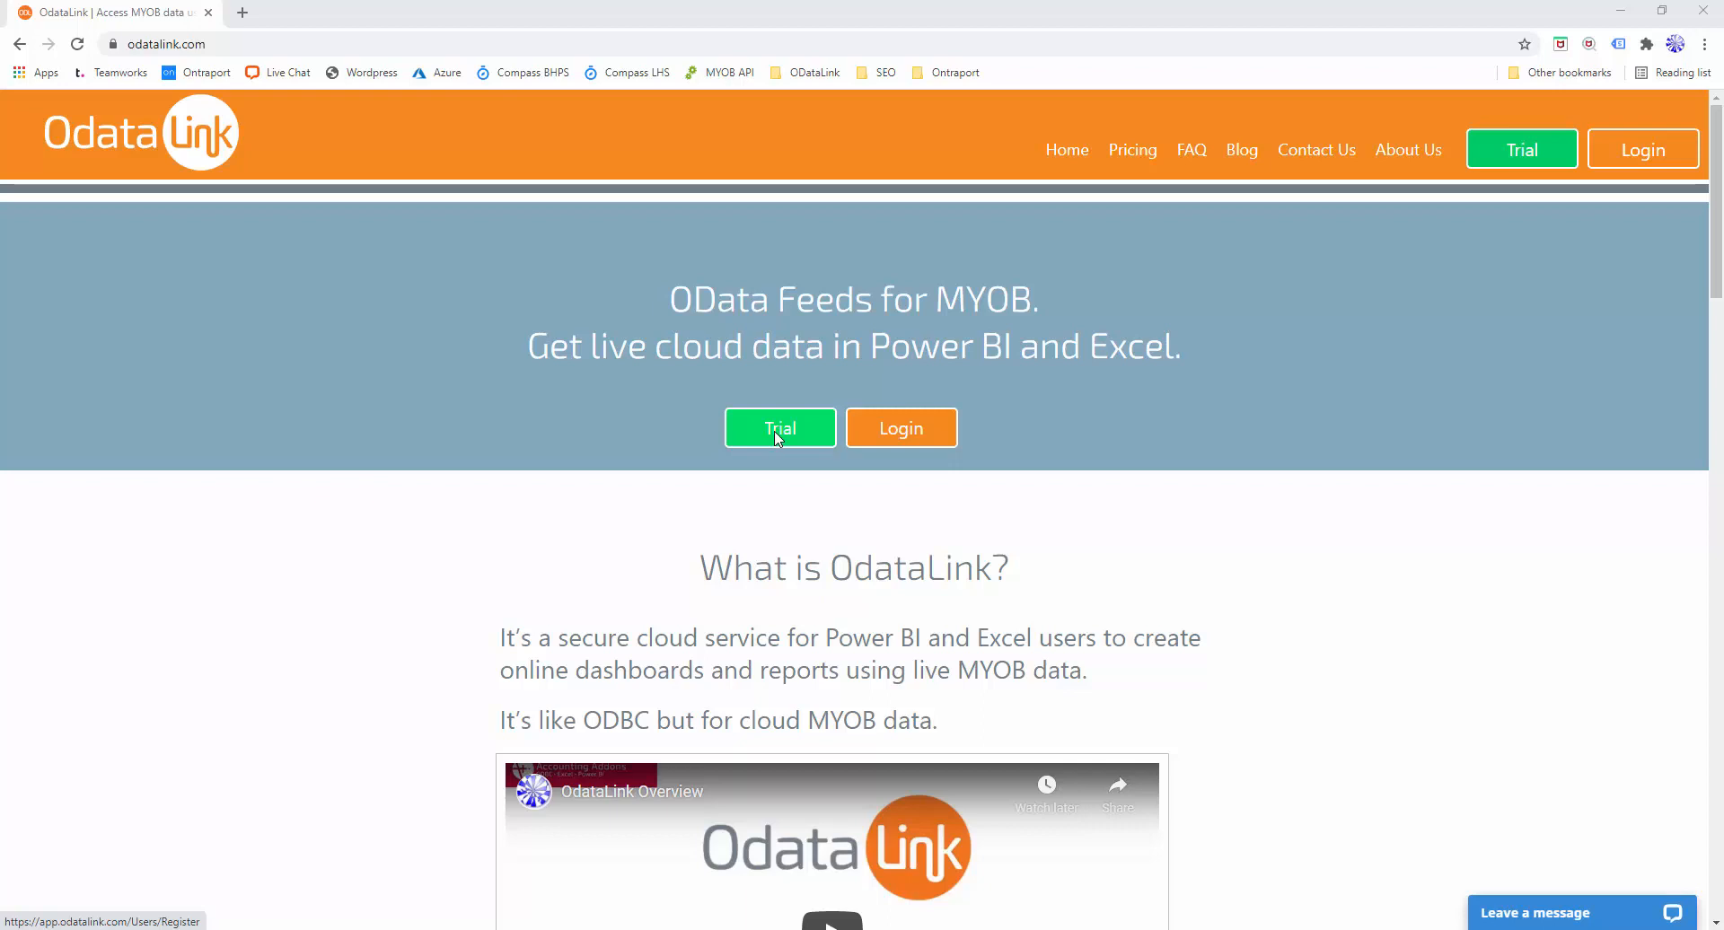
Step: Start a free trial and enter the user's first name, last name and phone number
click(778, 435)
click(345, 300)
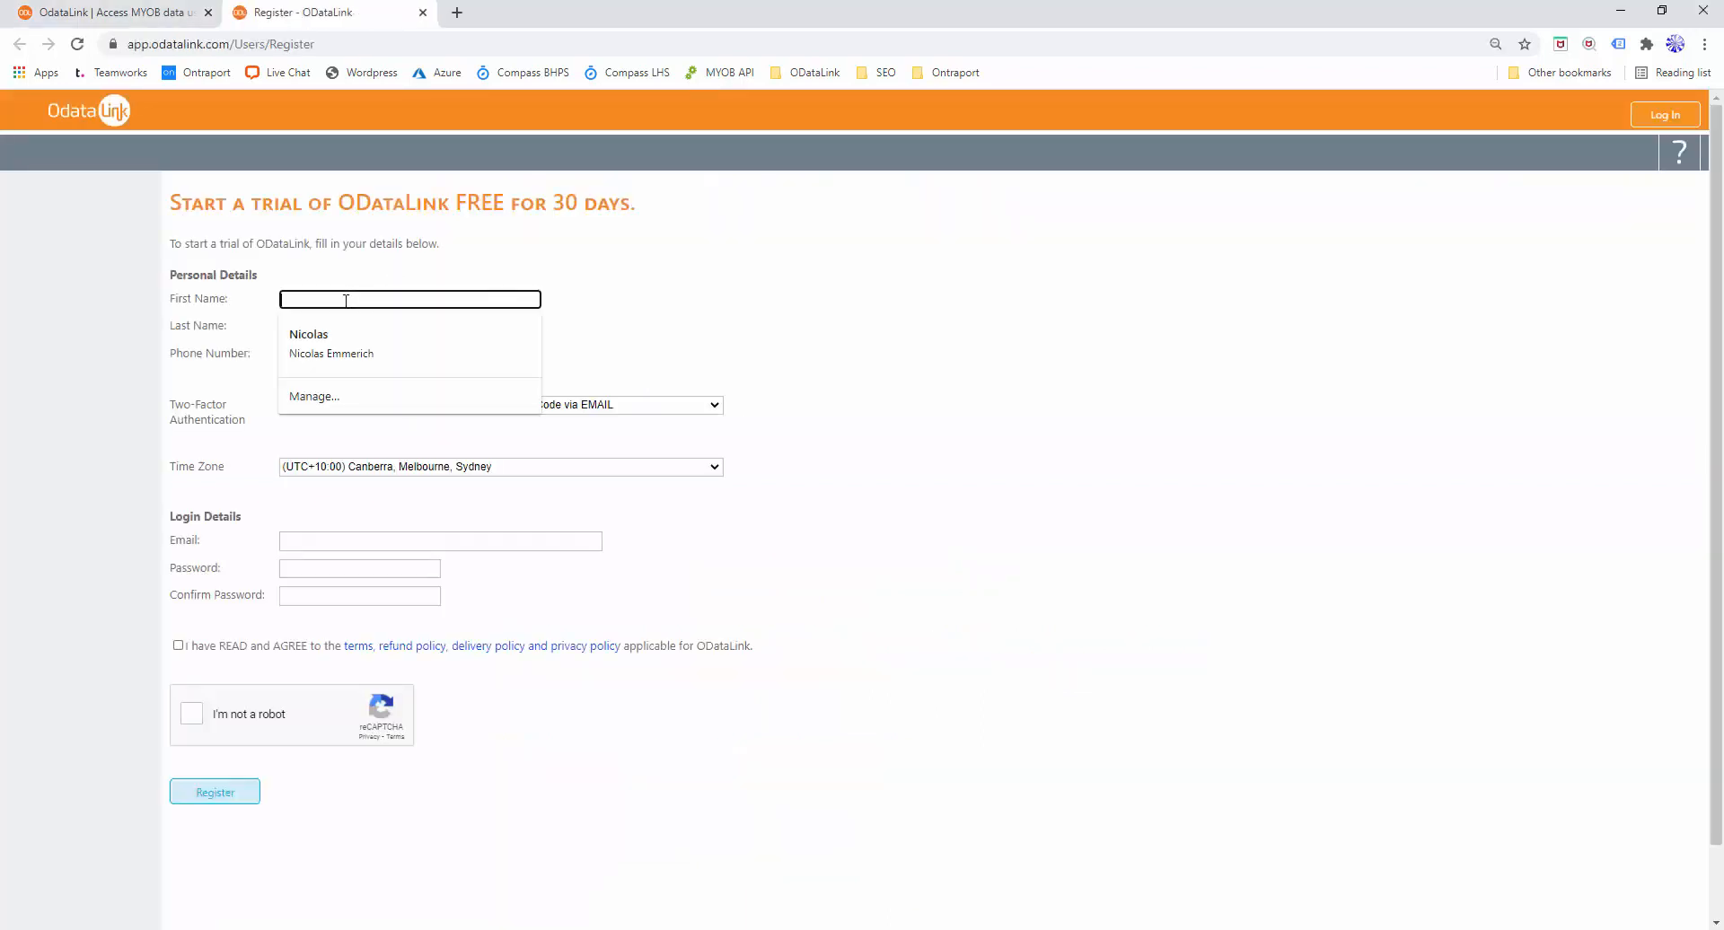
key(Tab)
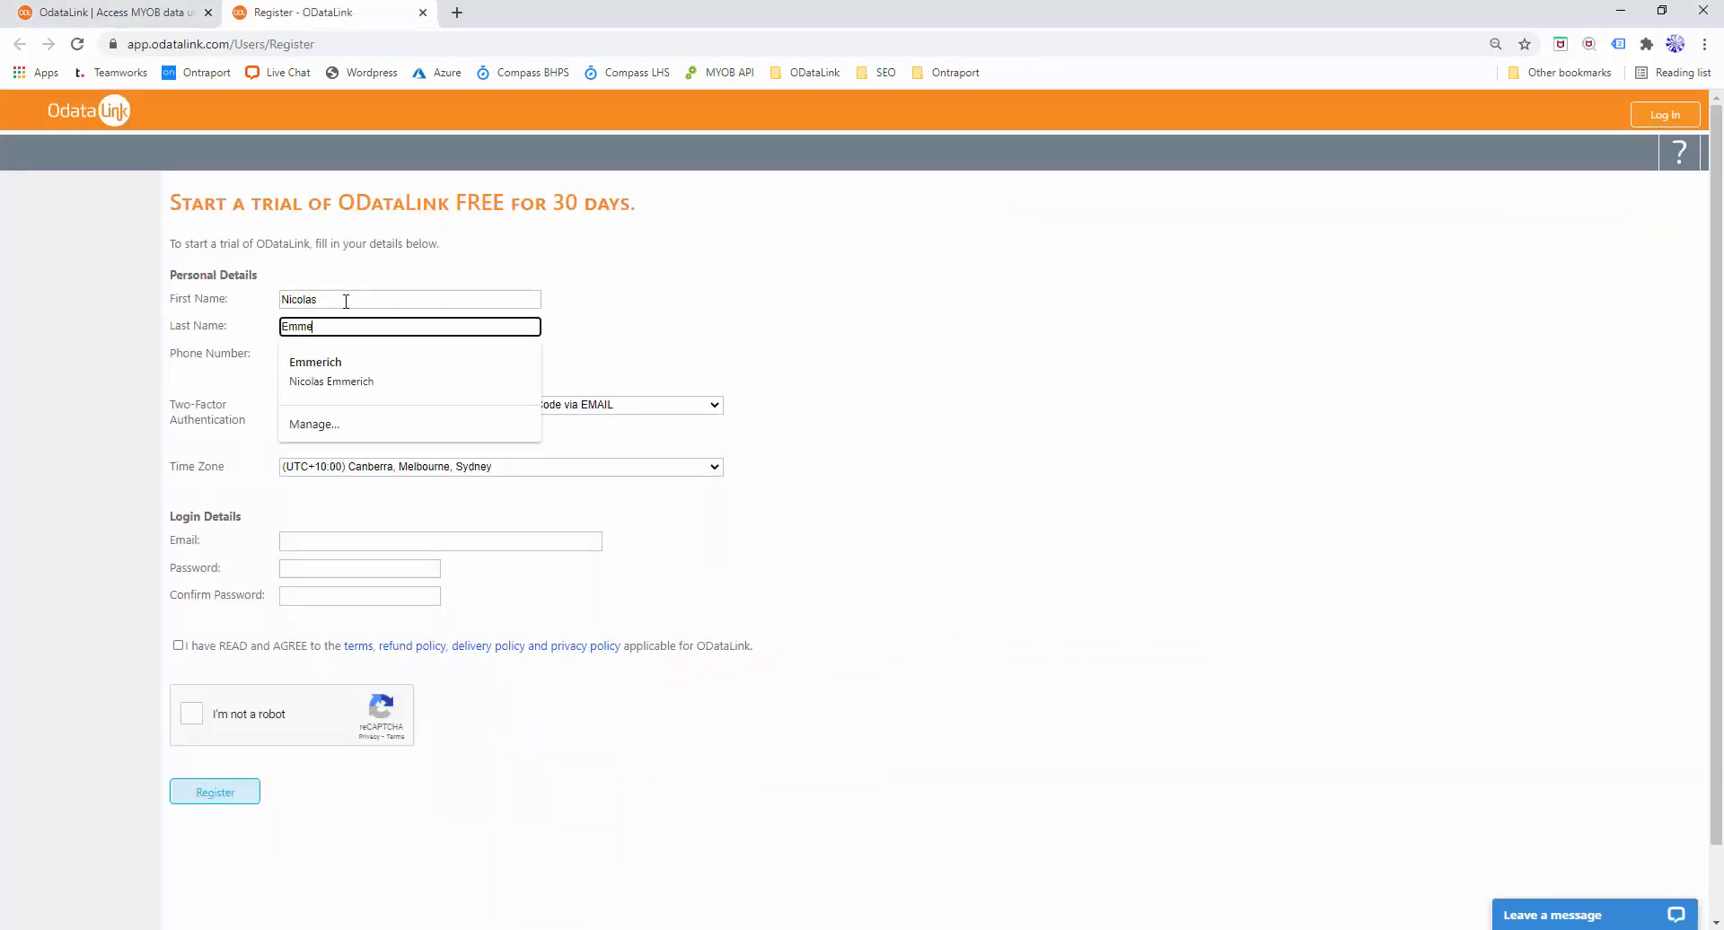
key(Tab)
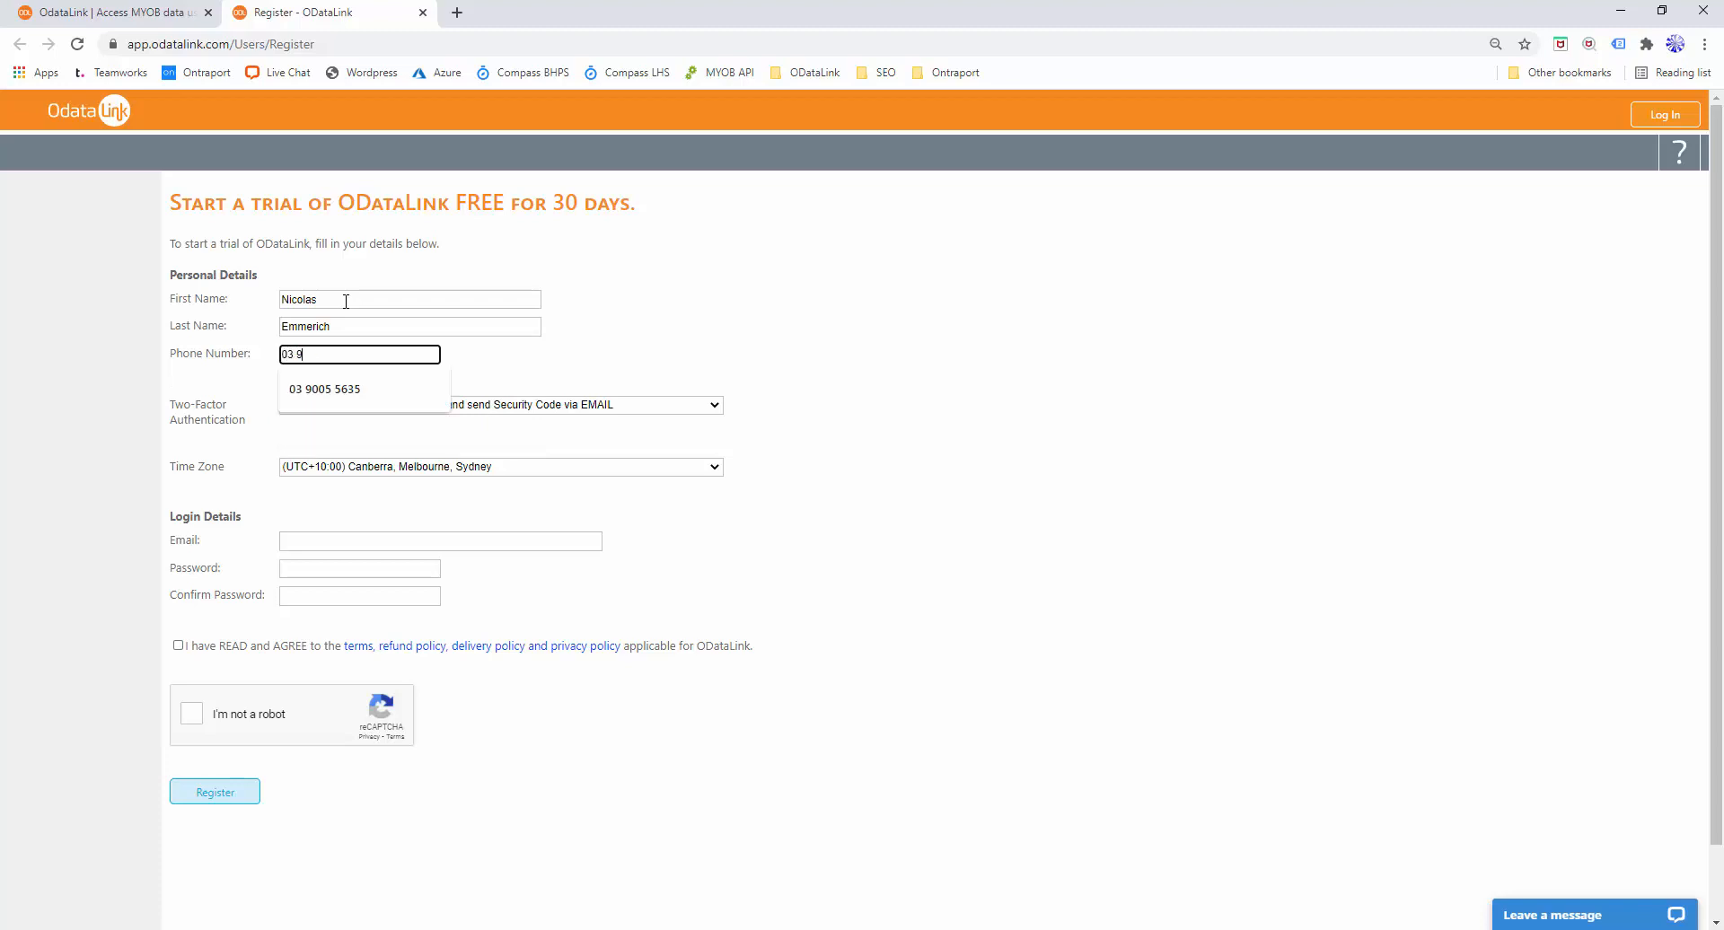
key(Tab)
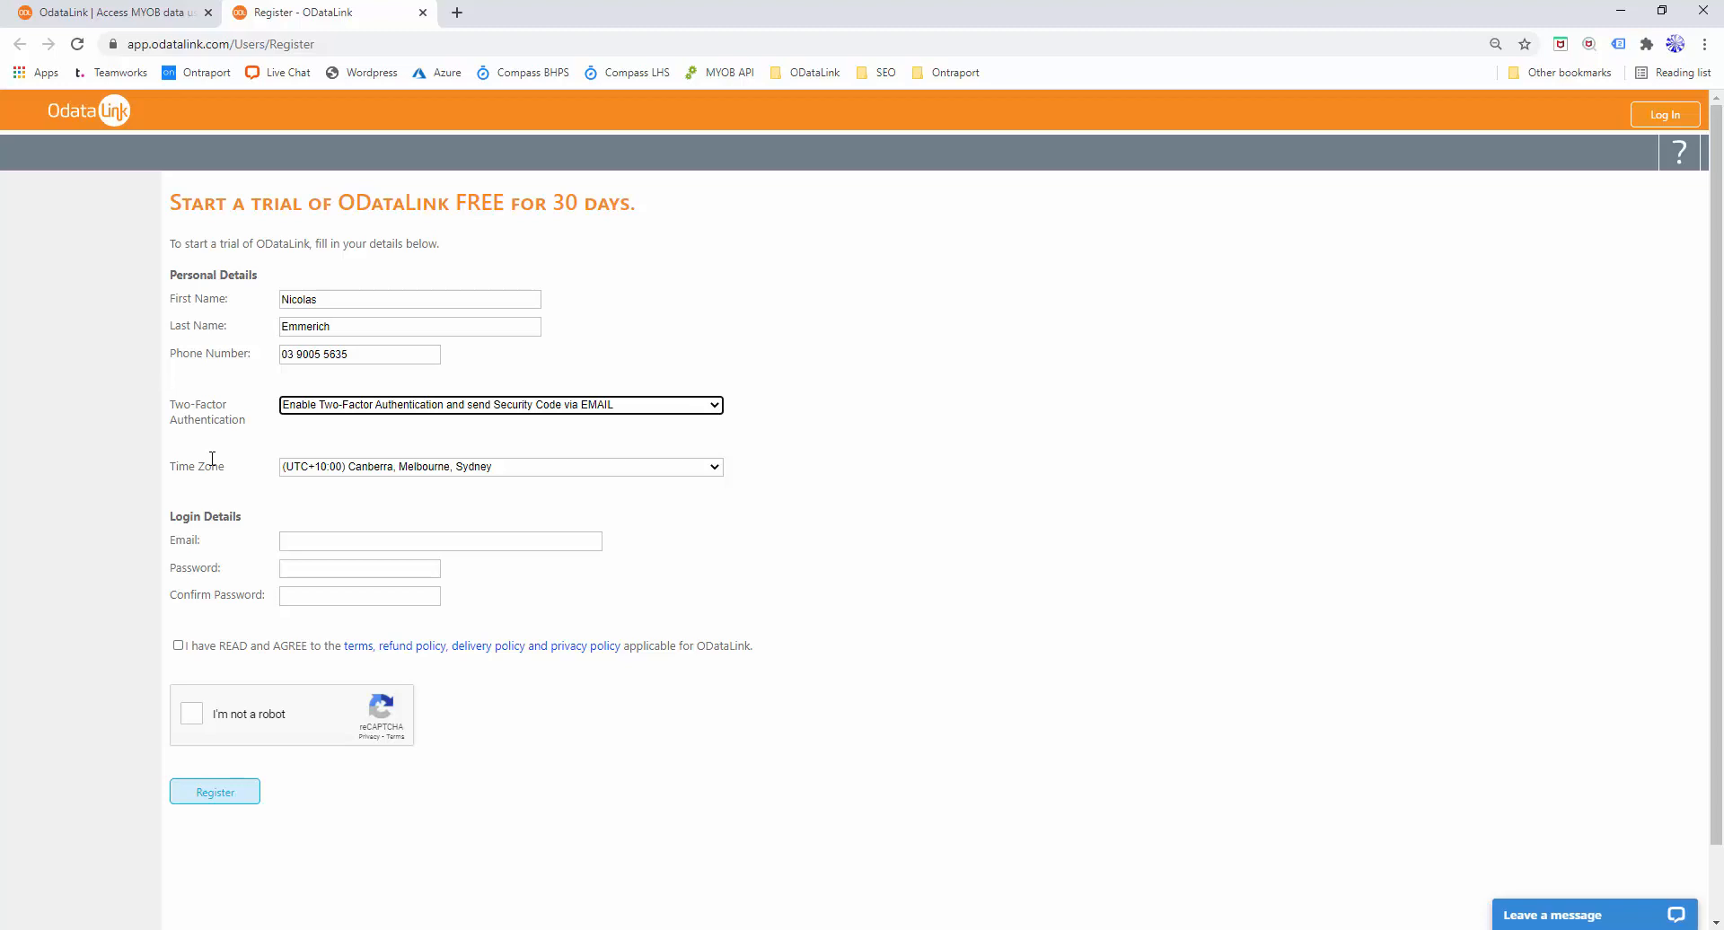
Step: Fill in the login e-mail and password, accept the terms and reCAPTCHA, and register
click(319, 540)
text(lequeb)
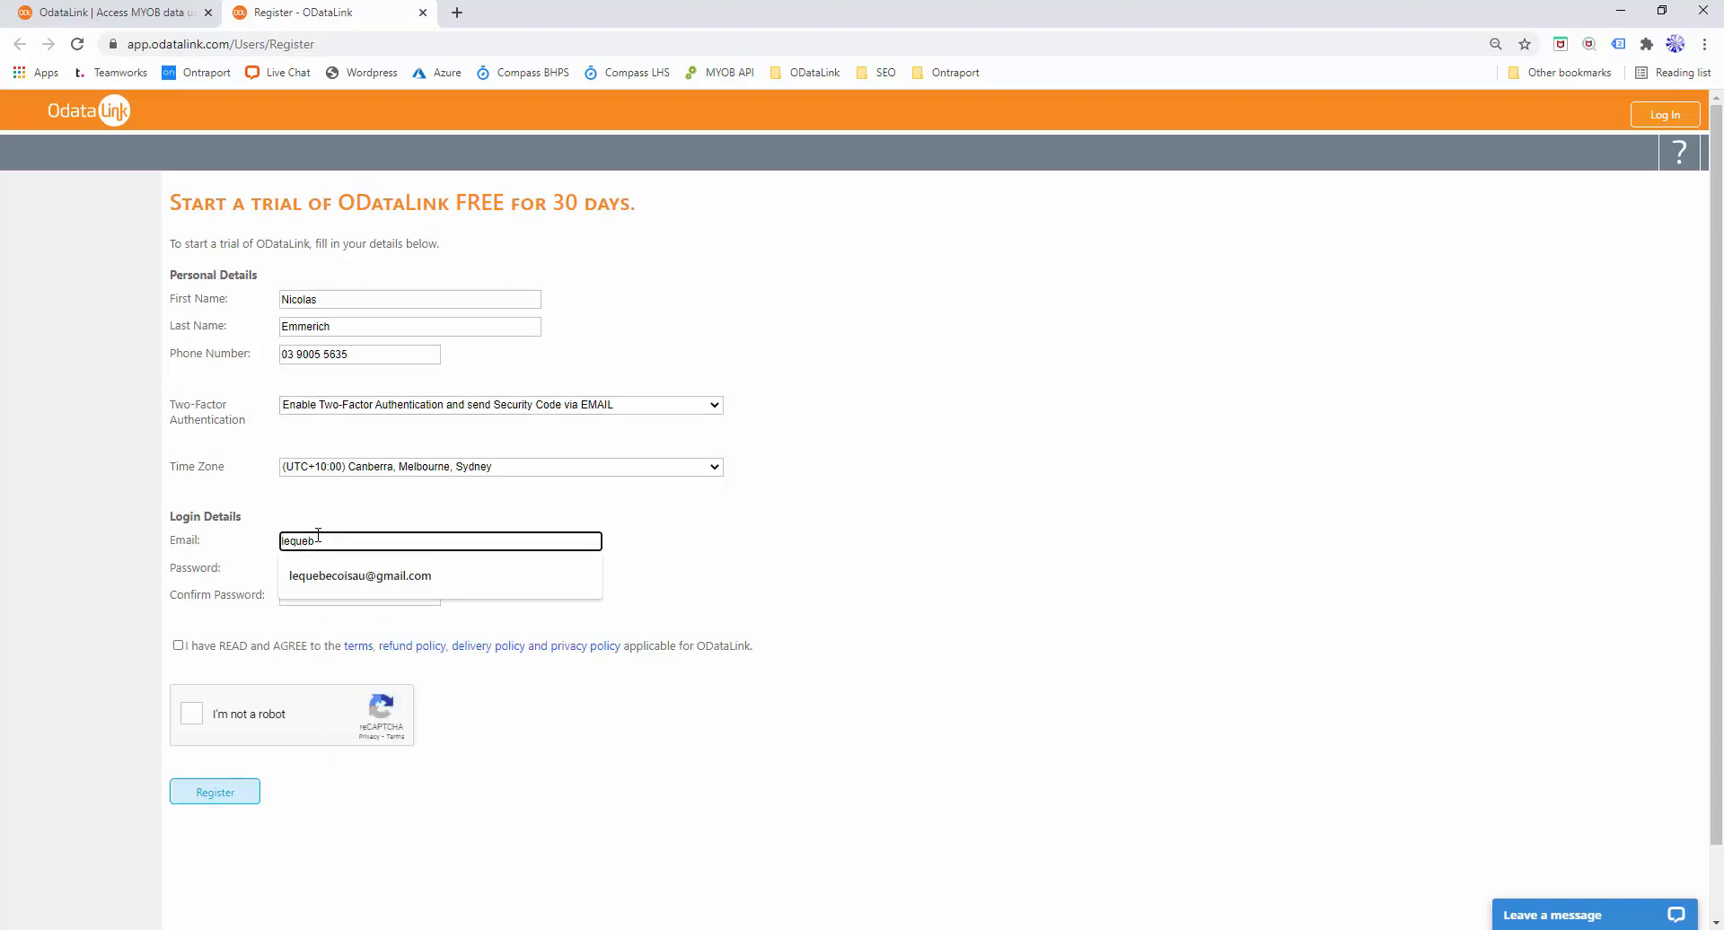
key(Down)
key(Tab)
key(Tab)
key(shift+Tab)
text(••)
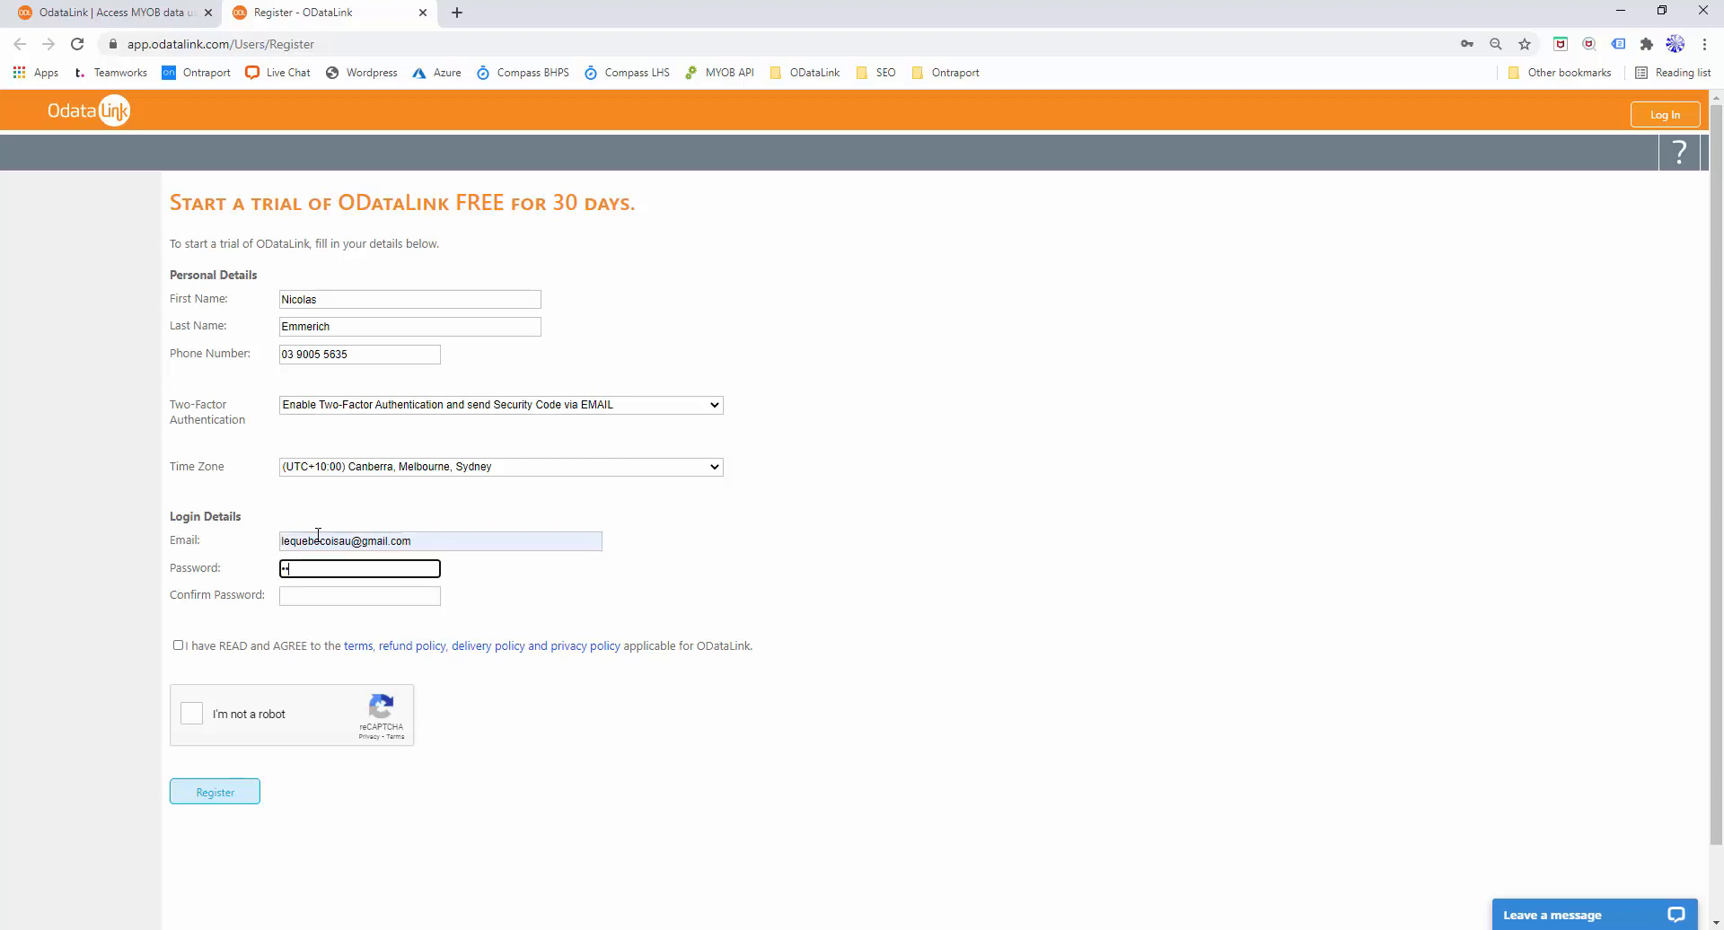
text(•)
key(Tab)
text(••)
key(Tab)
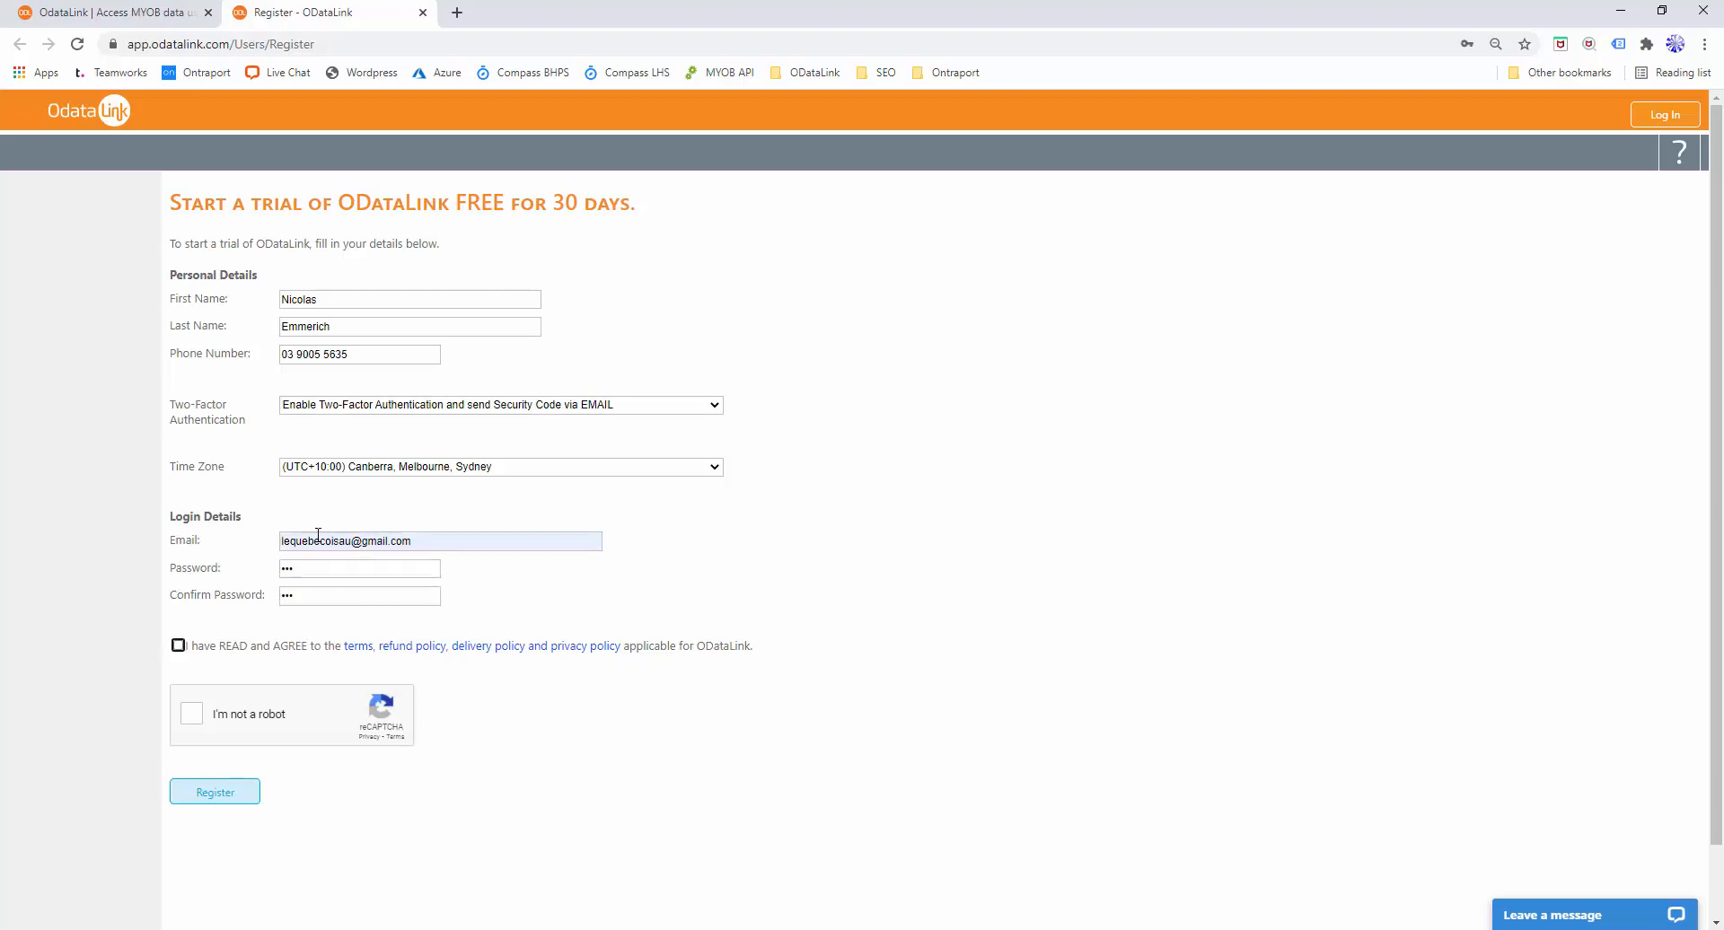
click(178, 644)
click(192, 714)
click(203, 801)
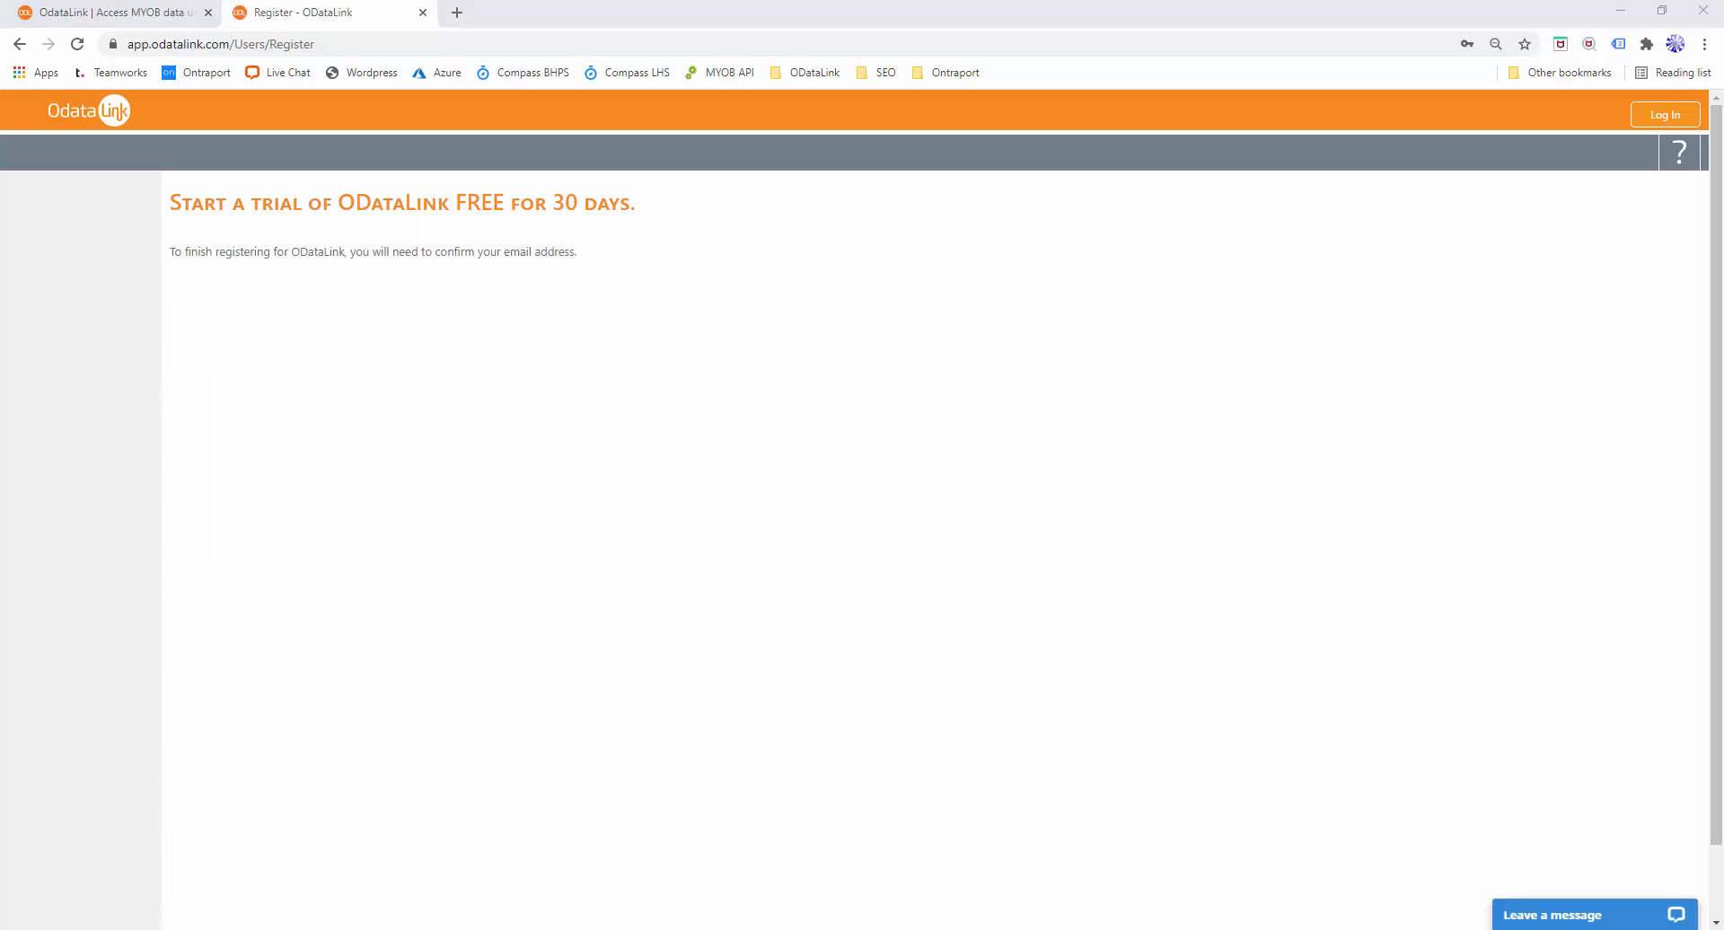
Step: Open the OdataLink confirmation e-mail in Outlook and follow its confirmation link
key(alt+Tab)
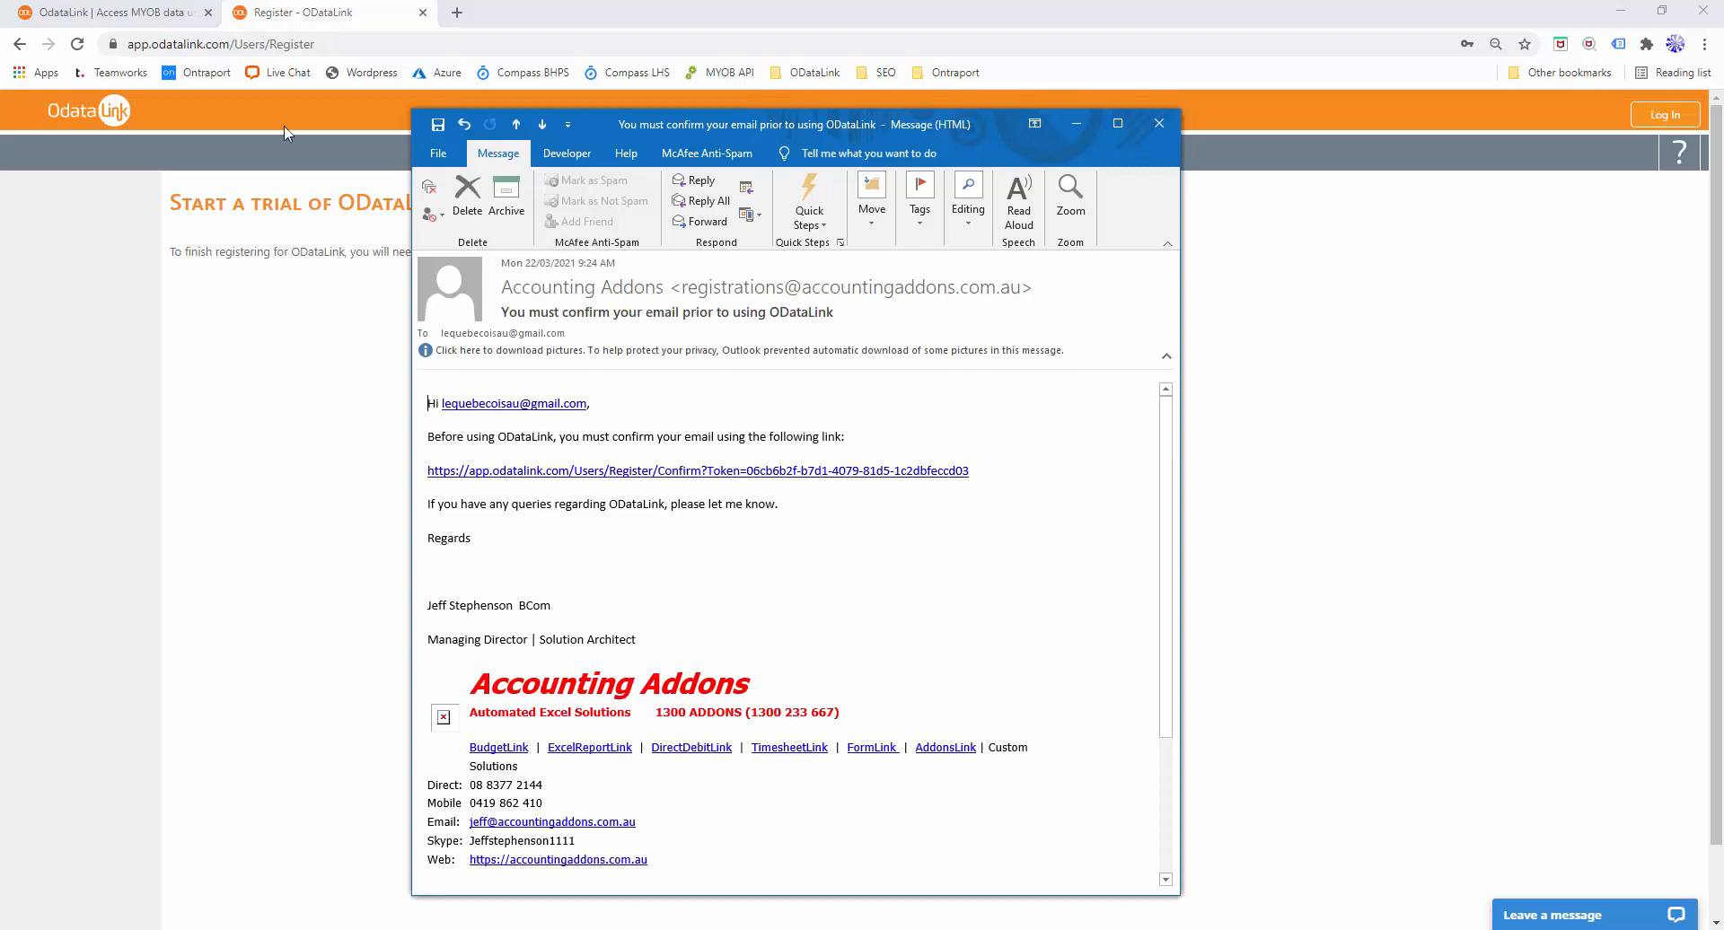
drag(790, 130, 778, 101)
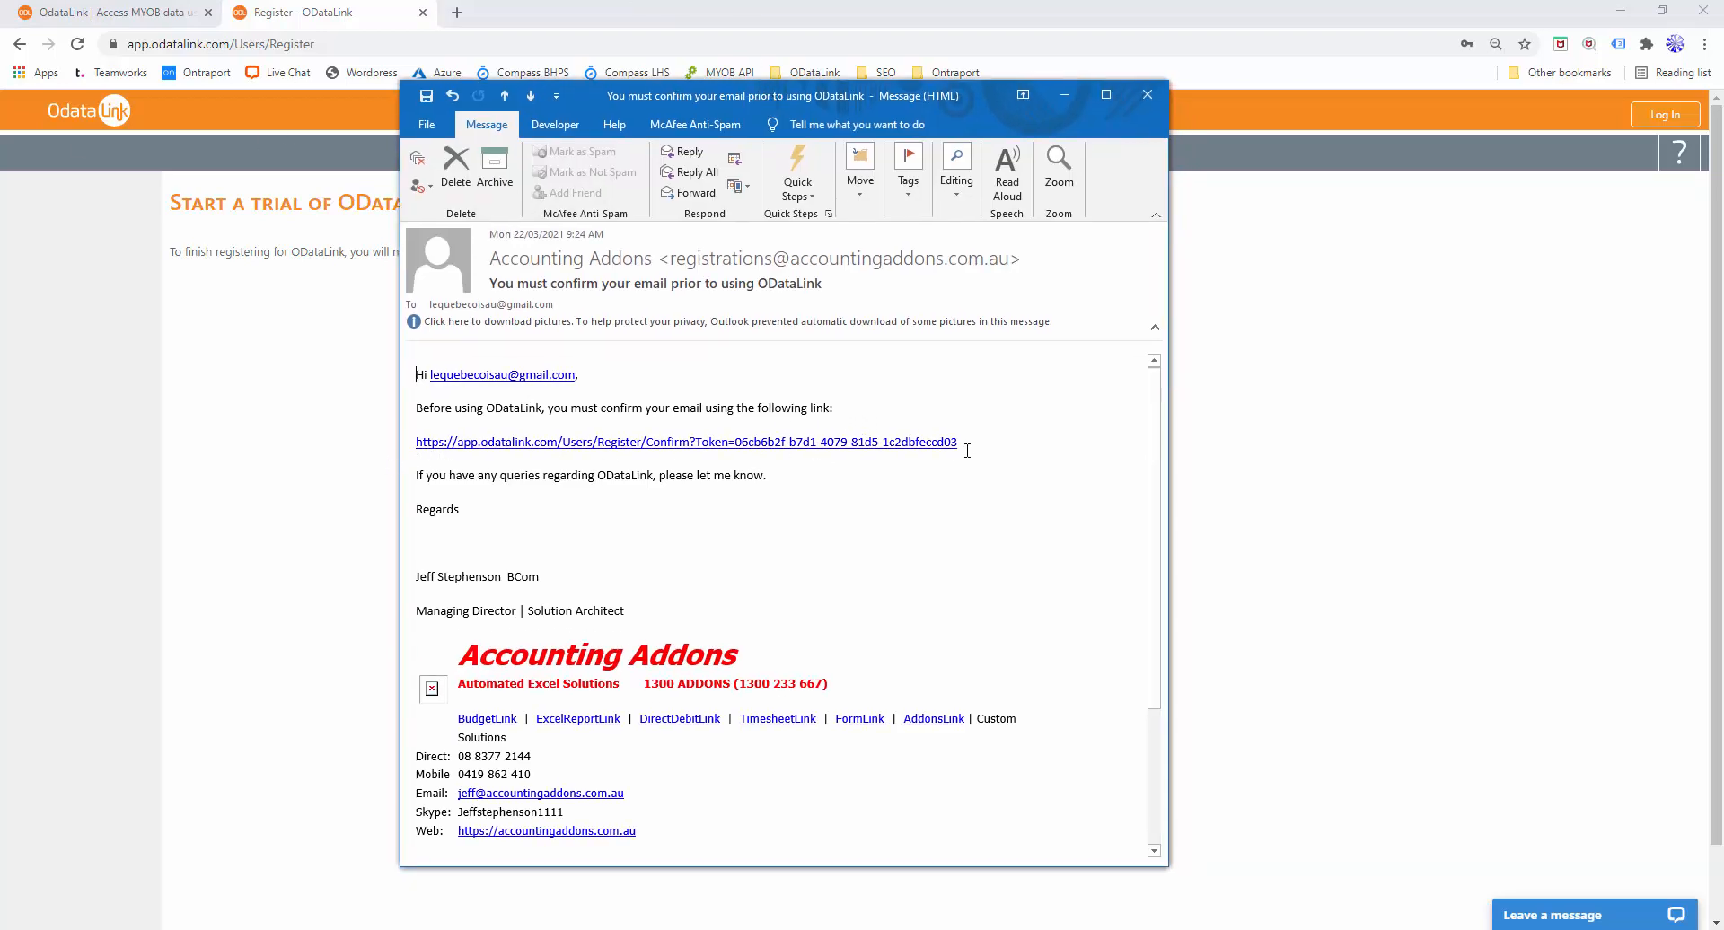
drag(963, 446, 418, 447)
click(671, 458)
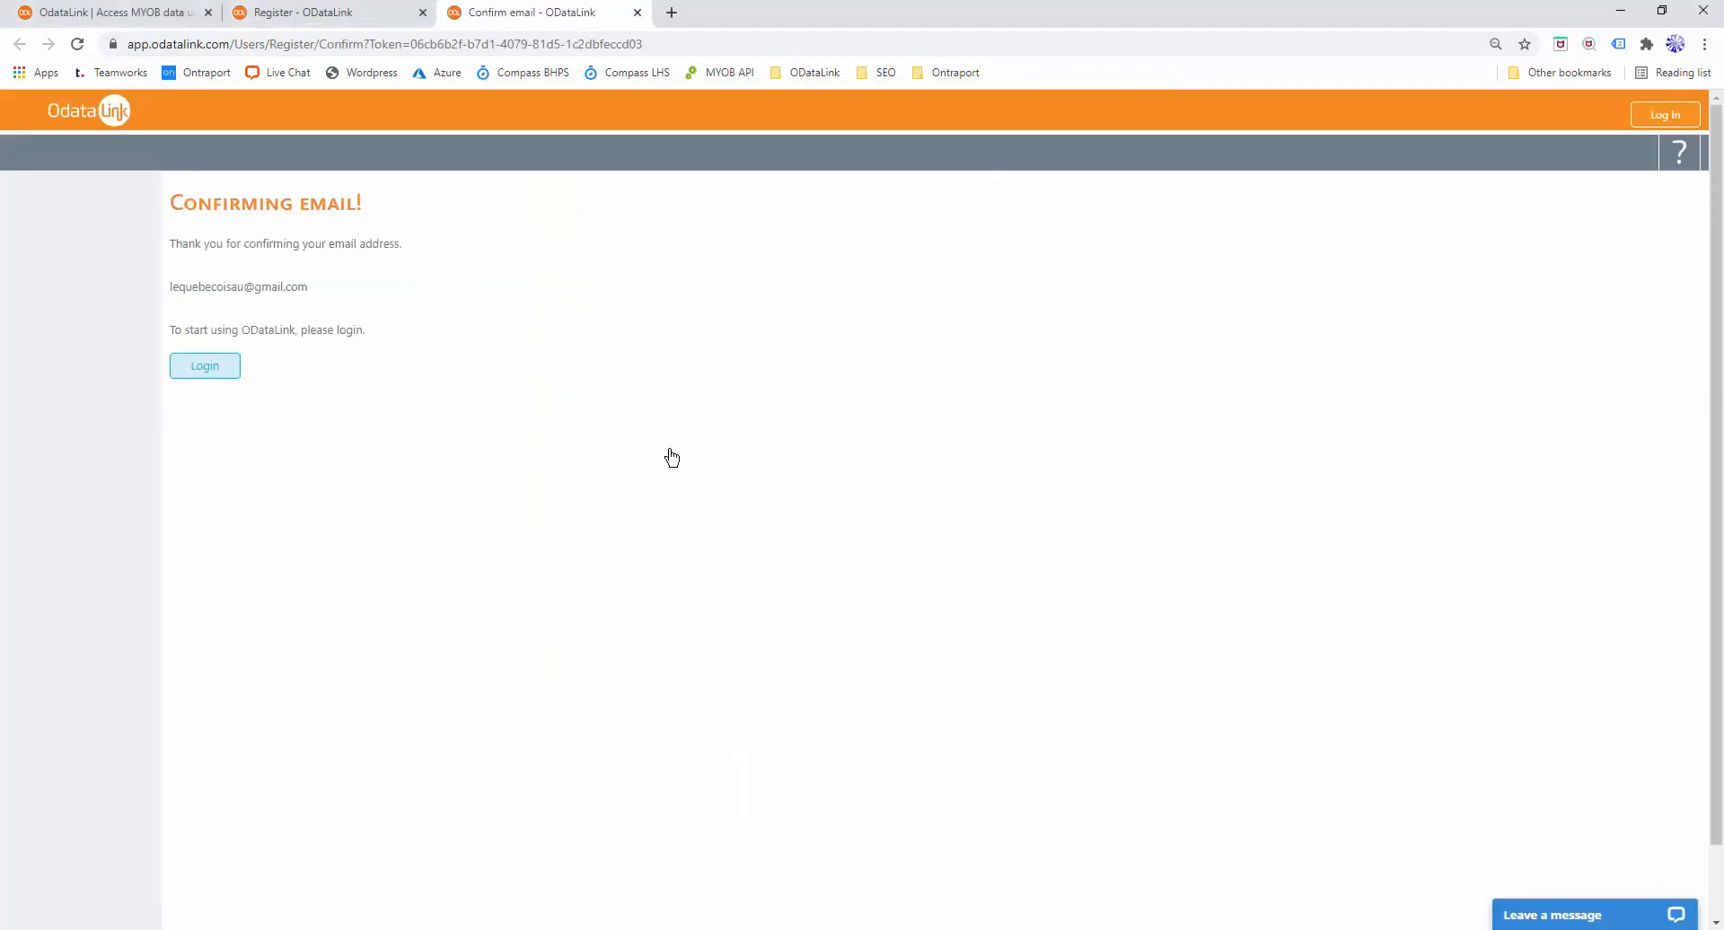
Step: Log in to OdataLink with the saved e-mail address and the account password
click(212, 367)
click(338, 273)
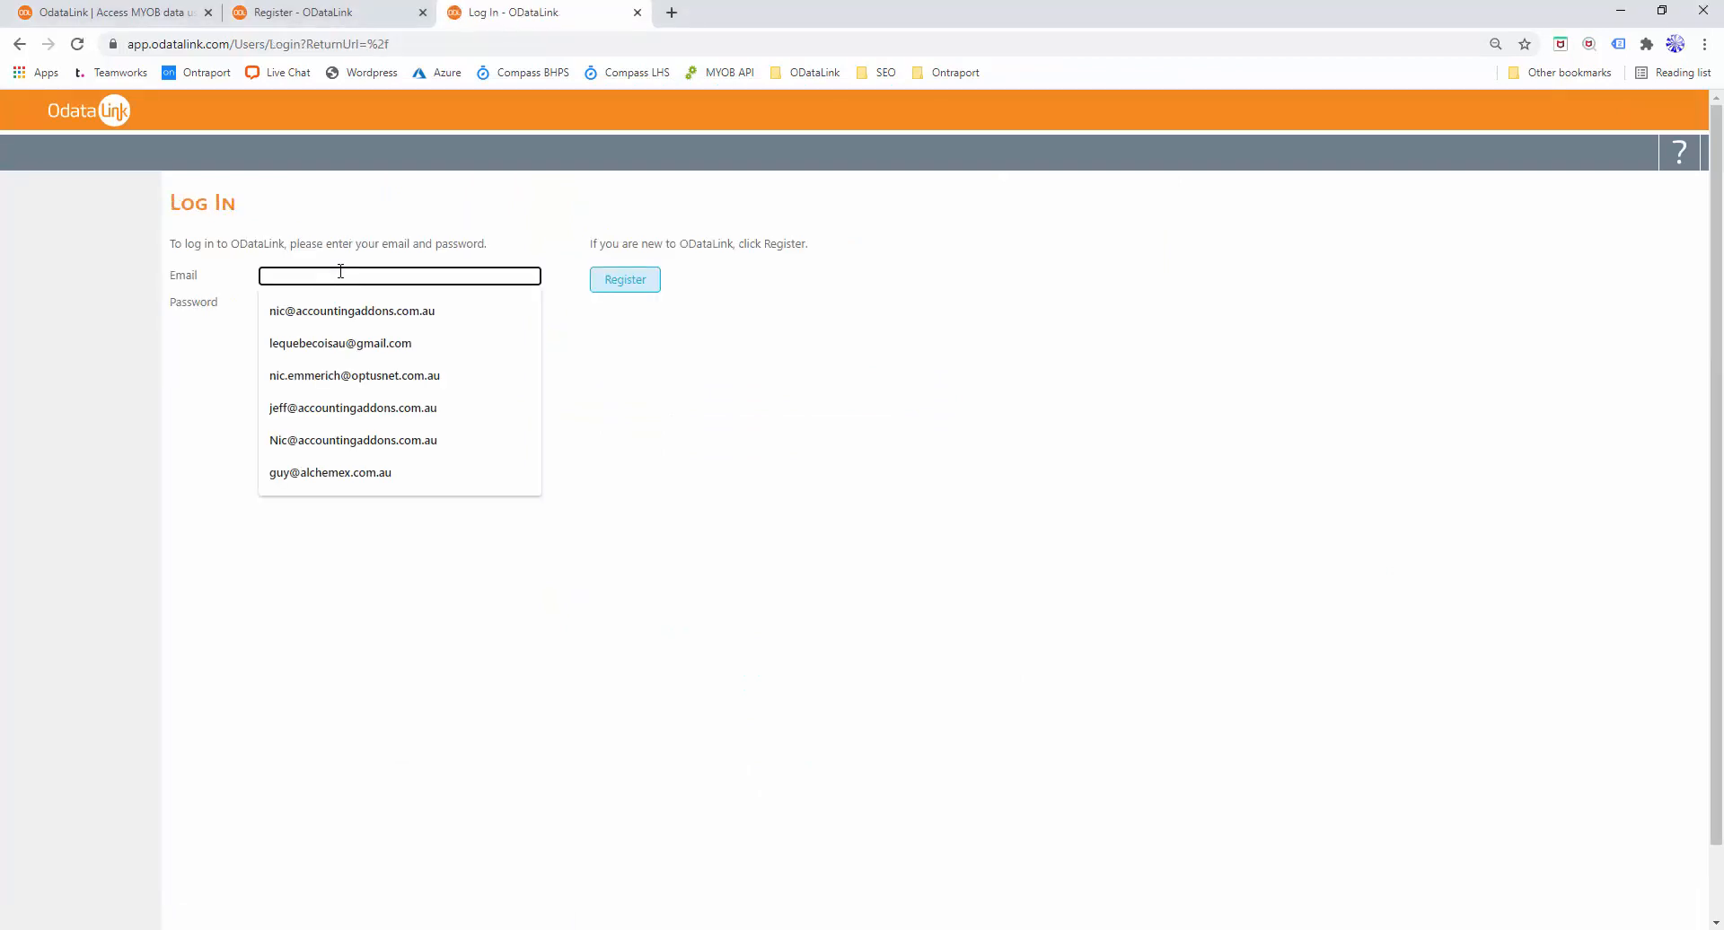
key(Down)
key(Down)
key(Return)
key(Tab)
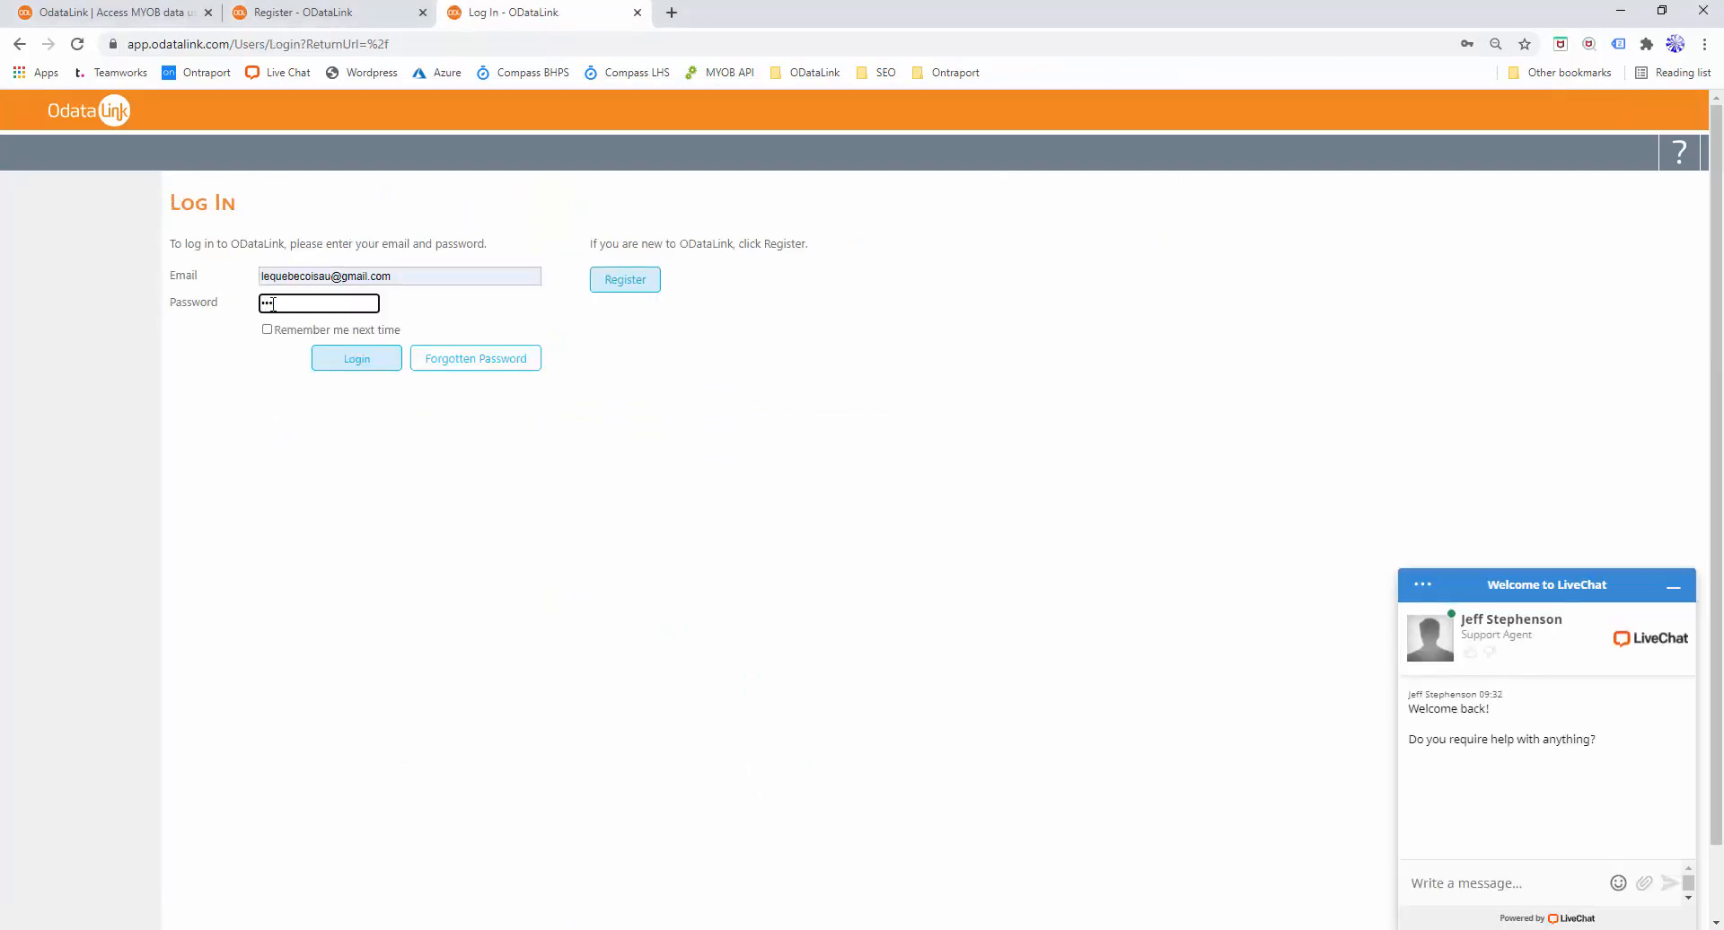
text(•••)
click(356, 358)
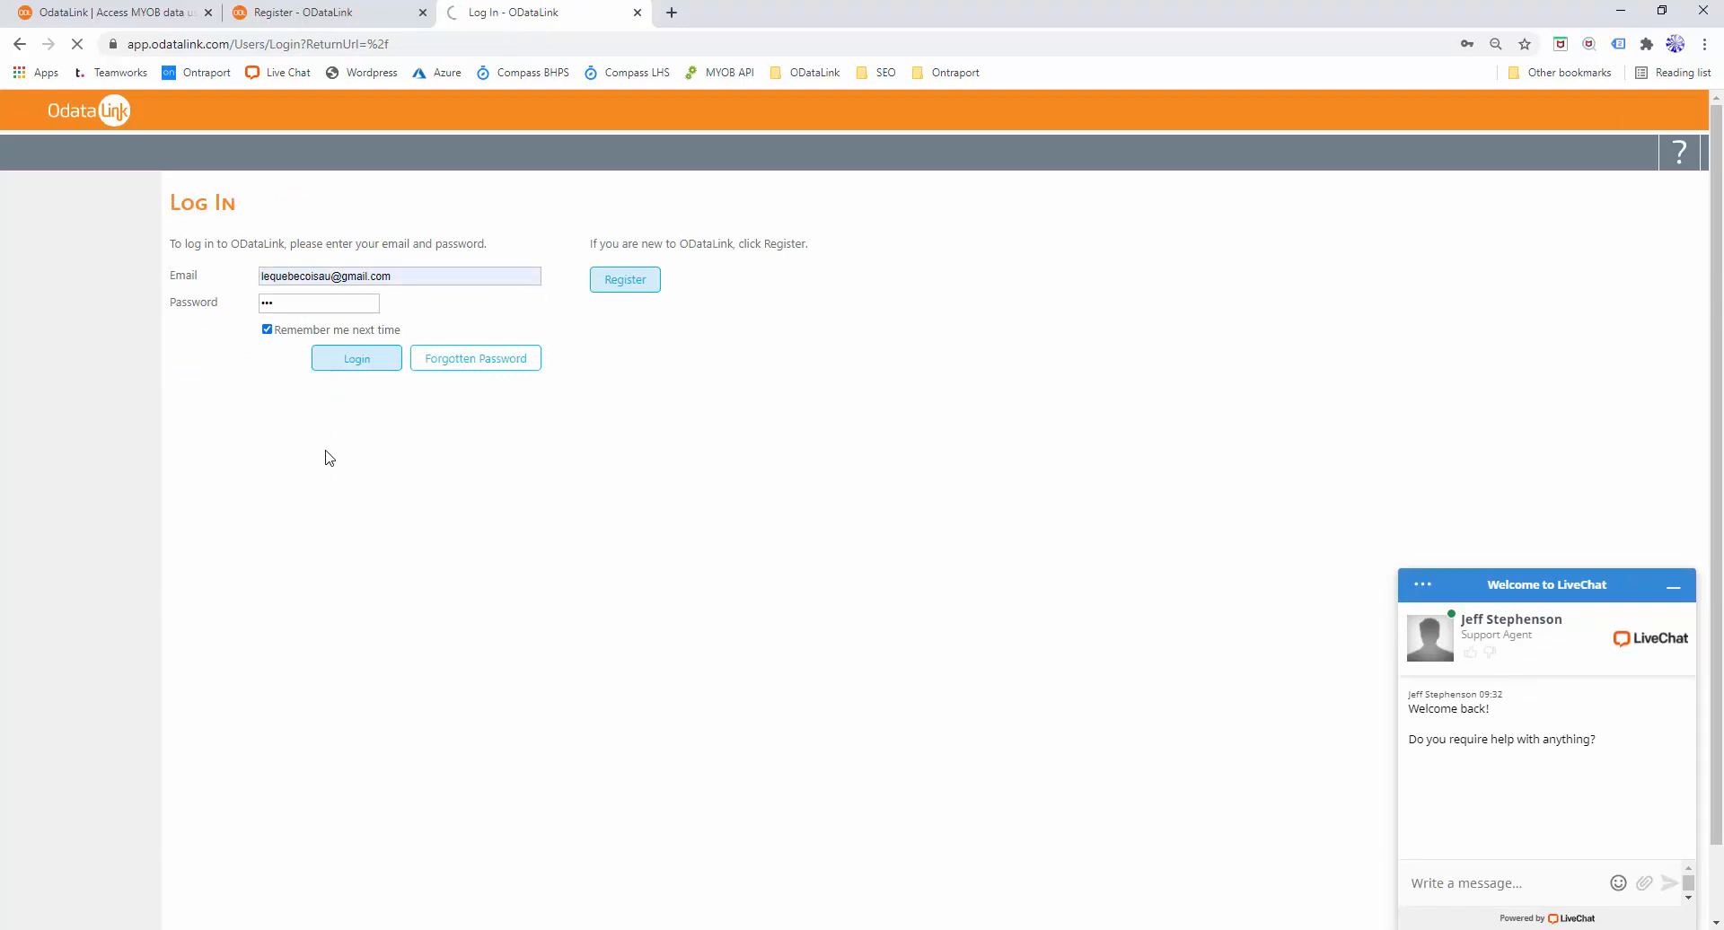
Step: Enter the emailed security code and continue
click(346, 276)
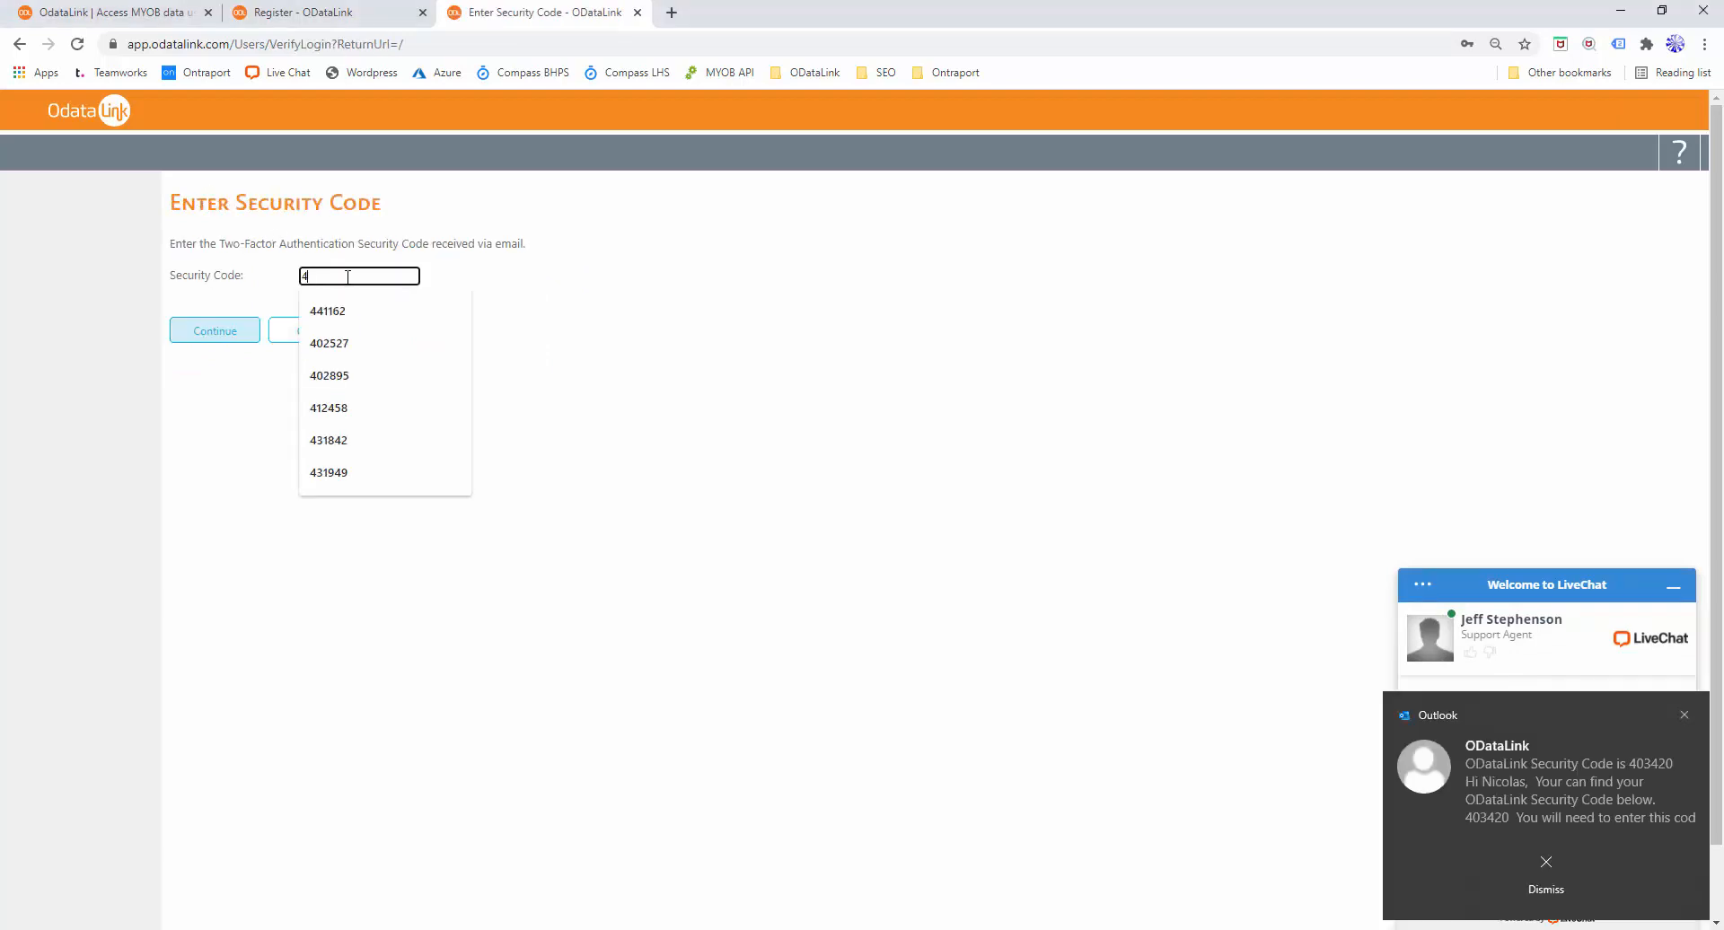
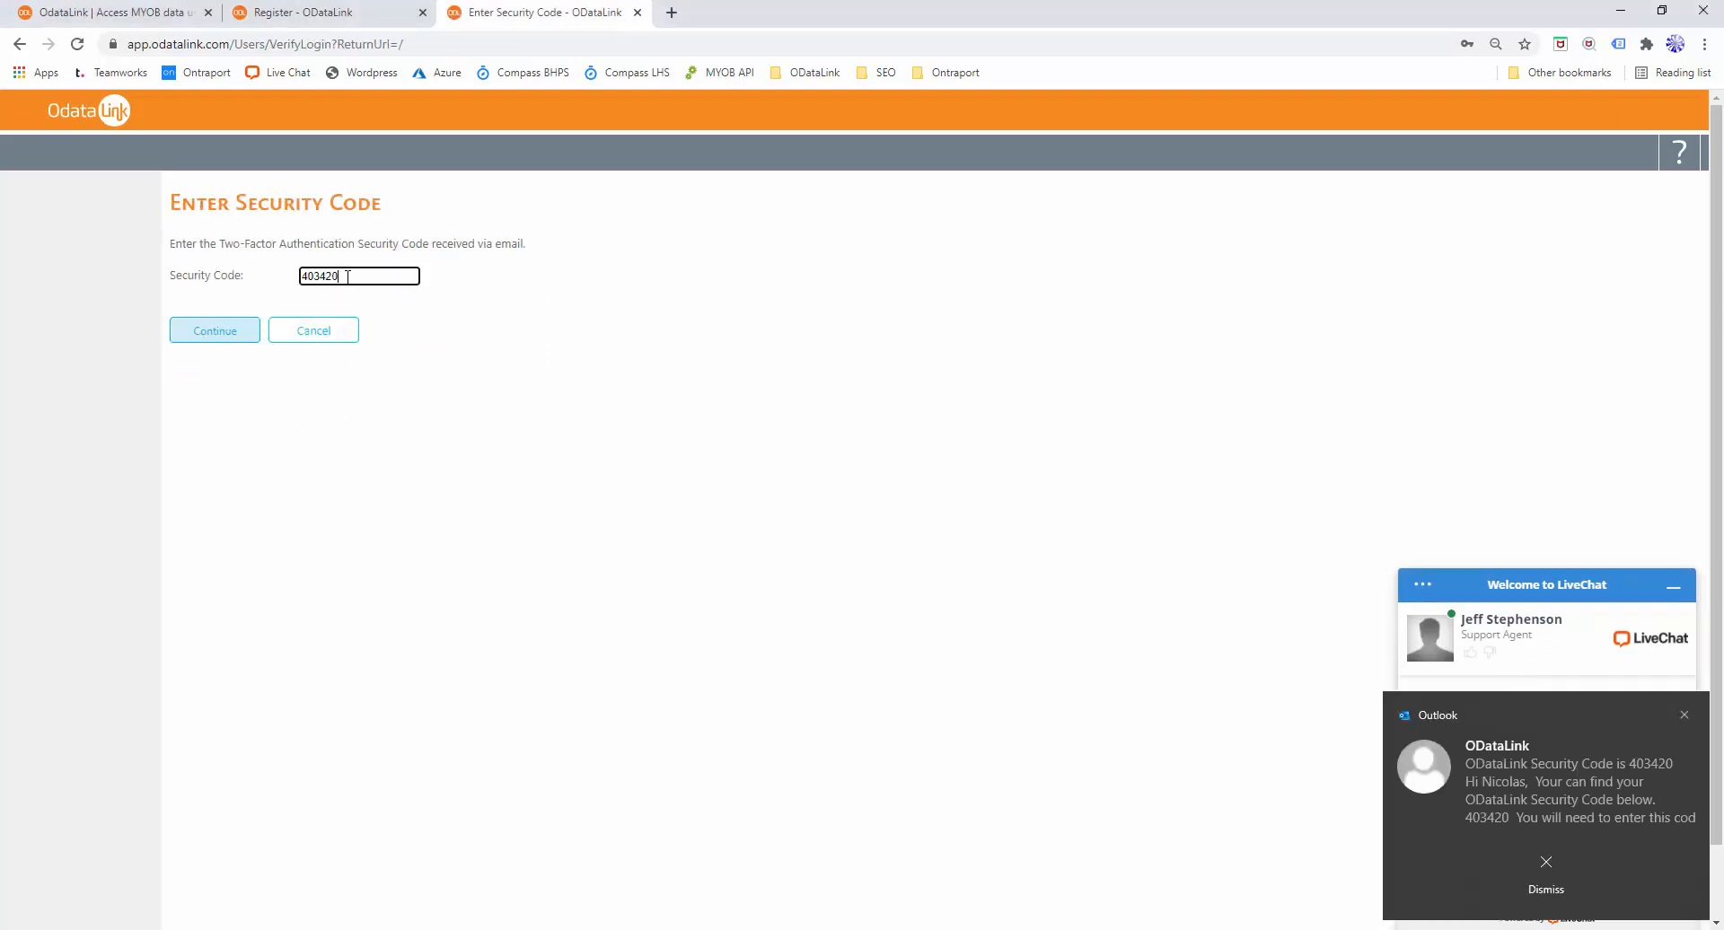
click(215, 331)
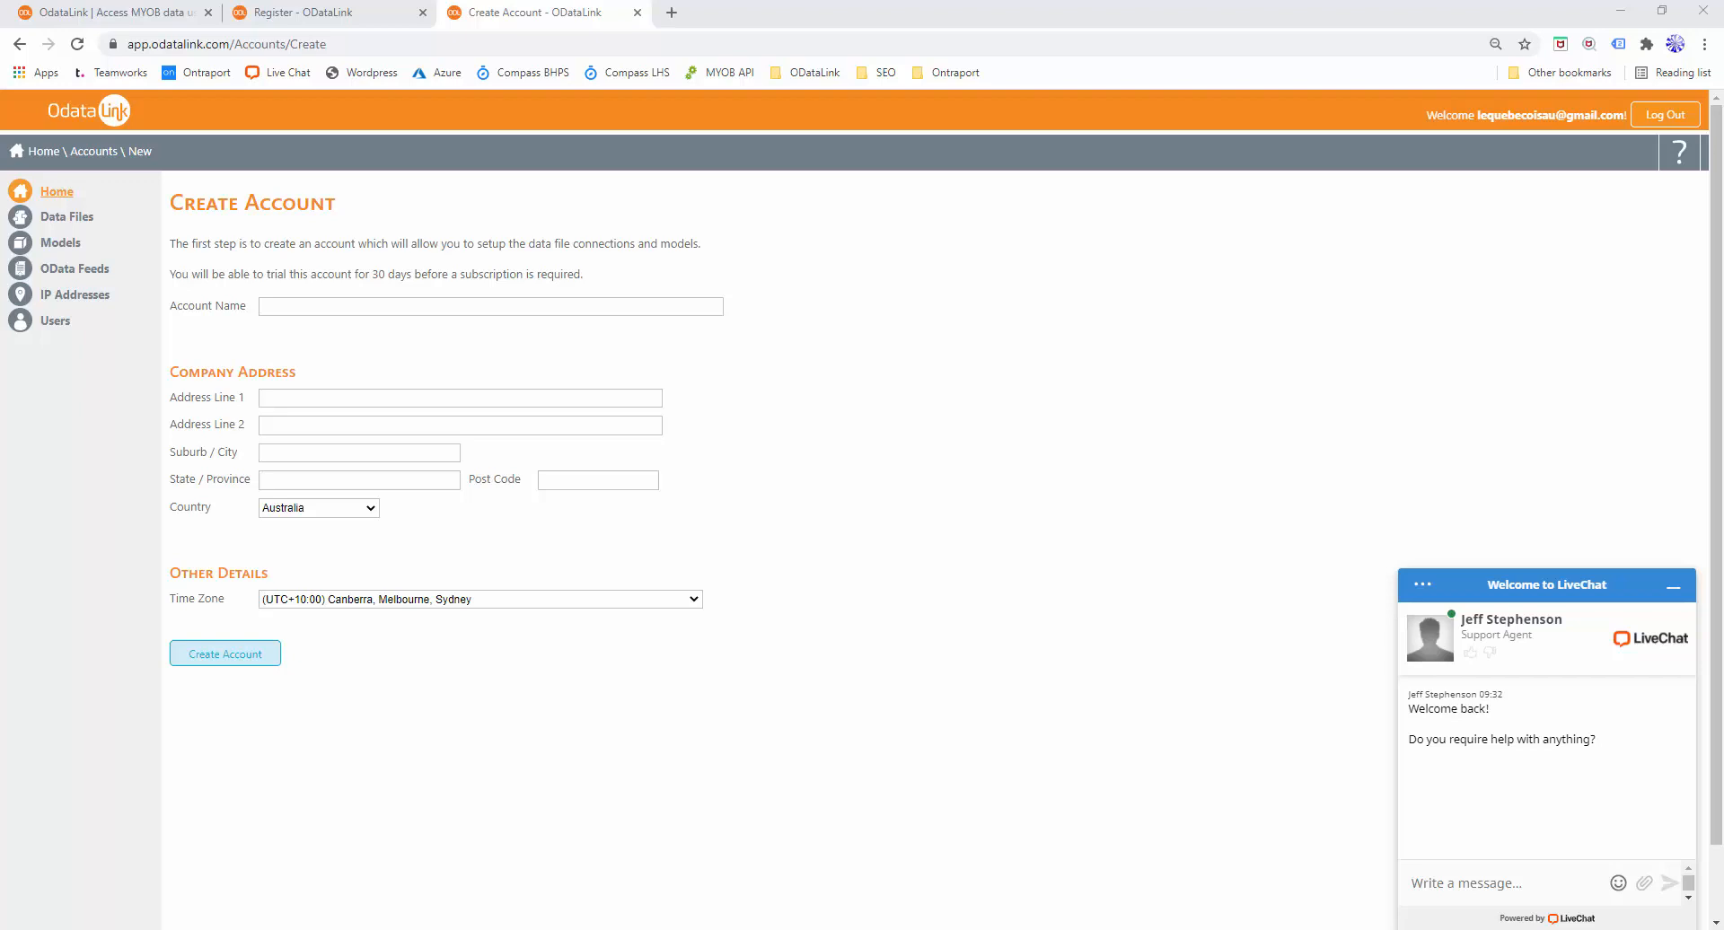
Step: Create the trial account with the user's full name as the Account Name
click(339, 306)
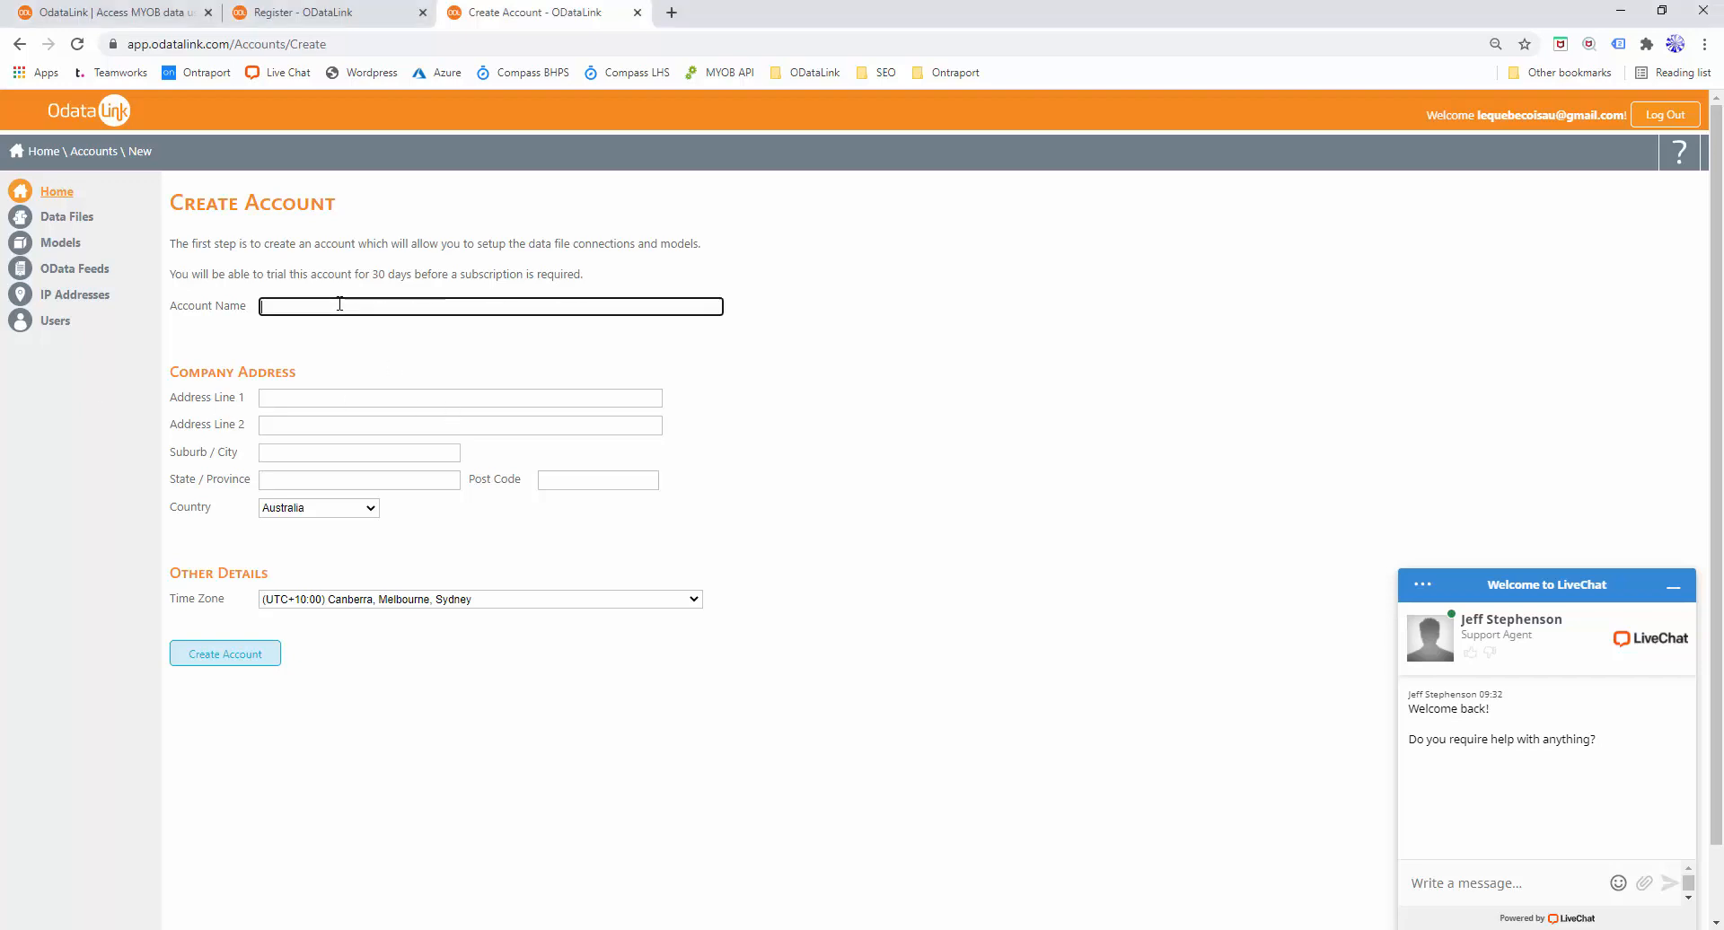
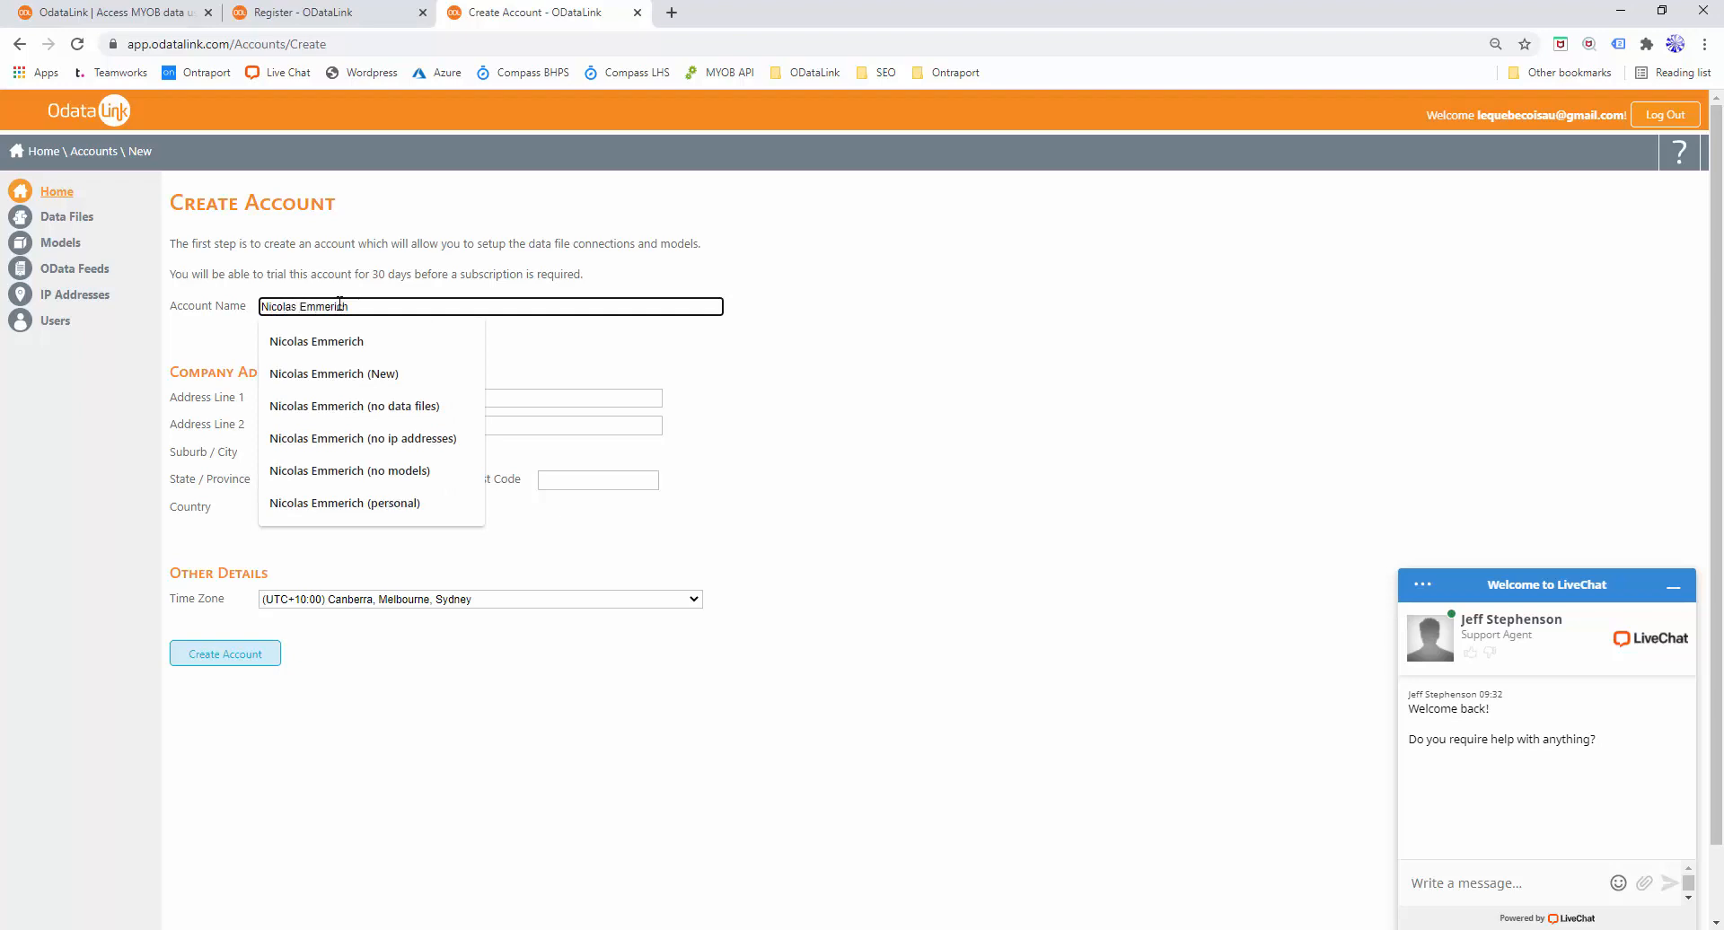
key(Tab)
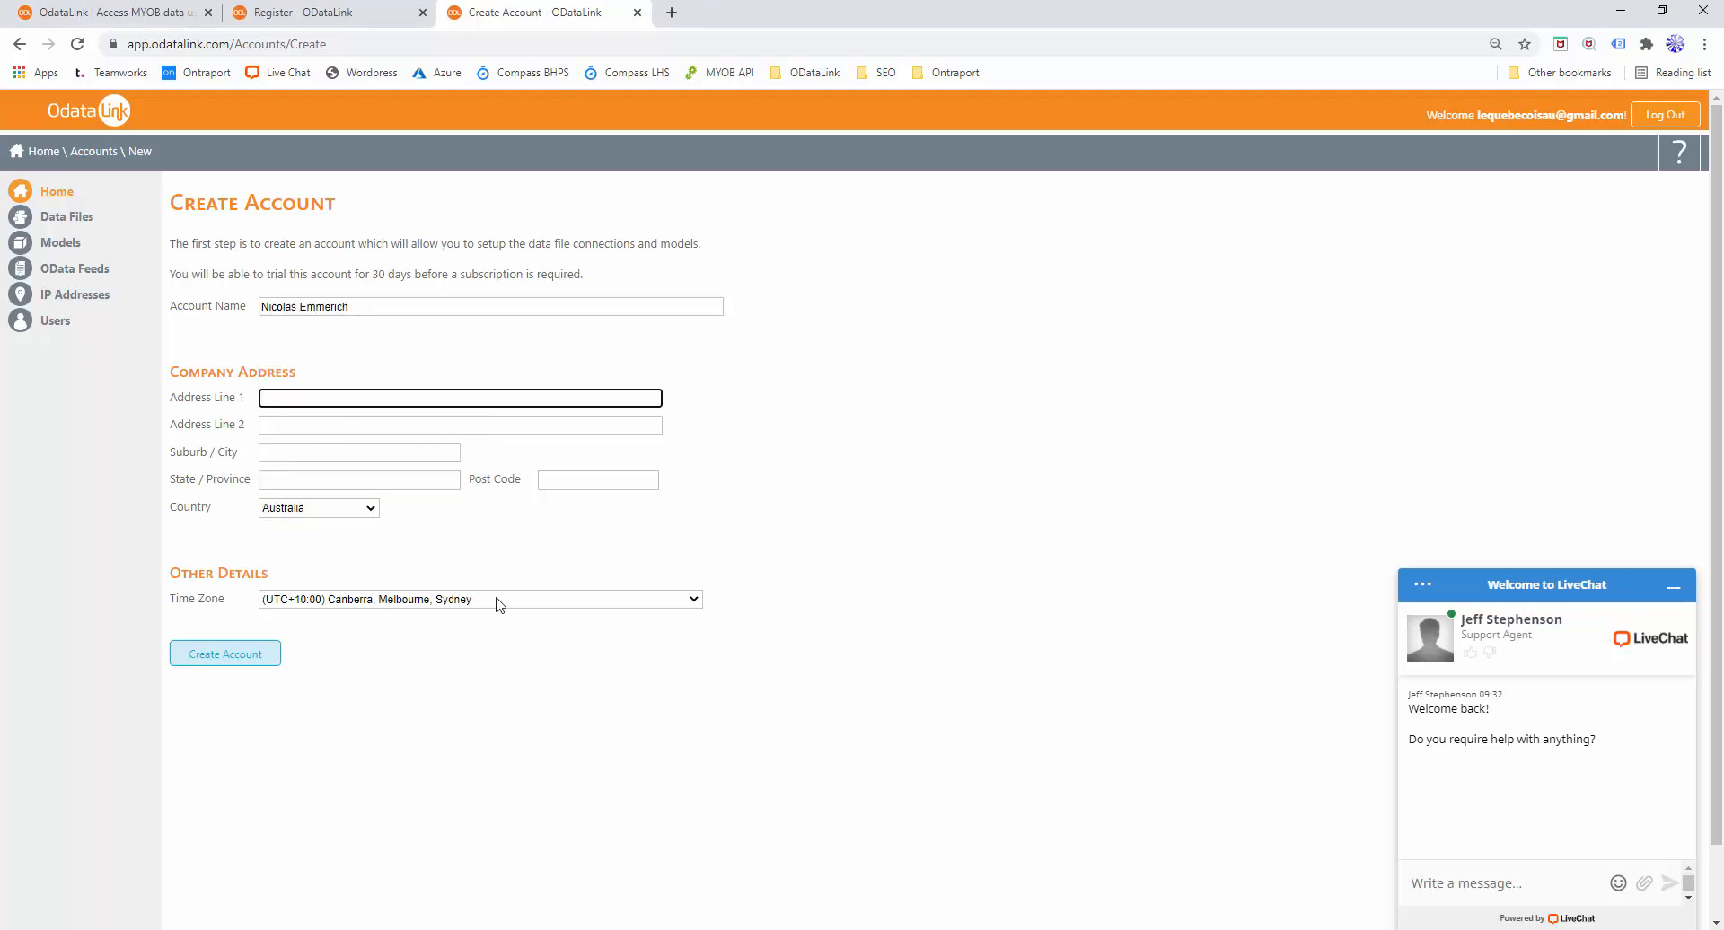
click(257, 662)
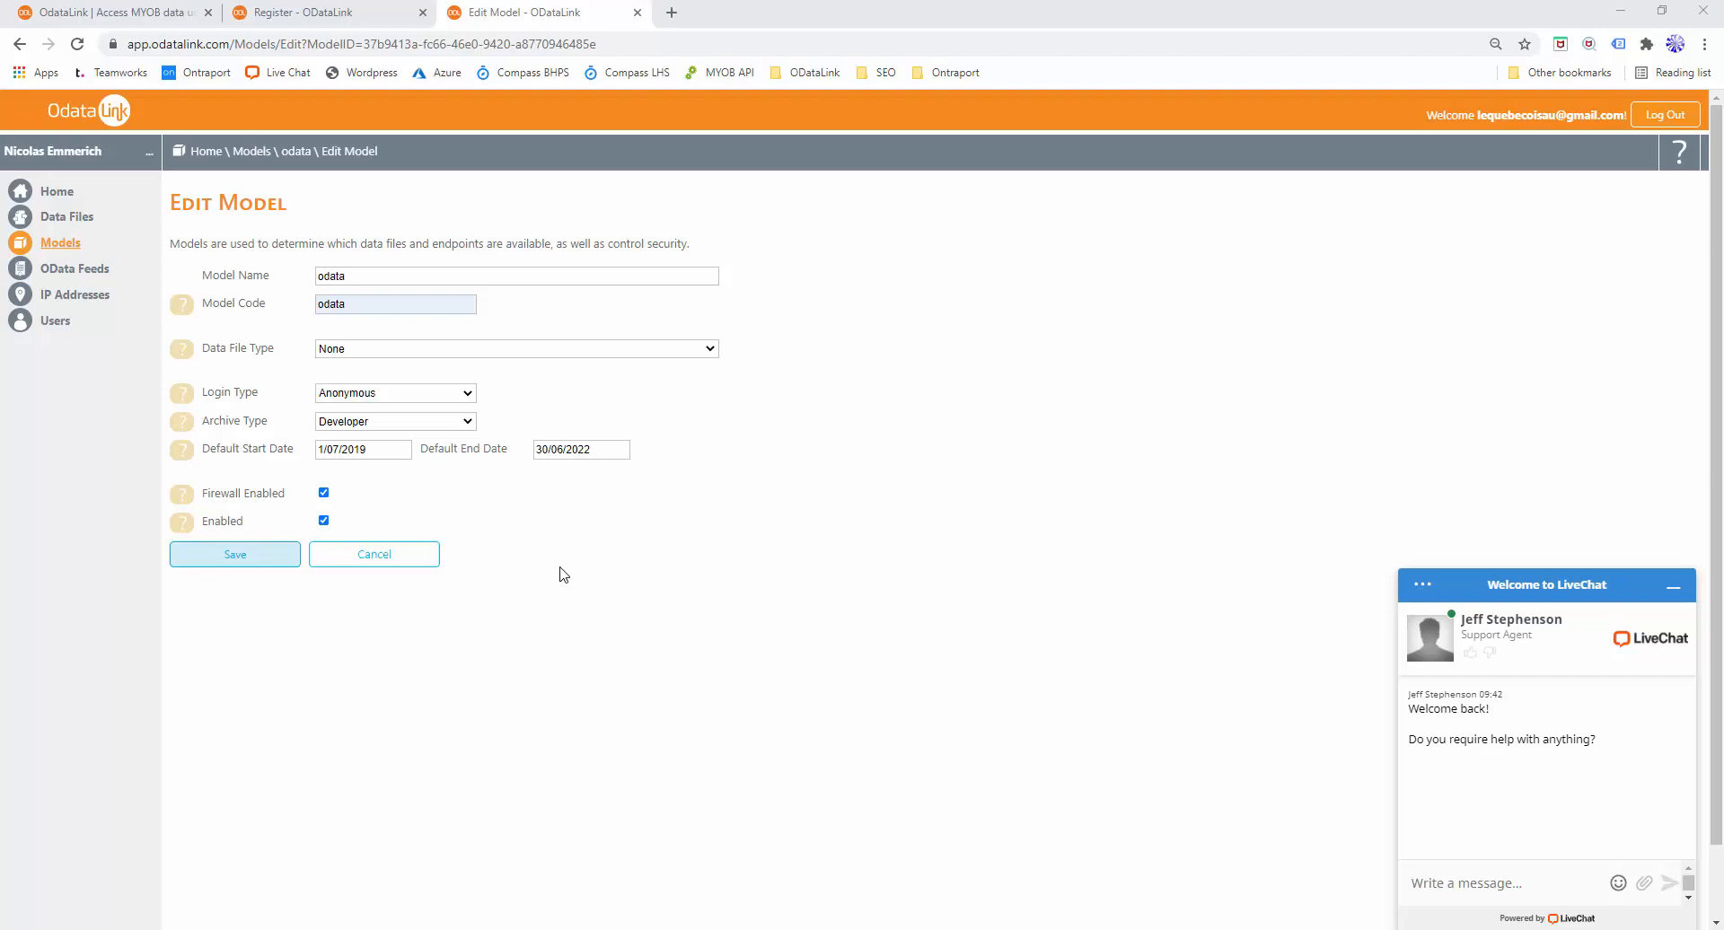
Step: Rename the model to Sales with code Sales, choose MYOB data files, and save
double_click(334, 276)
text(Sa)
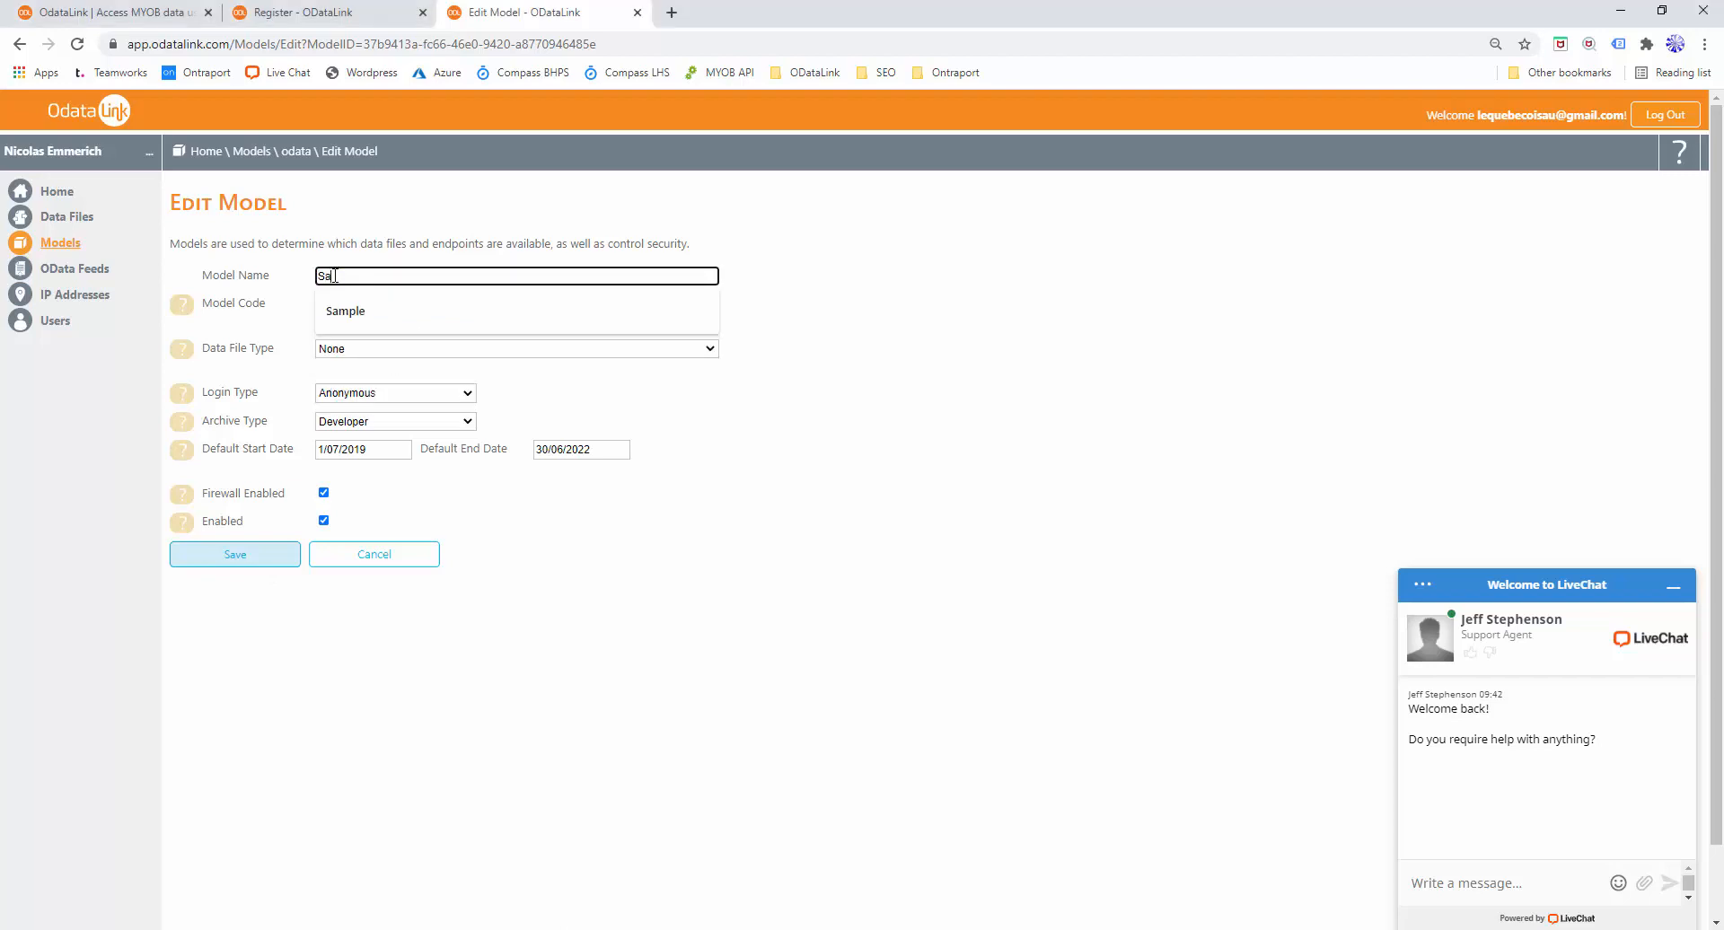
text(les)
key(Tab)
text(Sales)
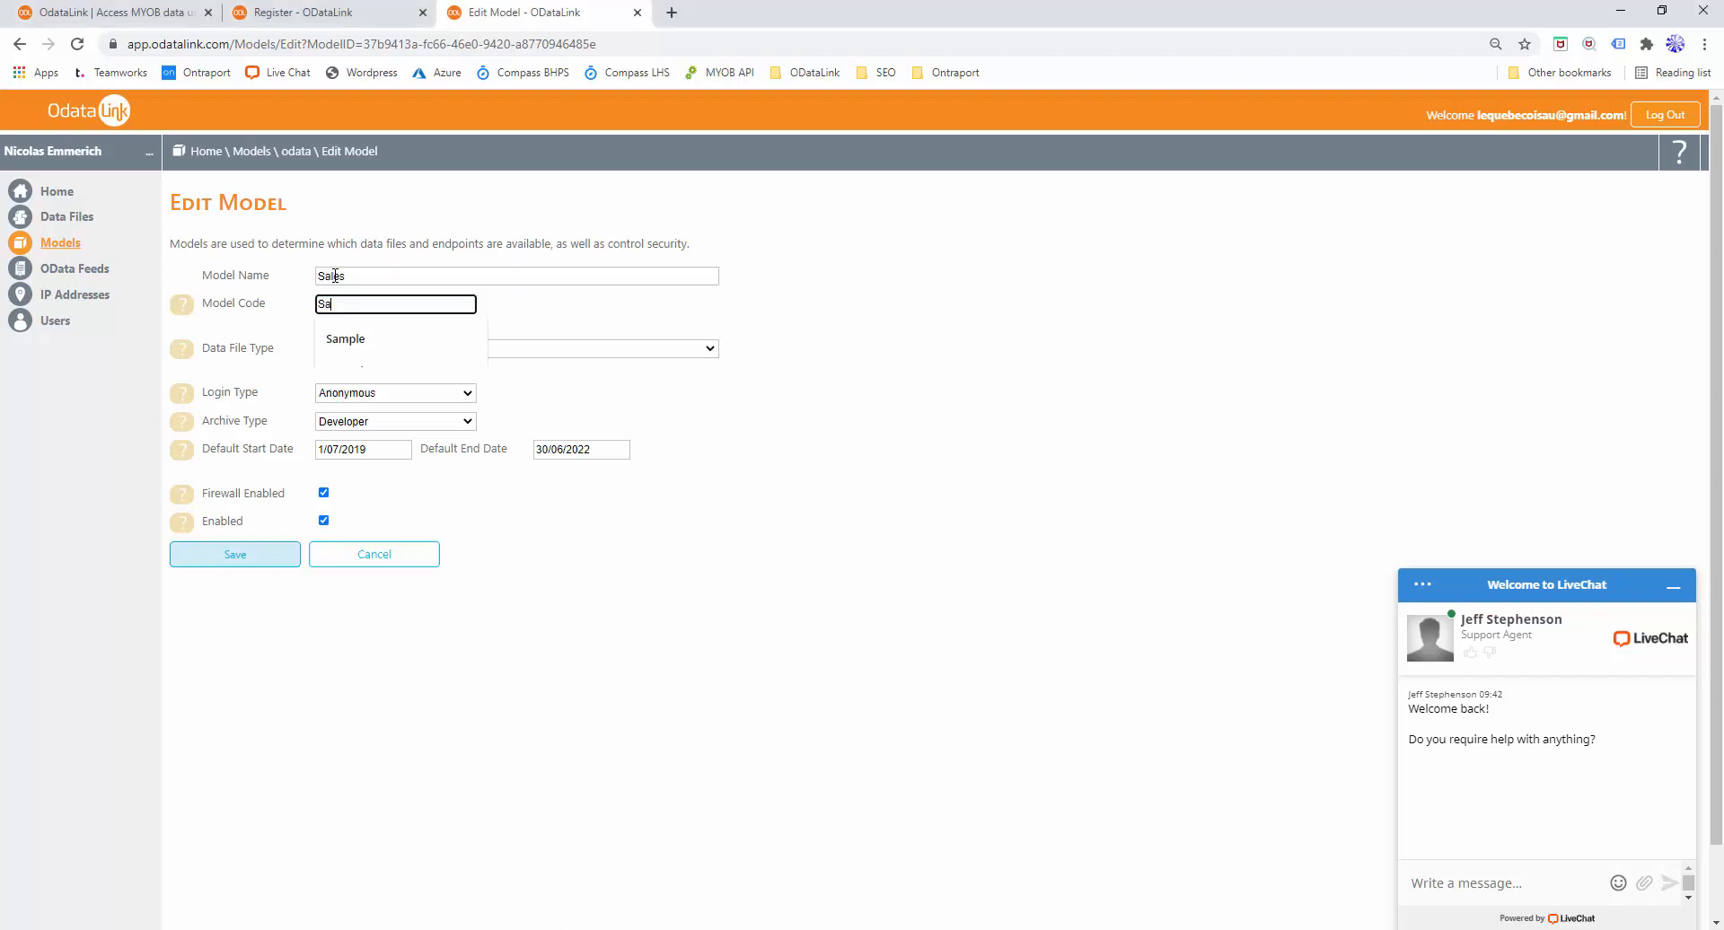
key(Tab)
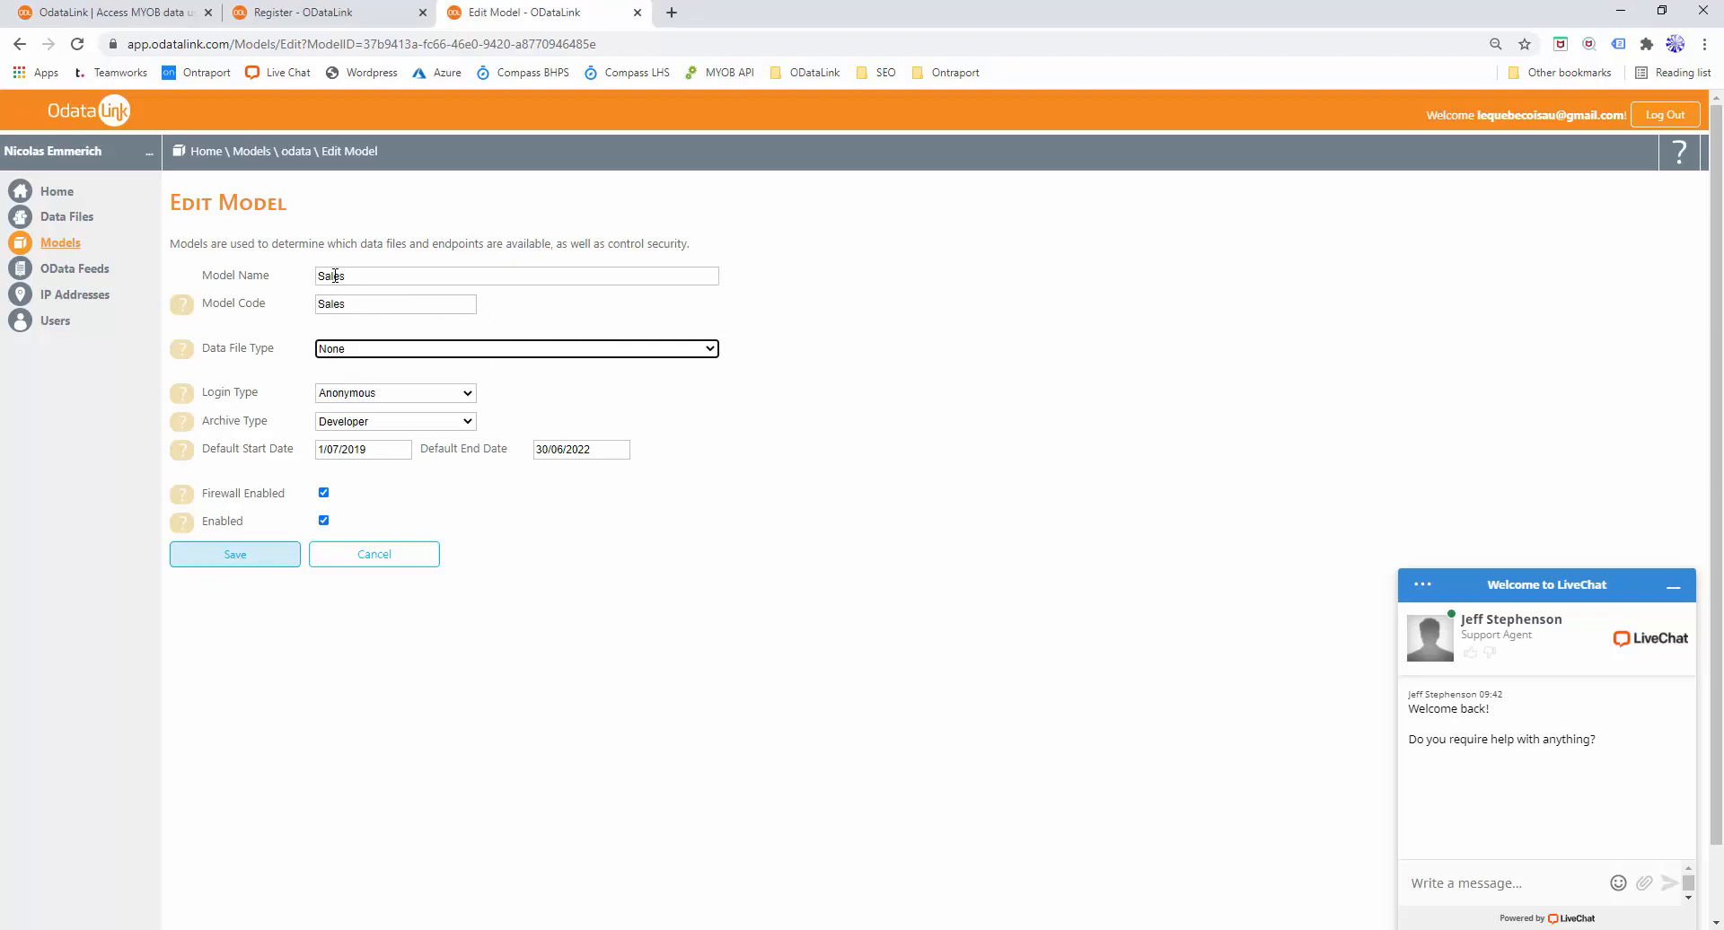
click(338, 350)
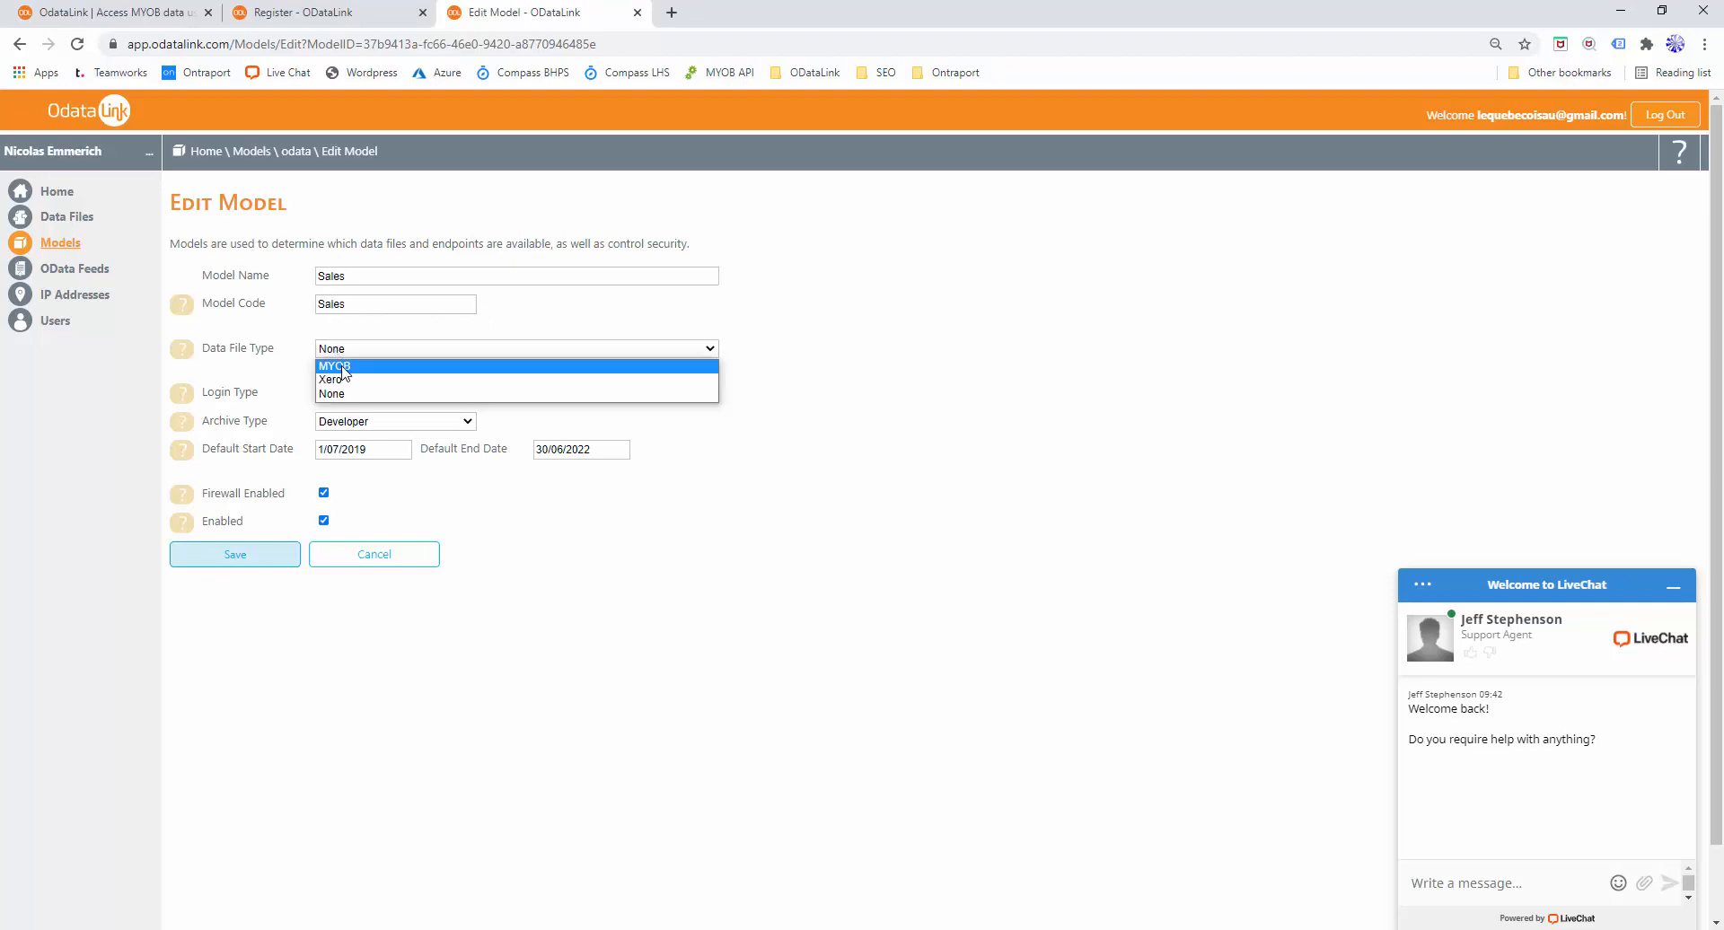
click(368, 368)
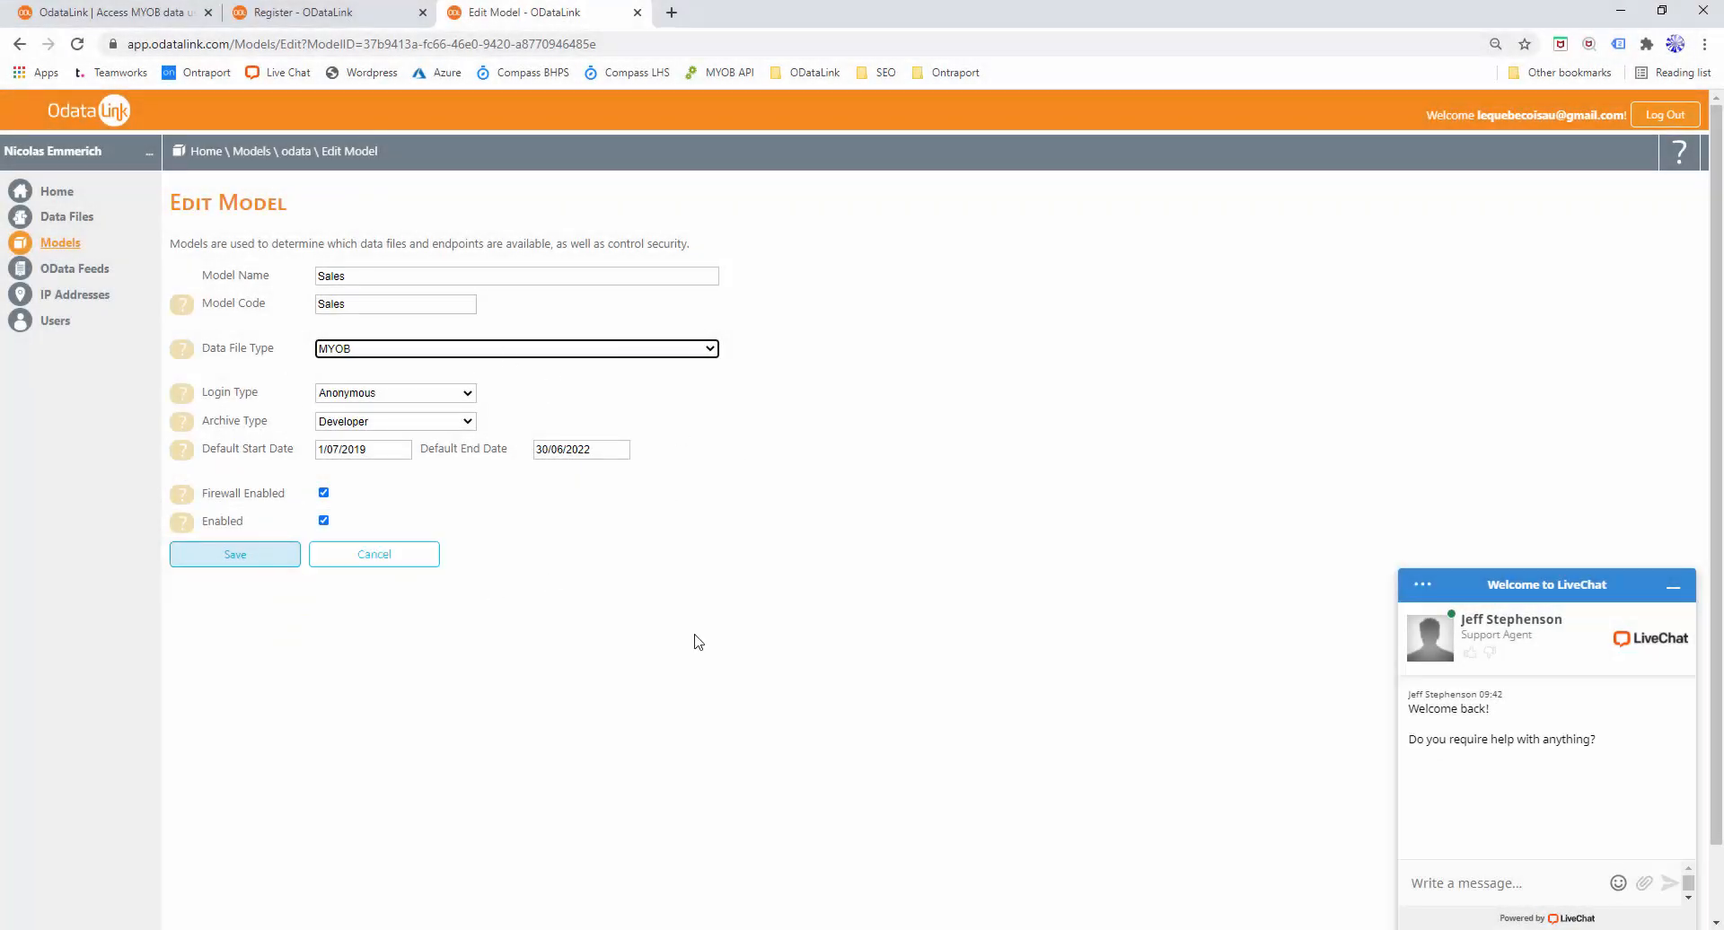
click(256, 568)
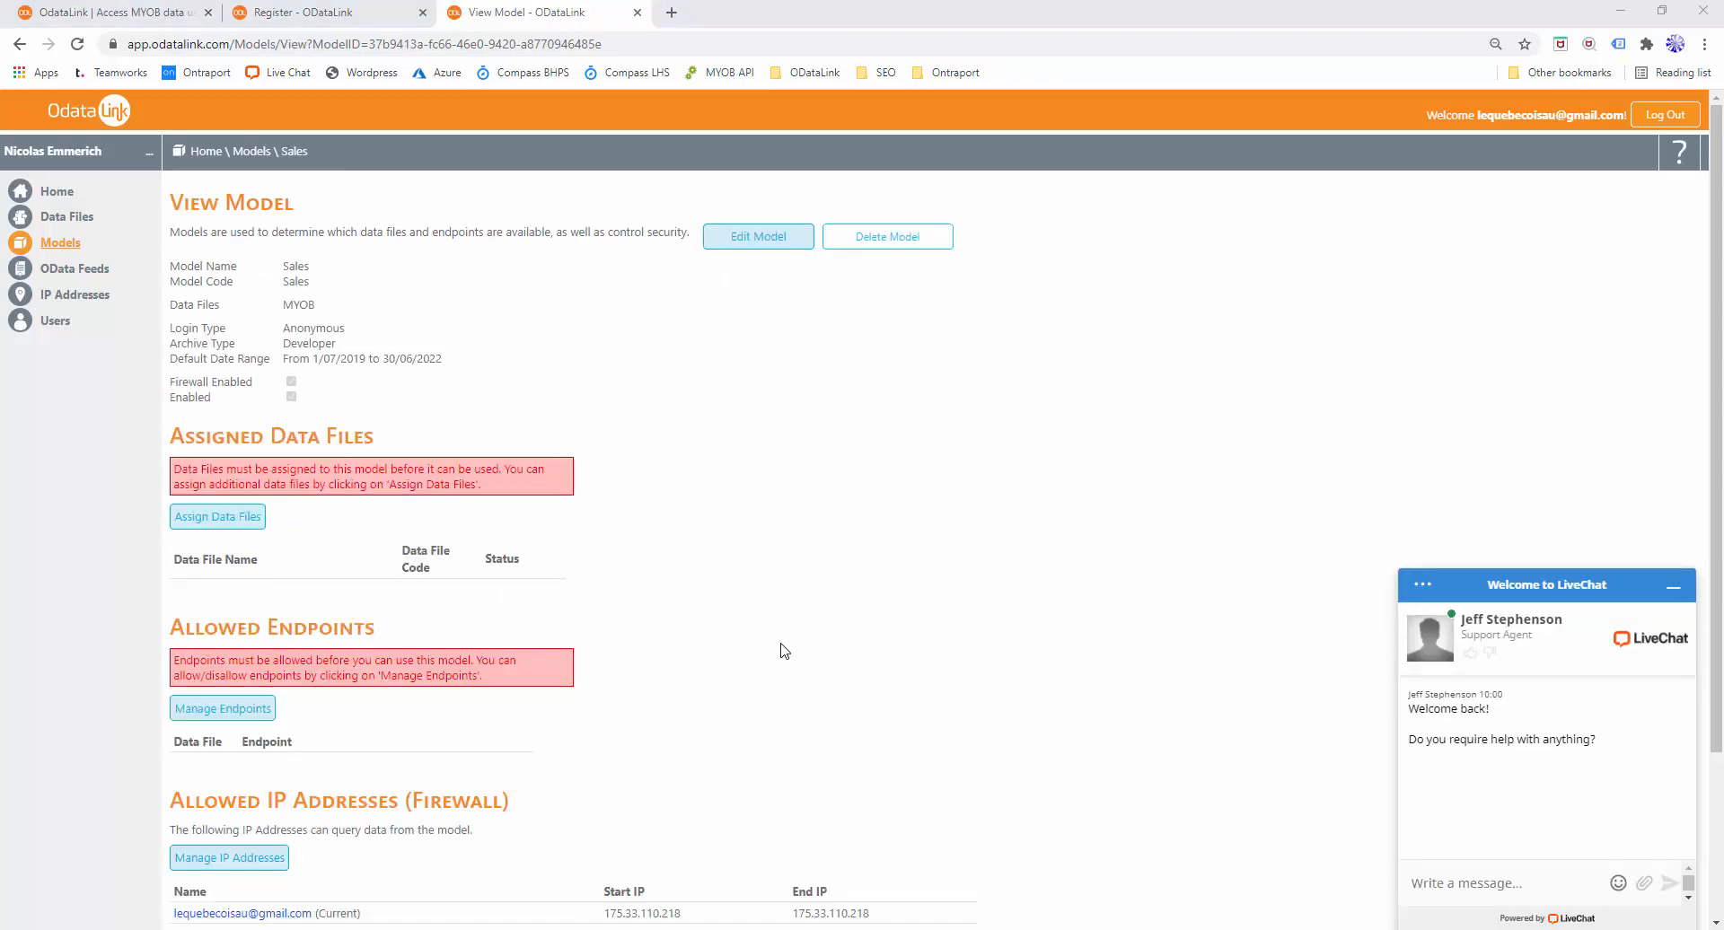
Step: Connect the API Sandbox Demo 31 MYOB data file via MYOB sign-in, then return to Models
click(52, 222)
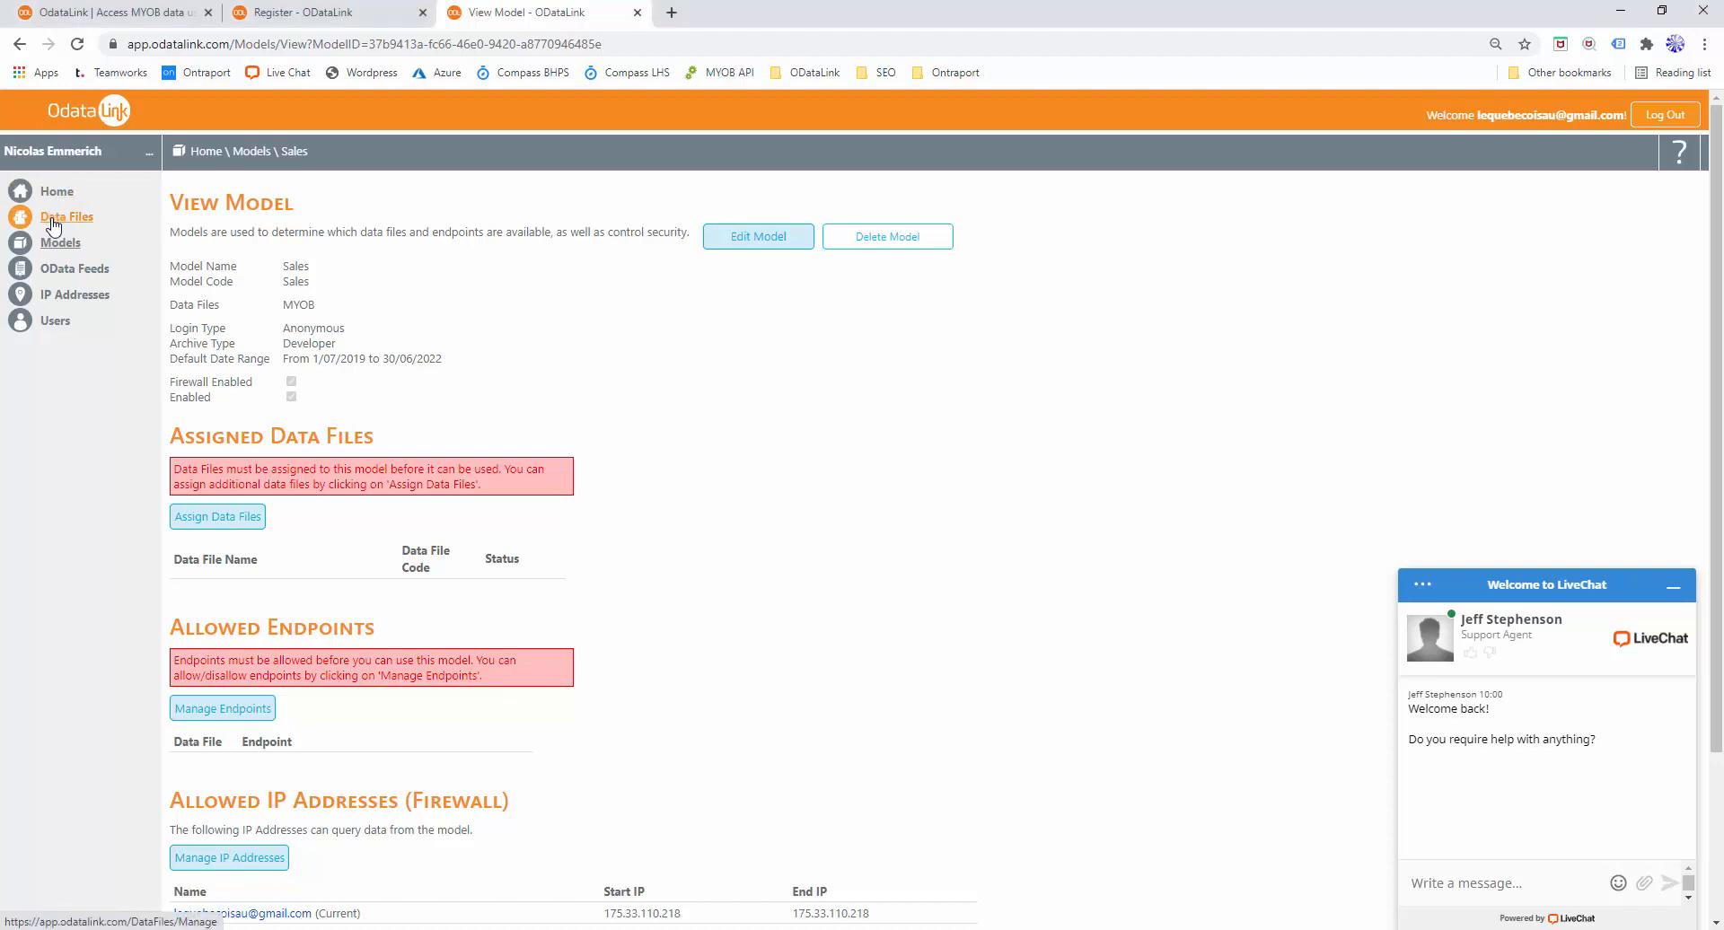
click(198, 297)
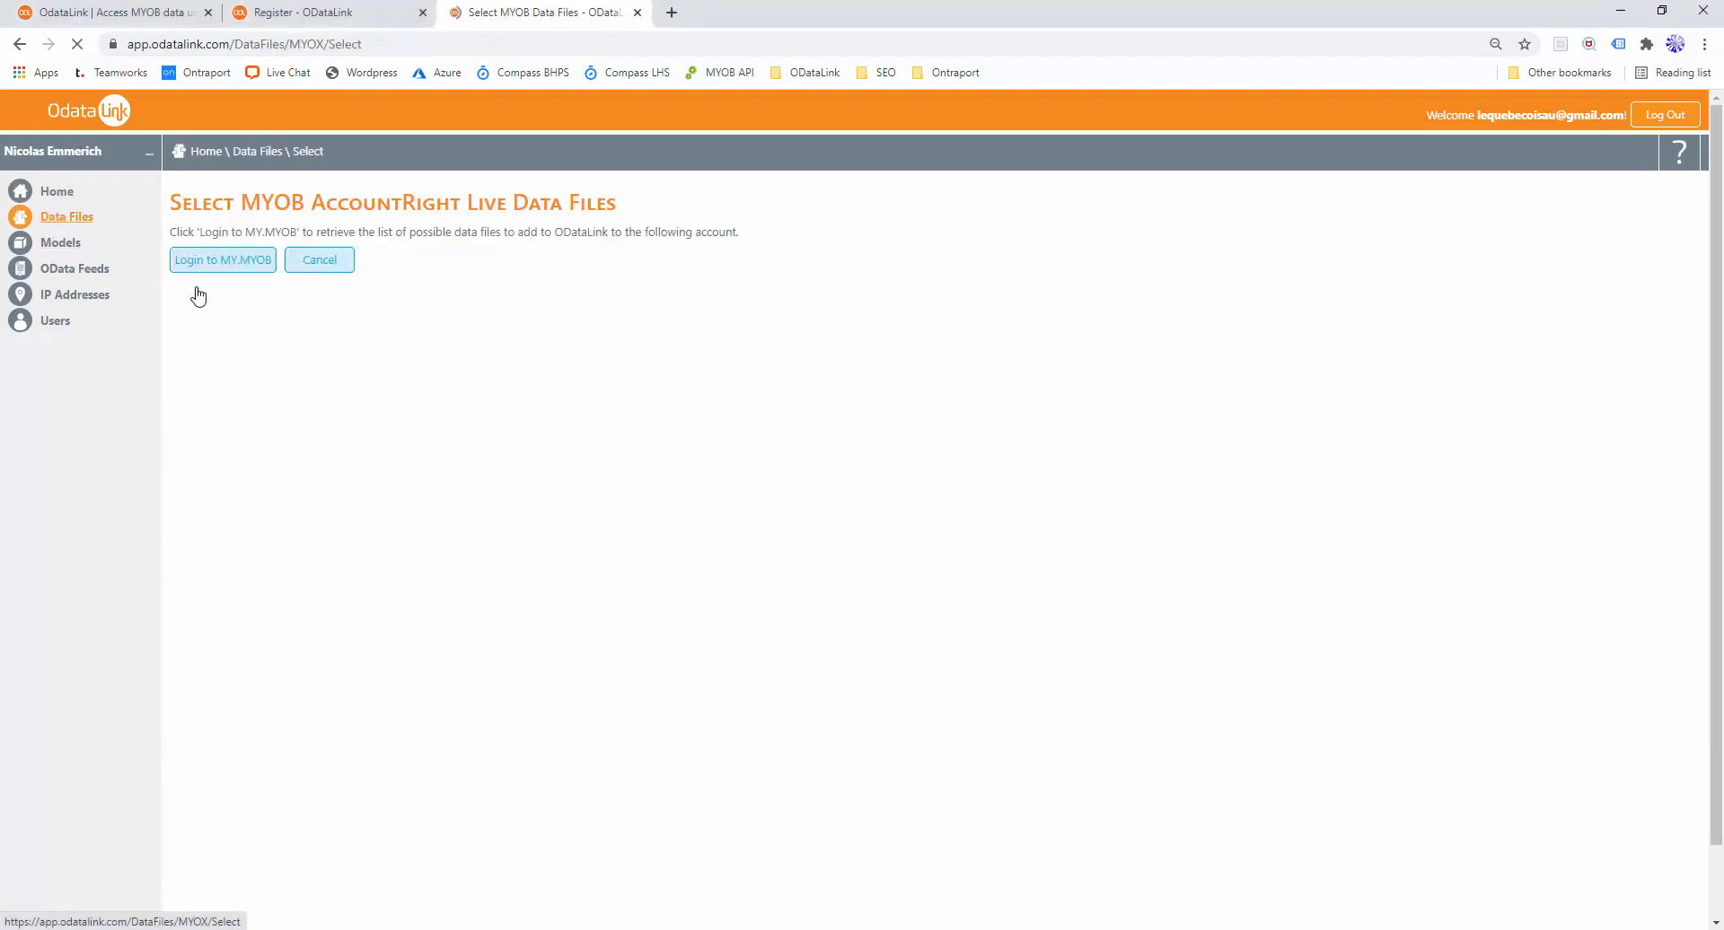
click(225, 262)
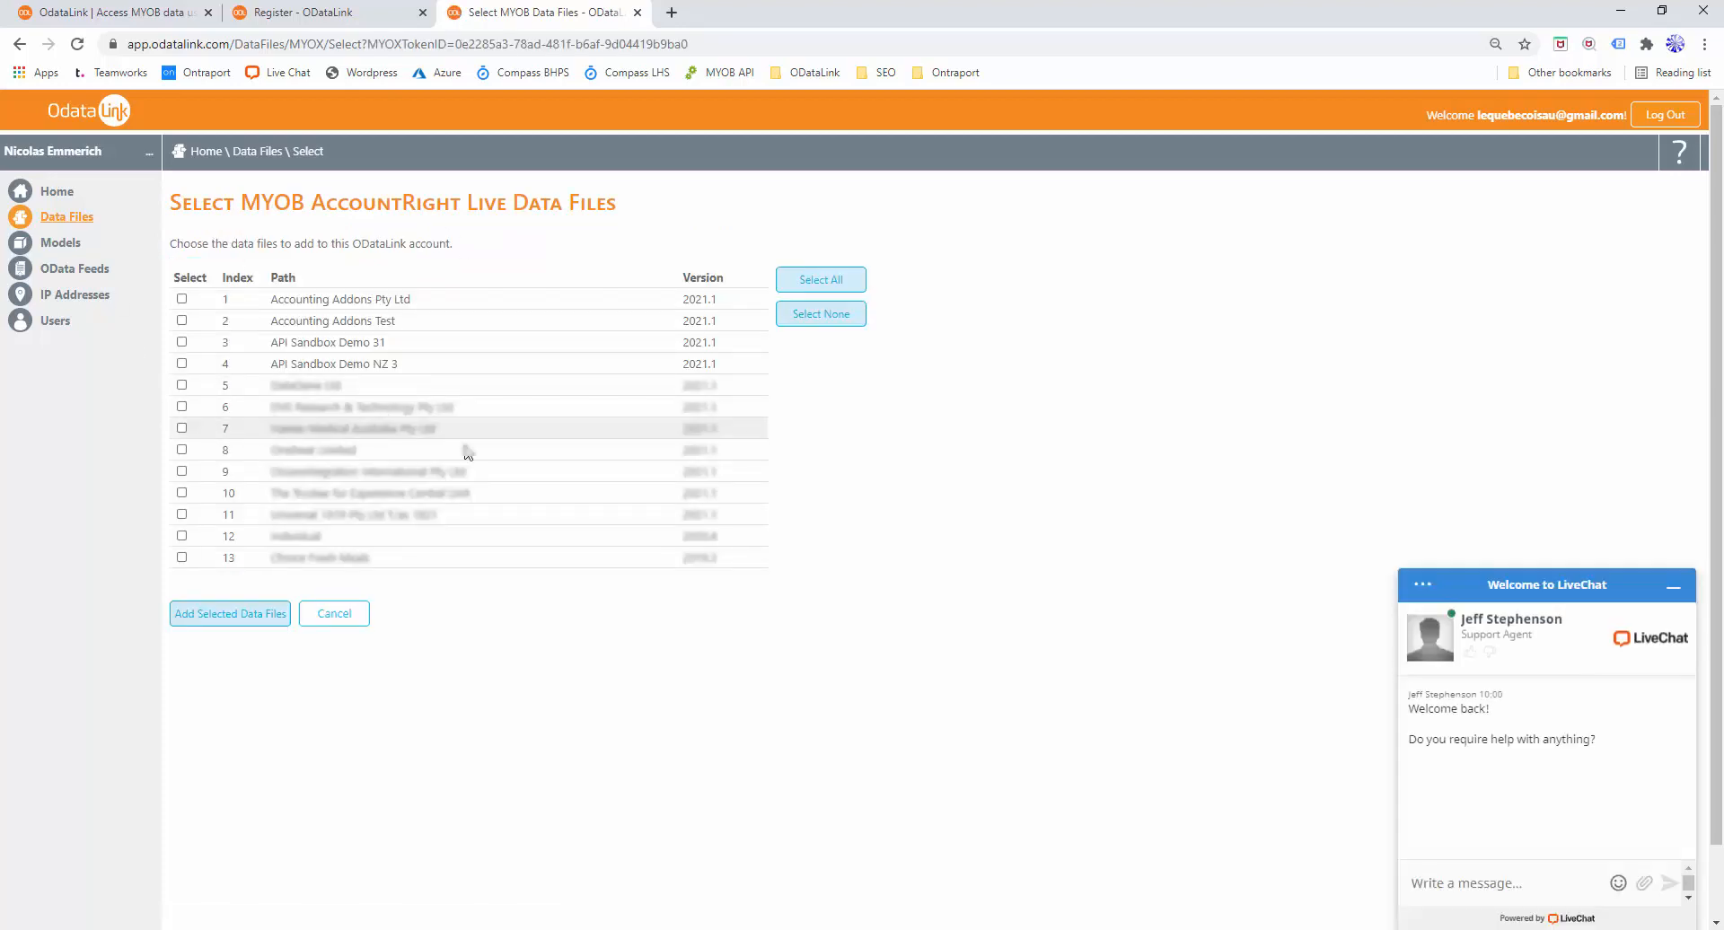
click(183, 342)
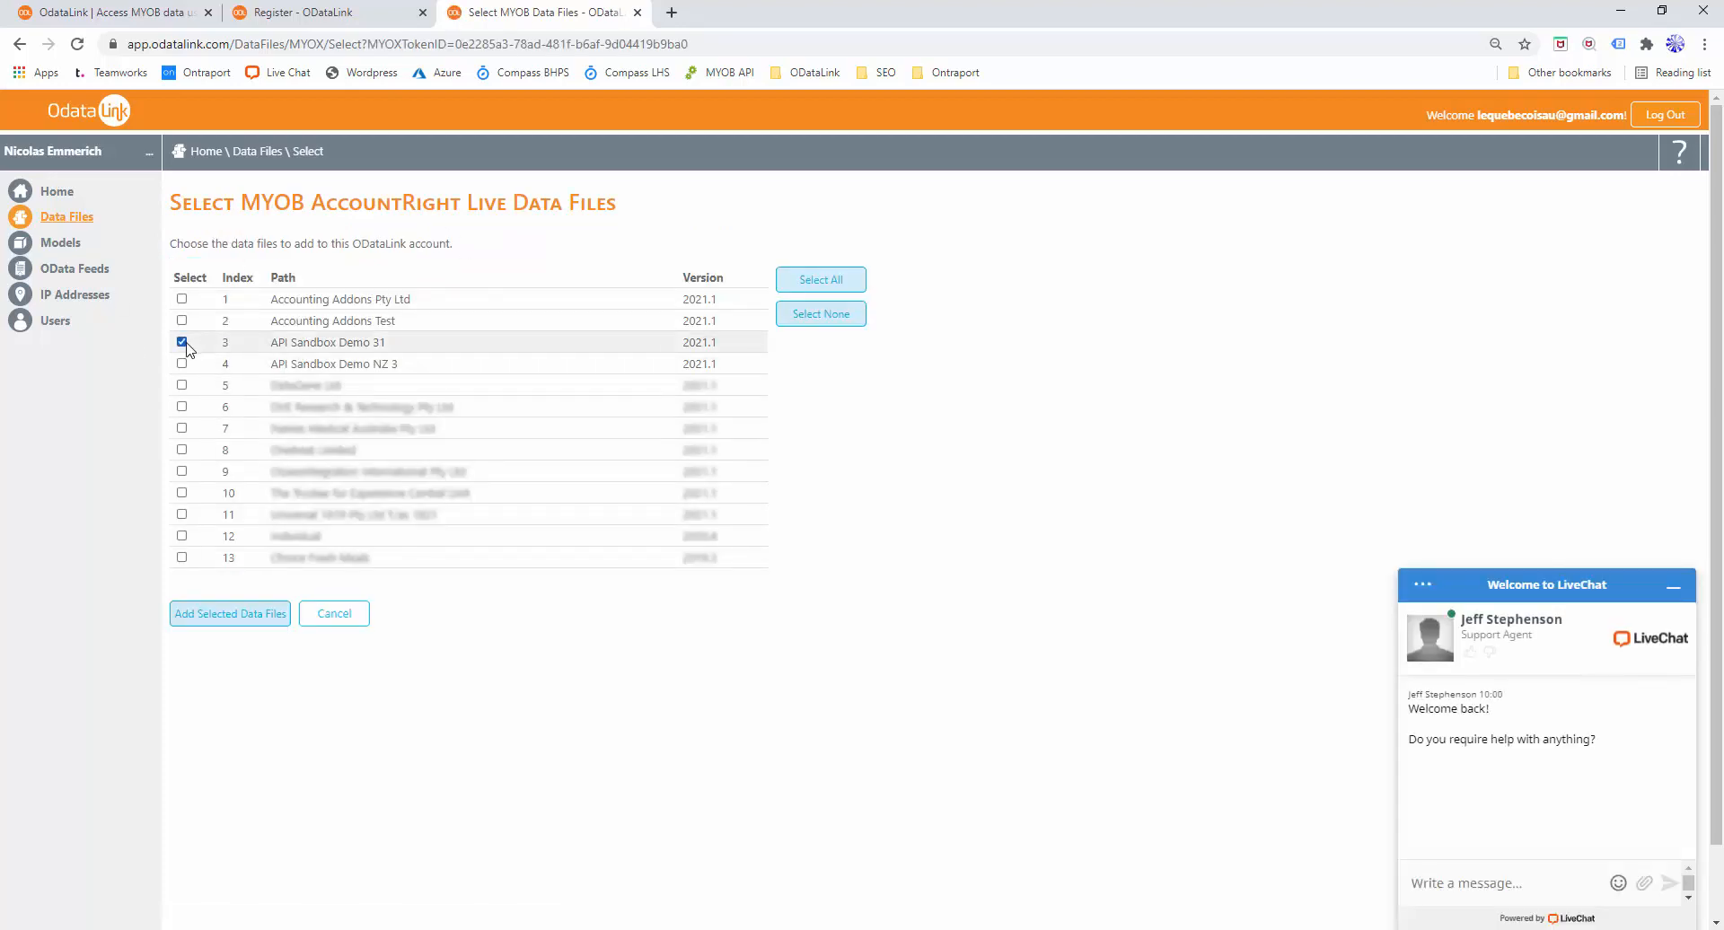
click(221, 614)
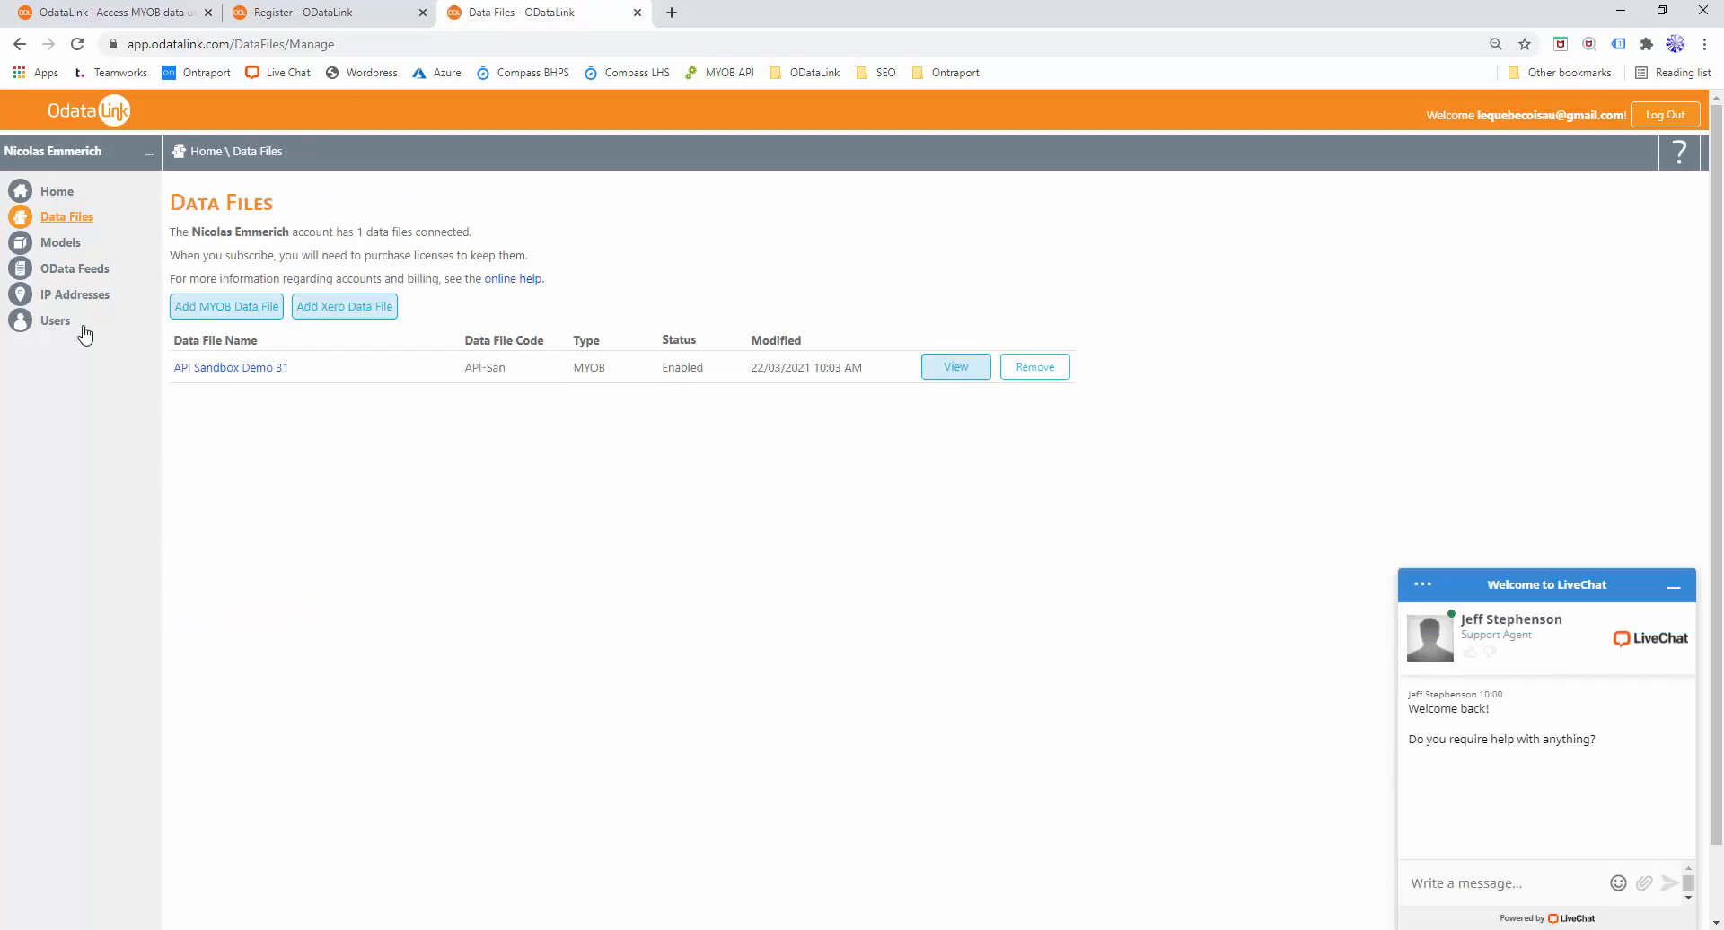
click(61, 243)
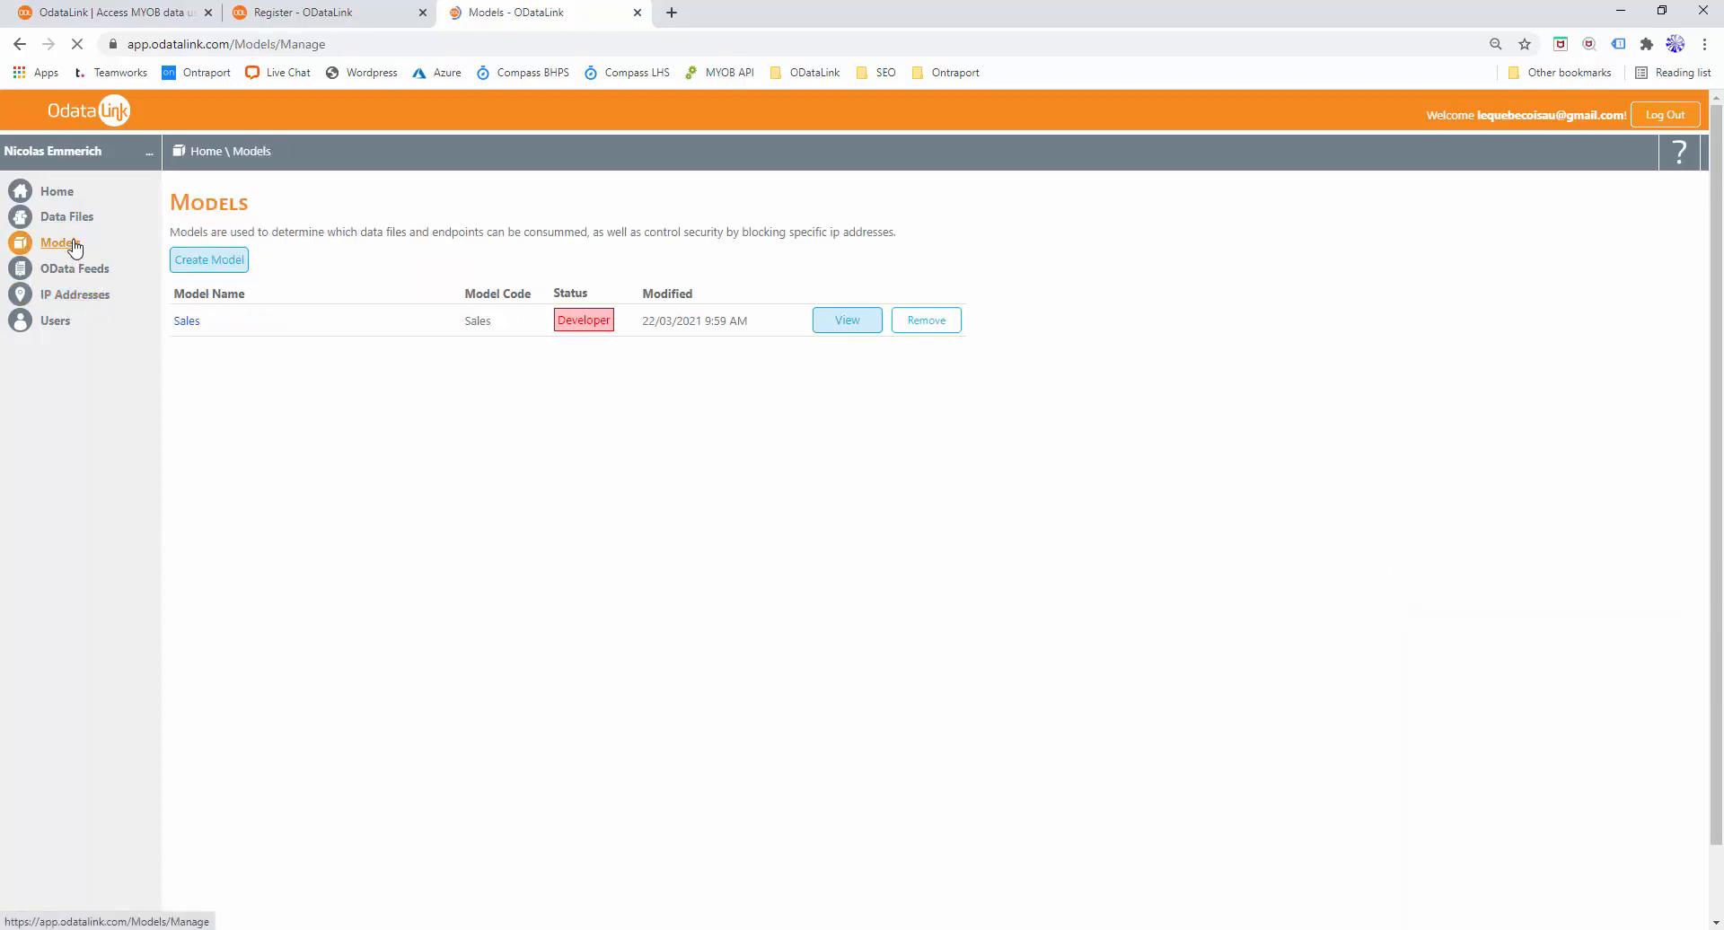
Step: Tick SalesAllInvoices in the Sales model's endpoints, save, and return to the model
click(182, 320)
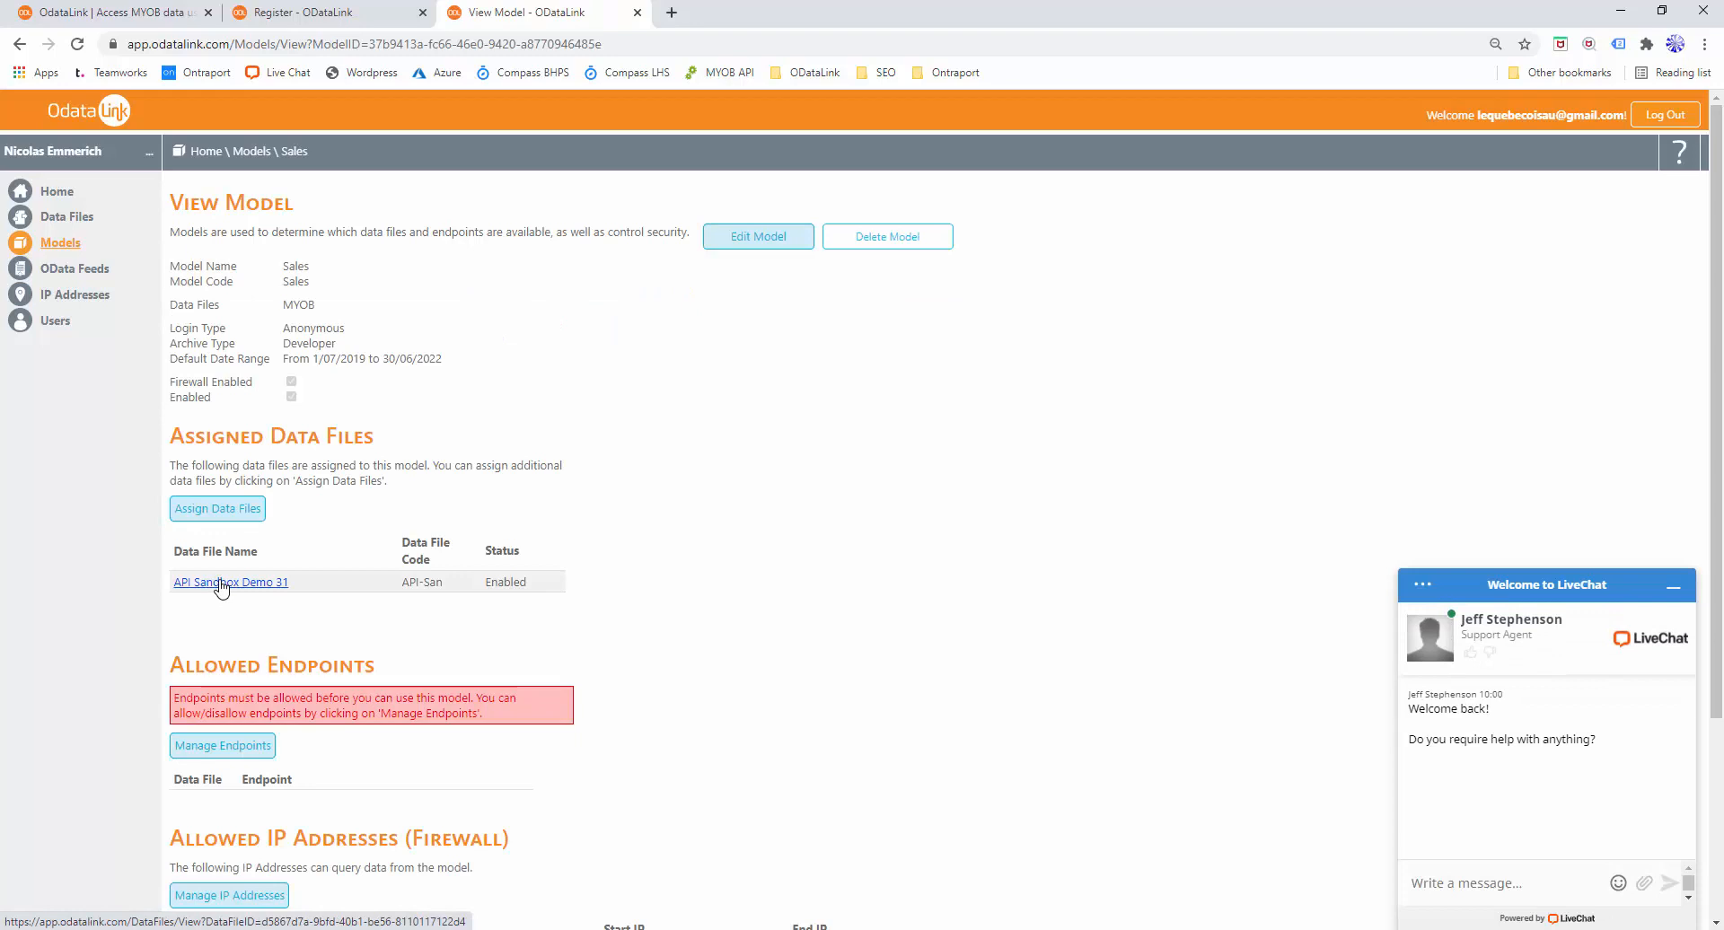
click(237, 761)
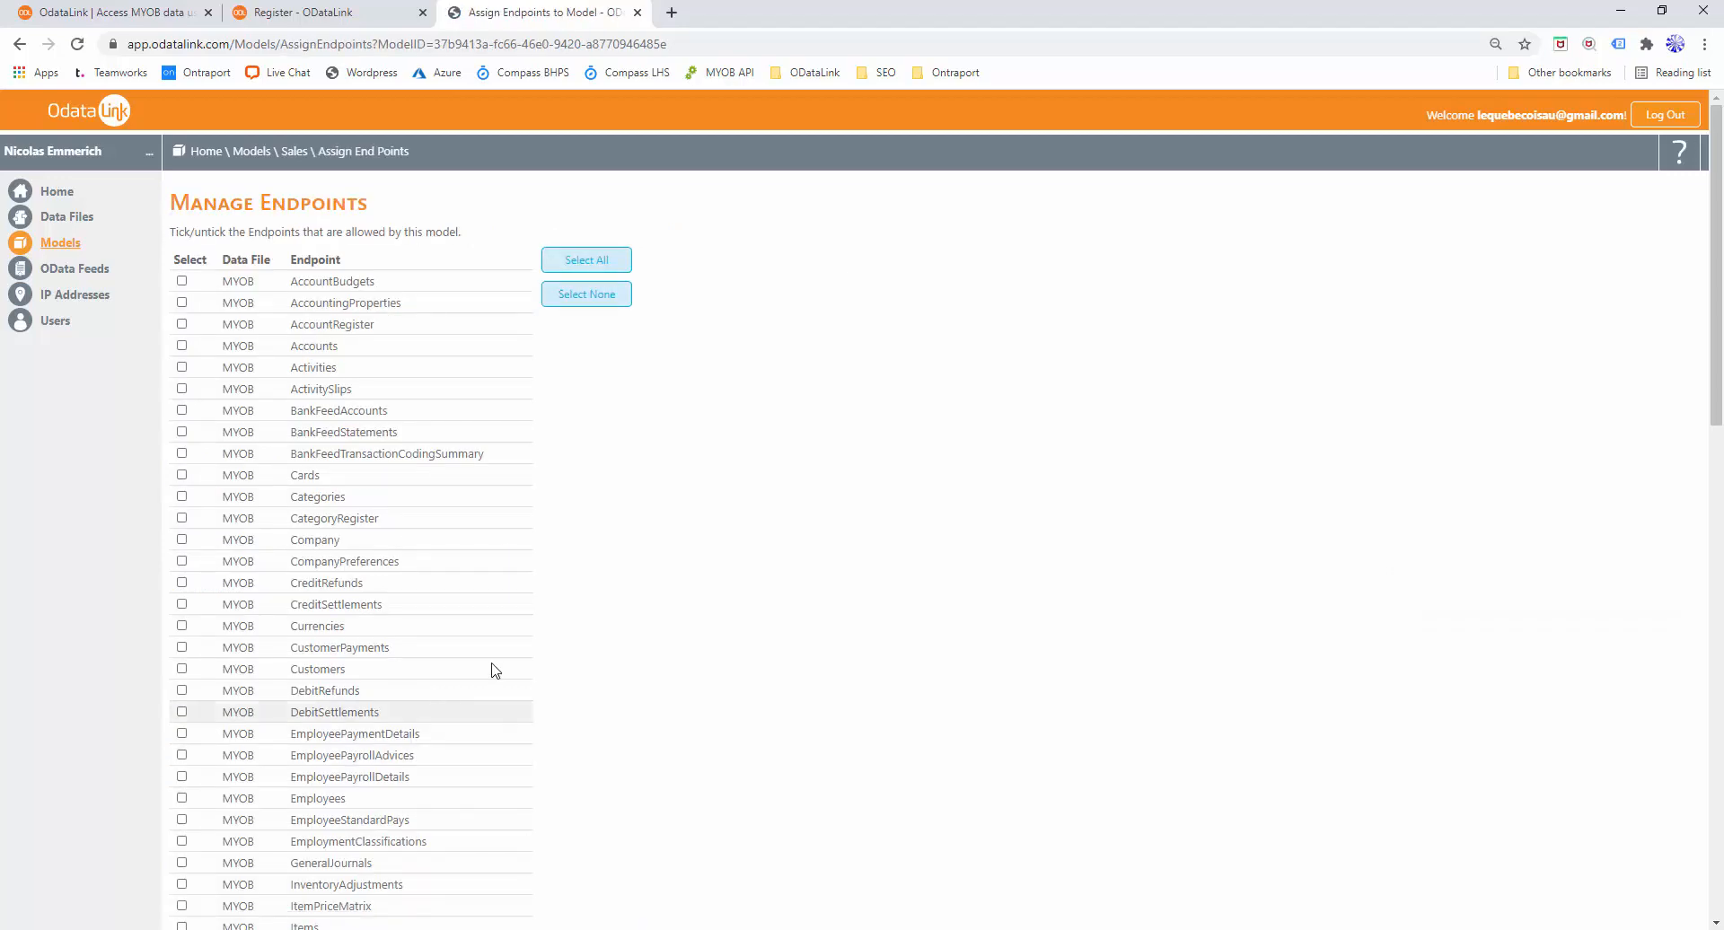
scroll(492, 664, down, 2)
scroll(535, 643, down, 15)
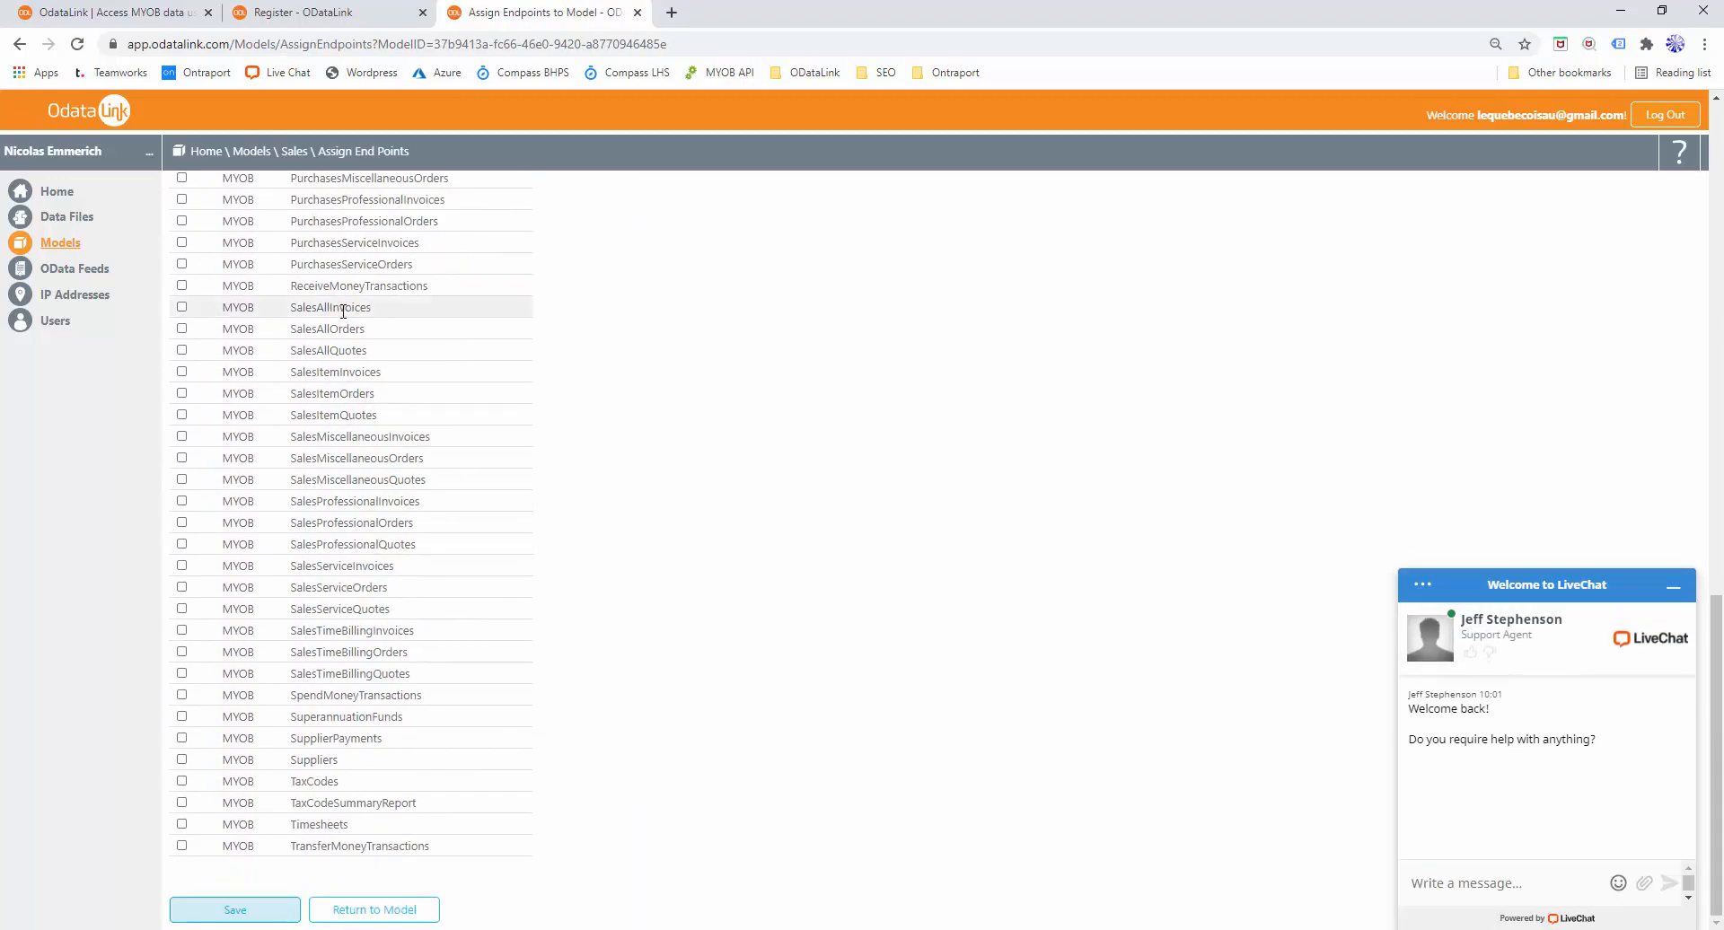
click(182, 308)
click(243, 911)
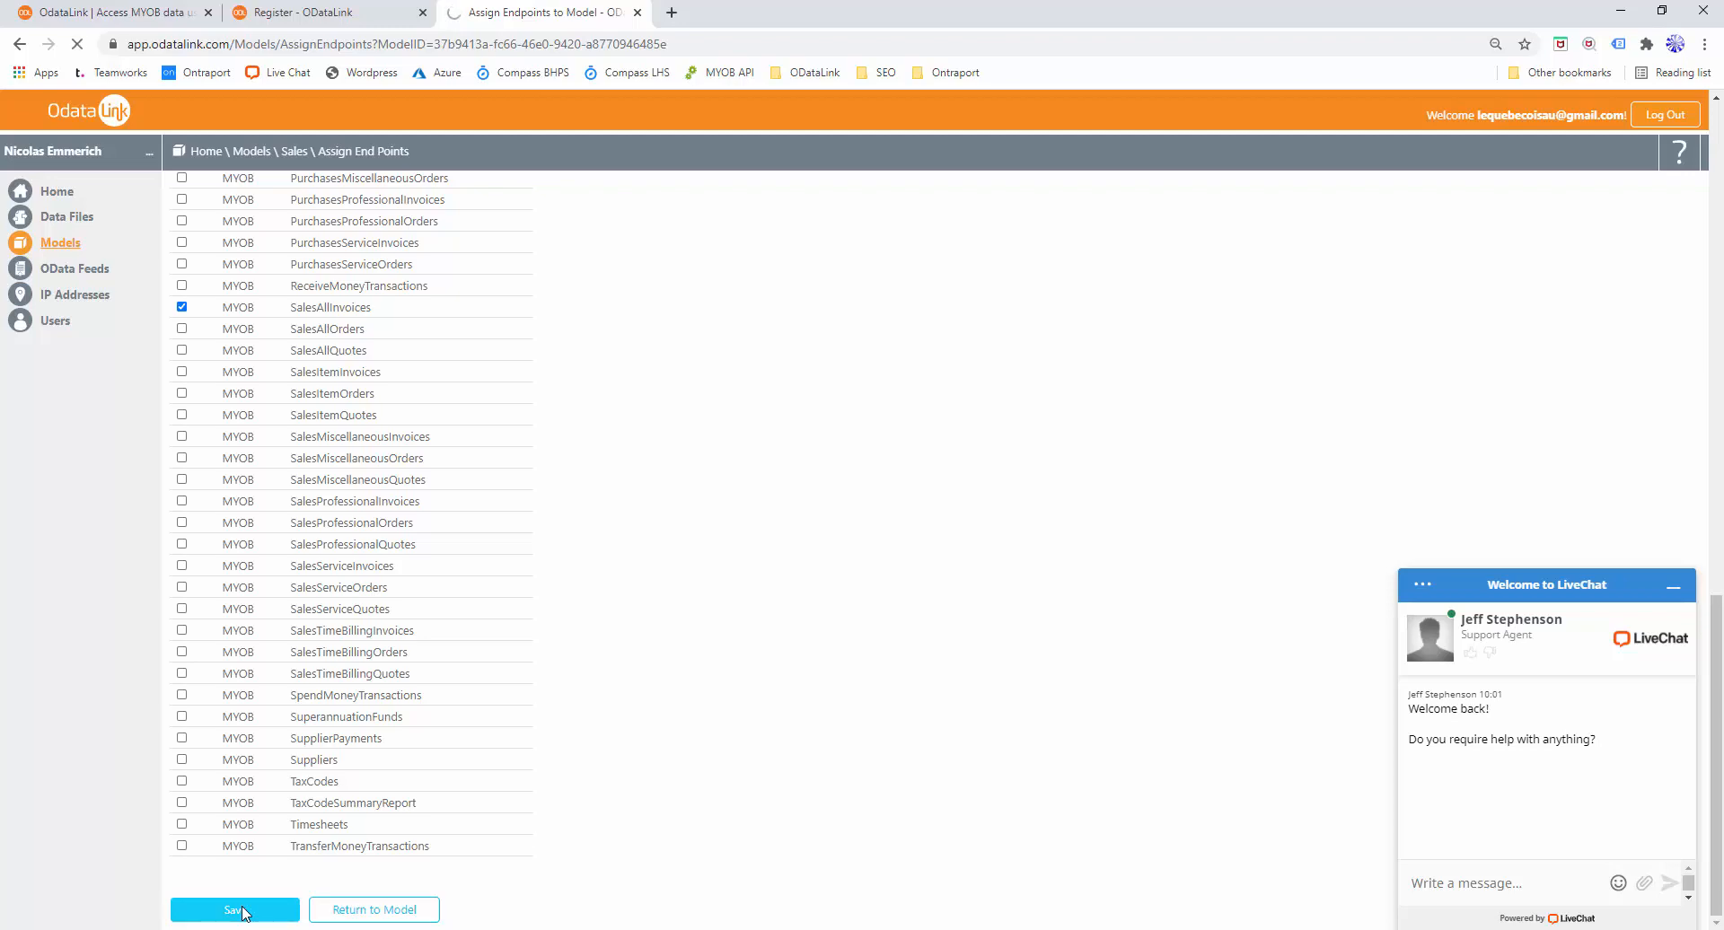
click(364, 911)
Step: Copy the Sales OData feed URL and switch to the blank Excel workbook's Data tab
scroll(768, 724, down, 3)
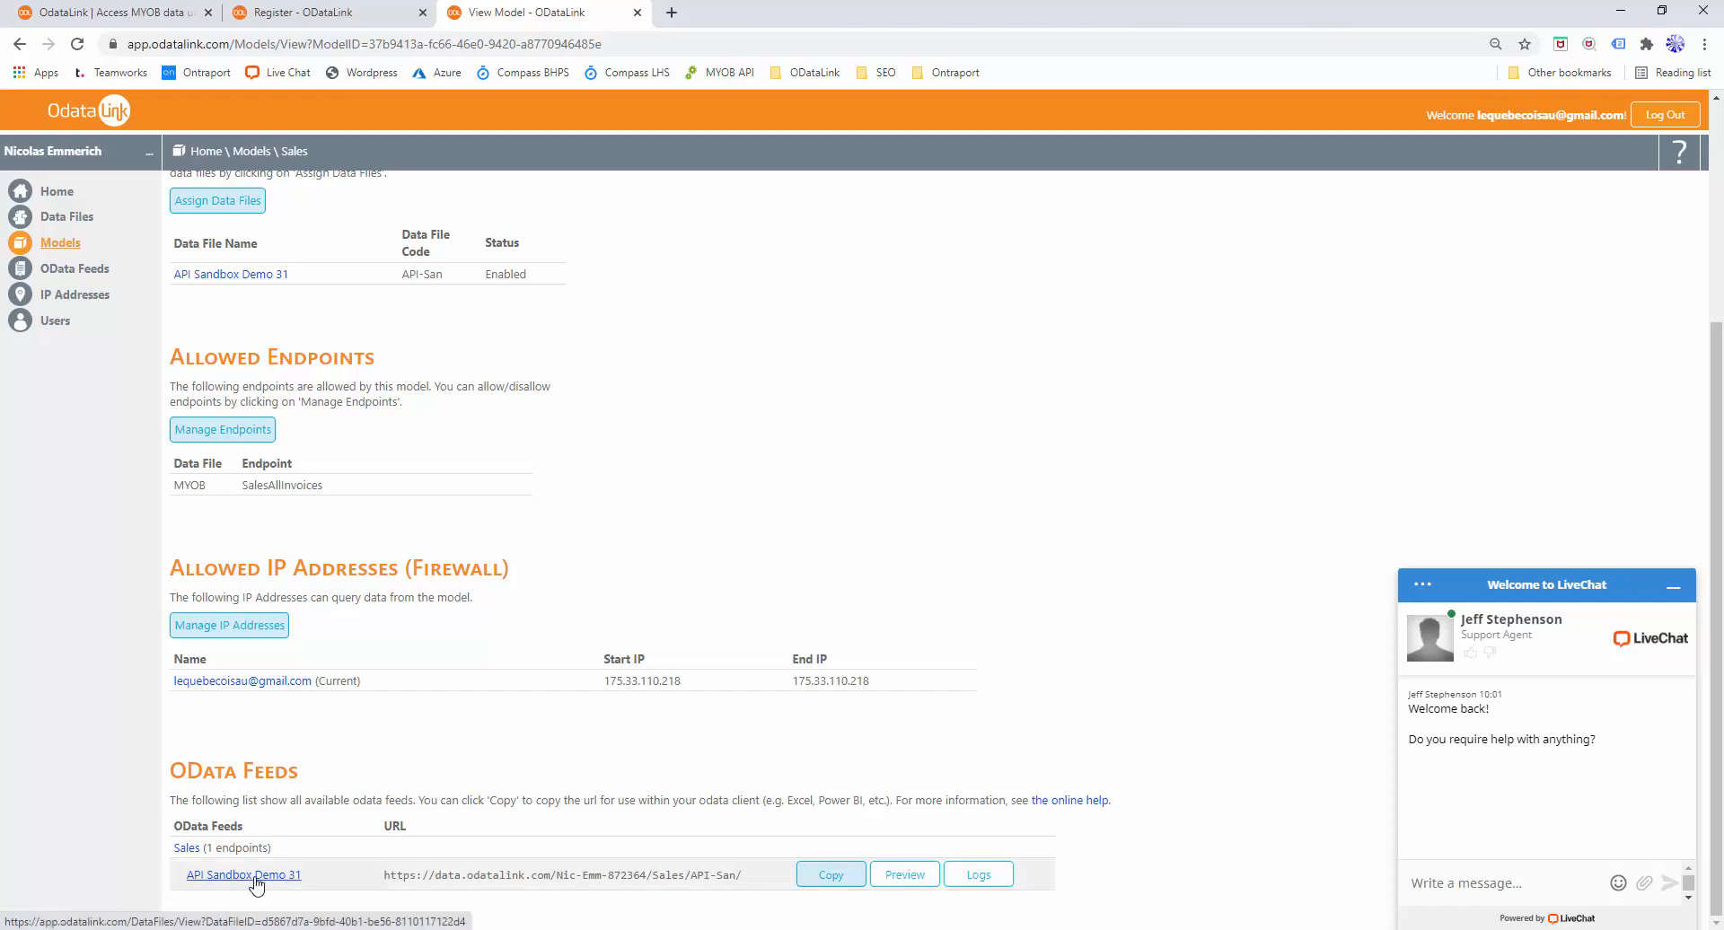
click(835, 877)
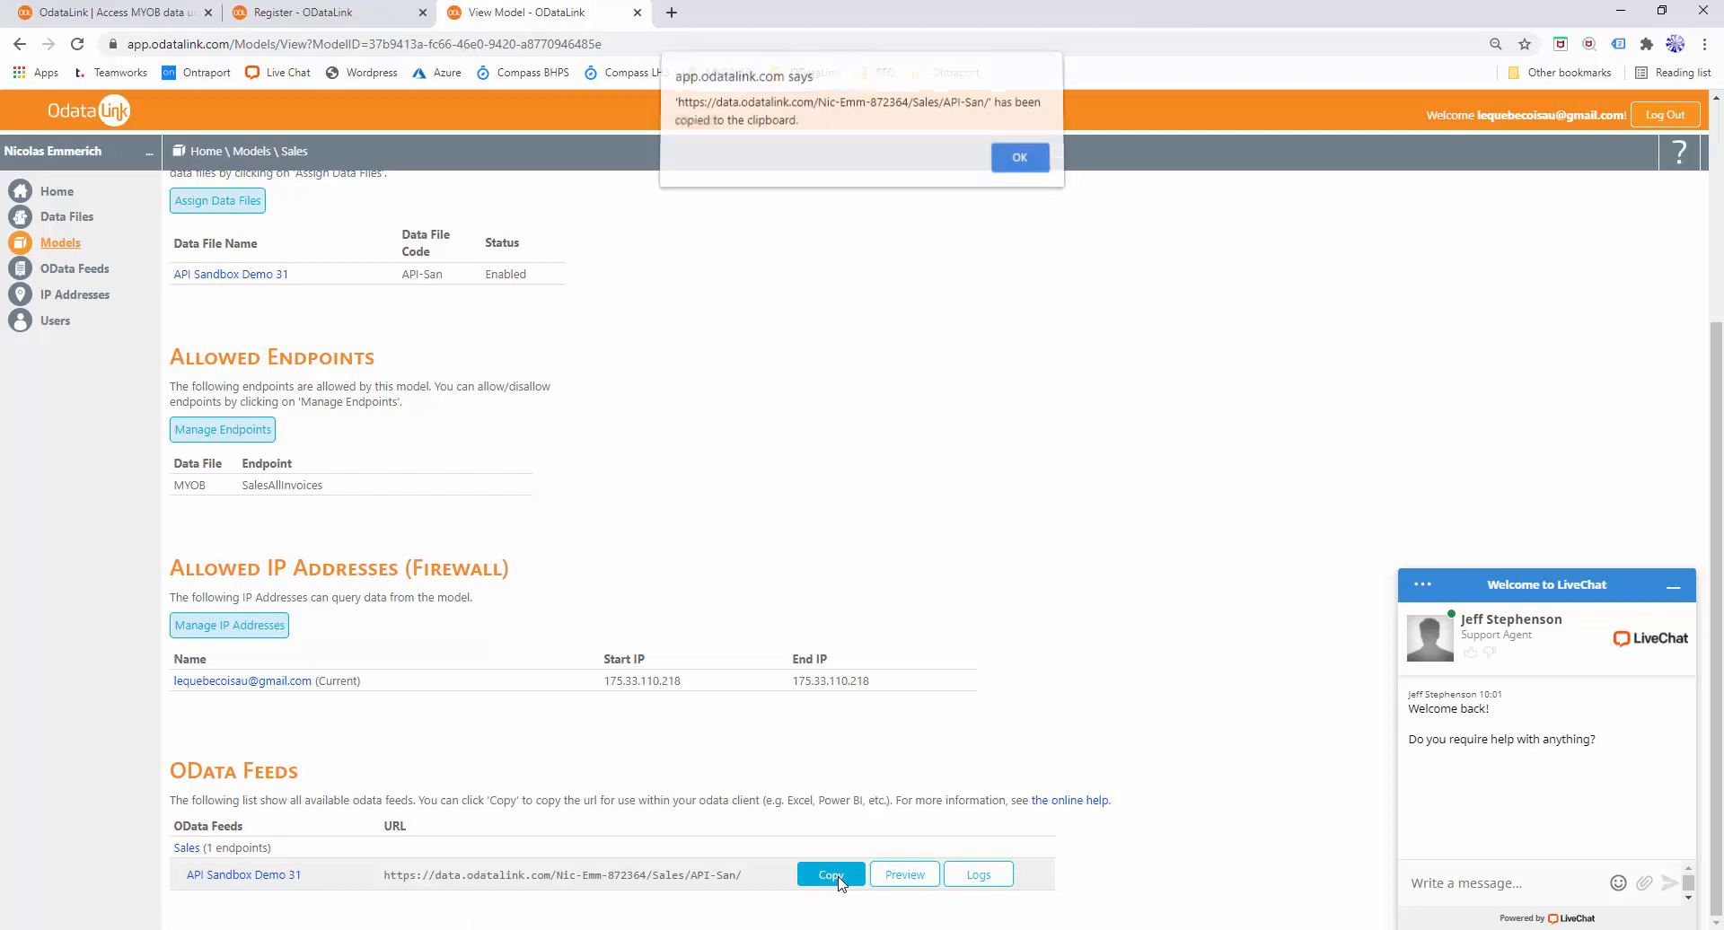
click(1012, 160)
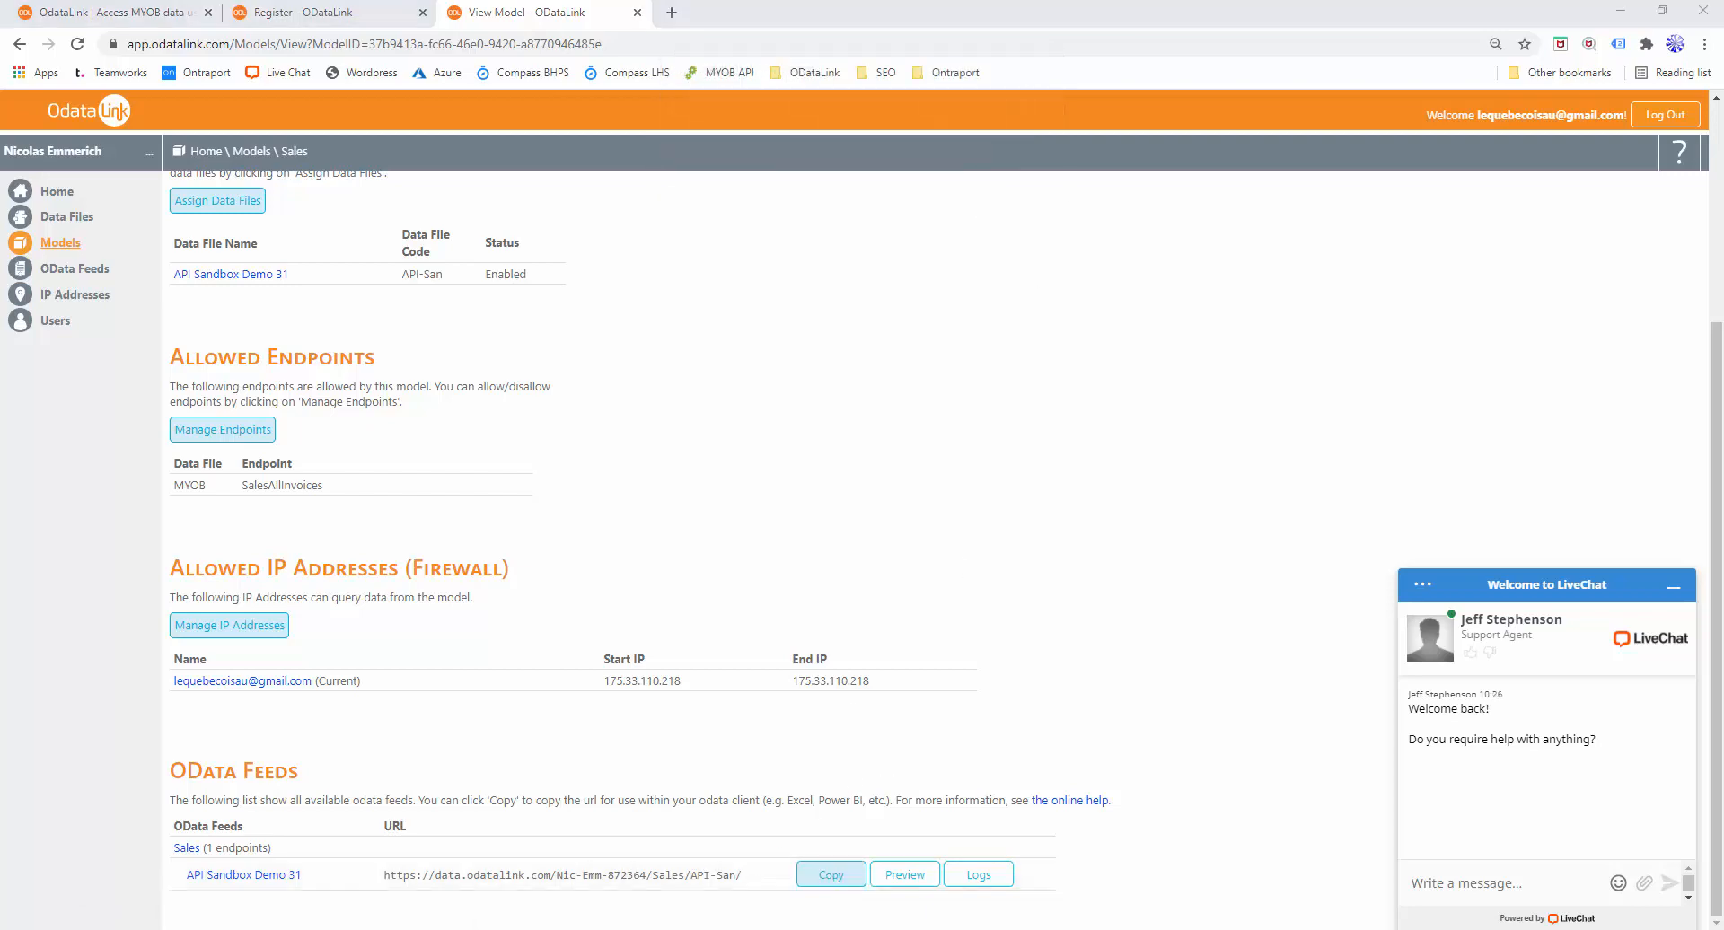
click(718, 929)
click(329, 46)
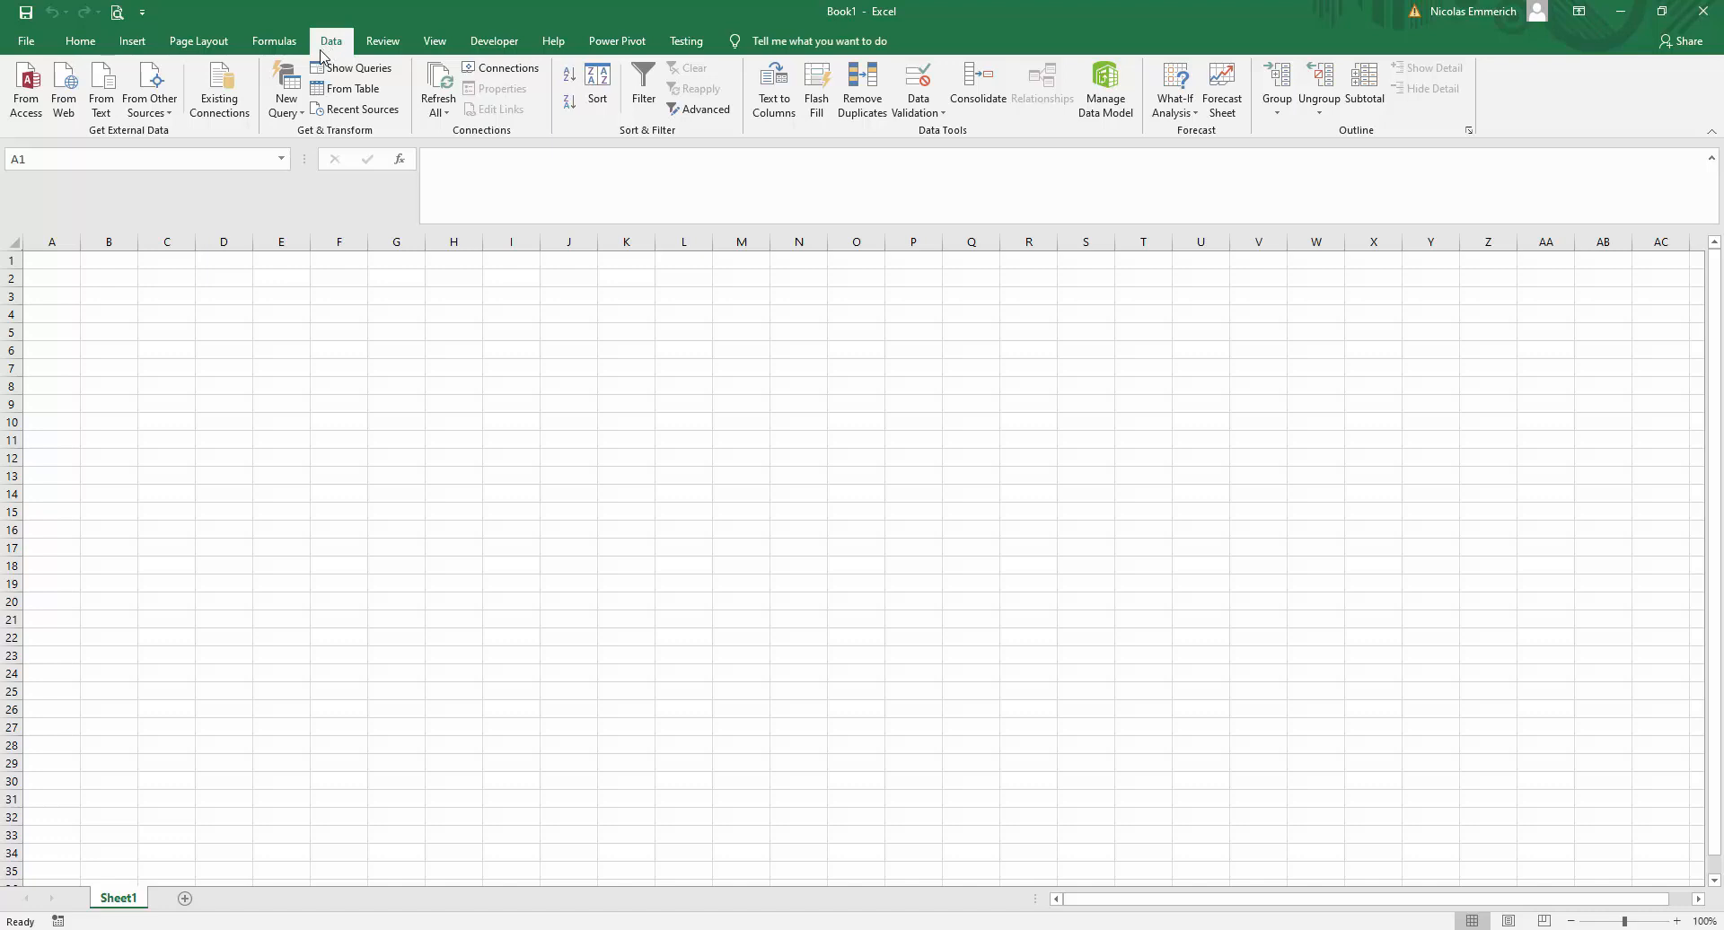
Step: Import the pasted OData feed anonymously and open SalesAllInvoices in Power Query via Transform Data
click(288, 100)
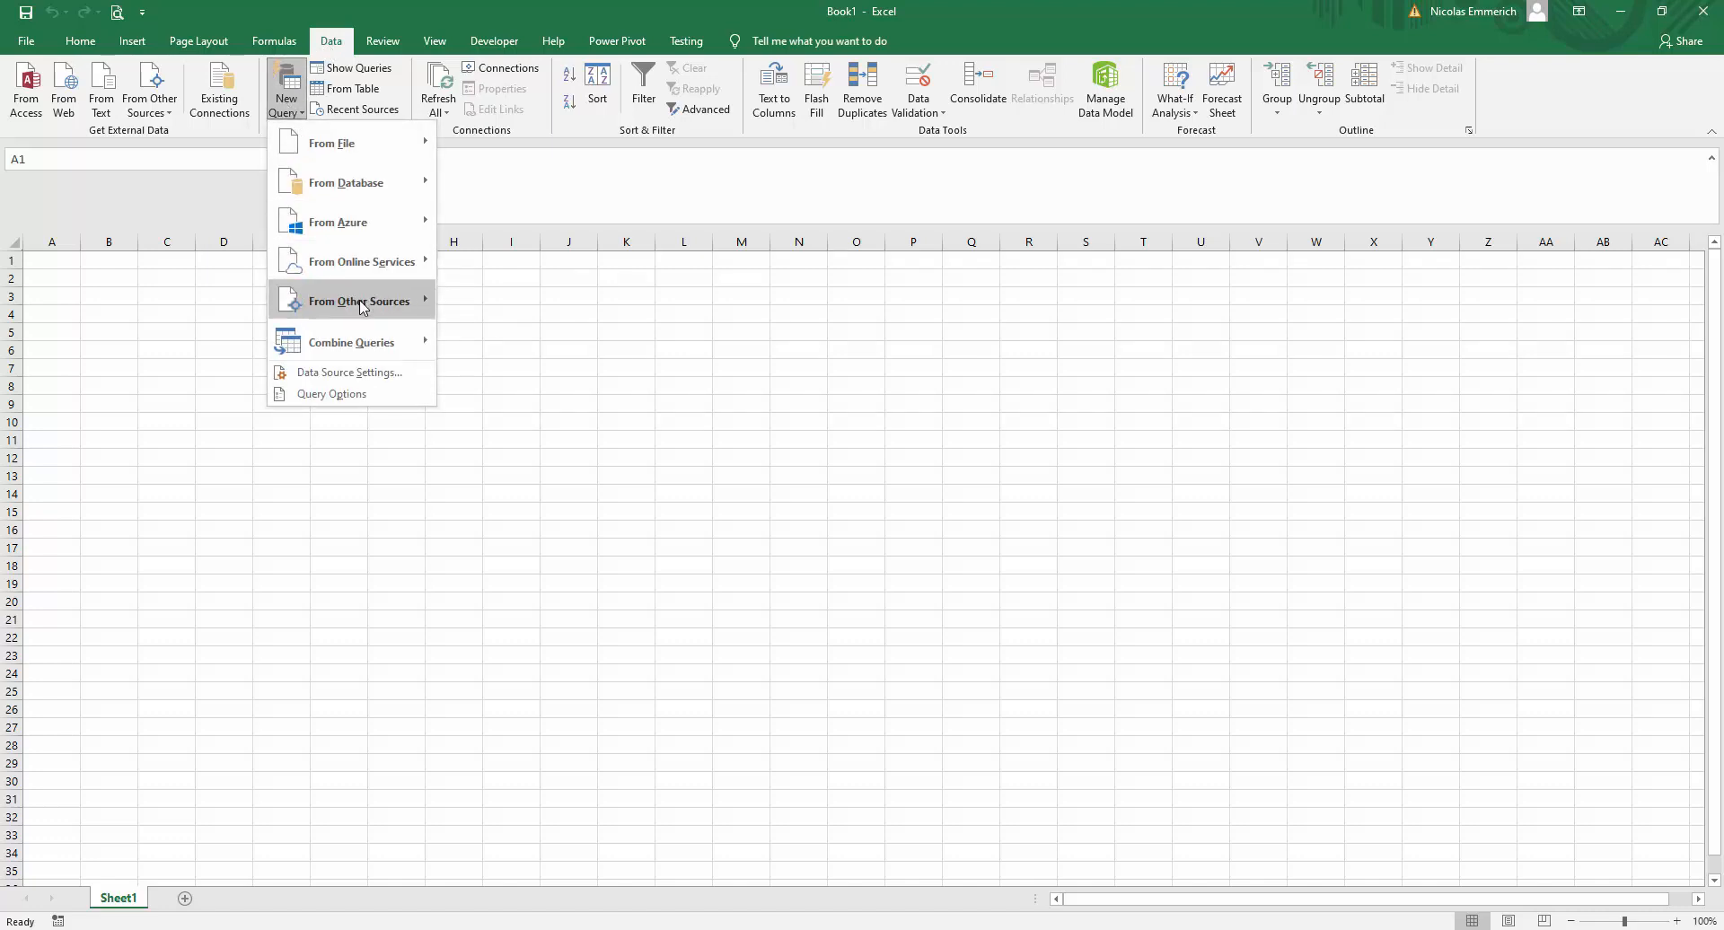
mouse_move(369, 303)
click(530, 388)
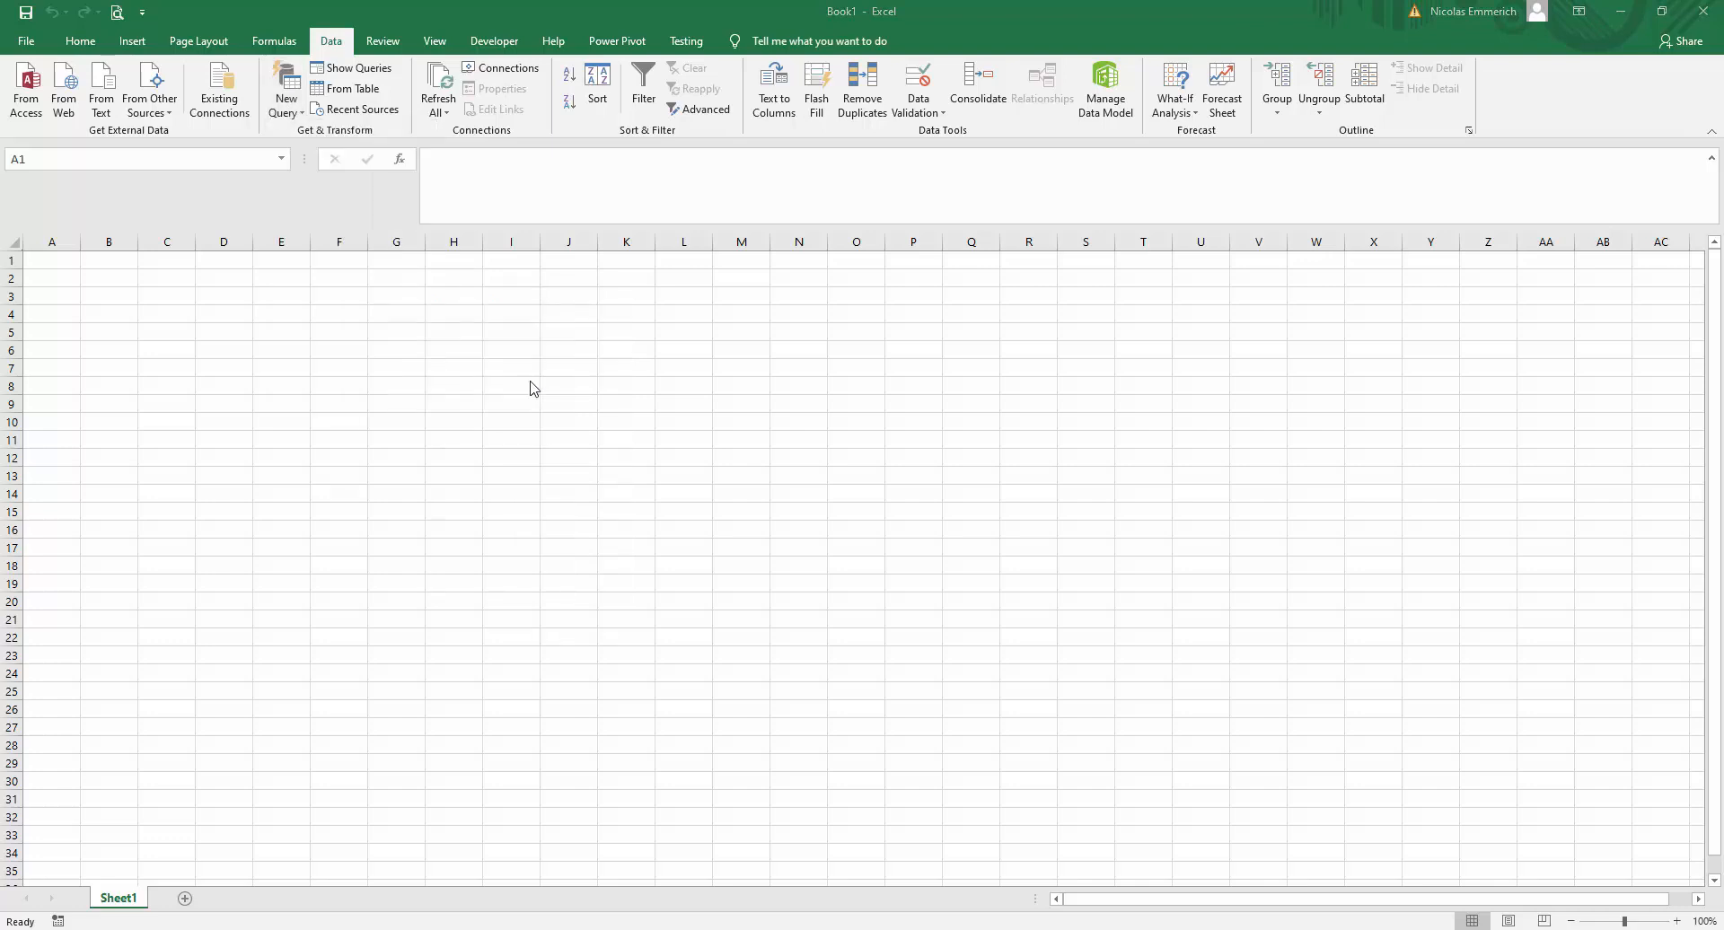
key(ctrl+v)
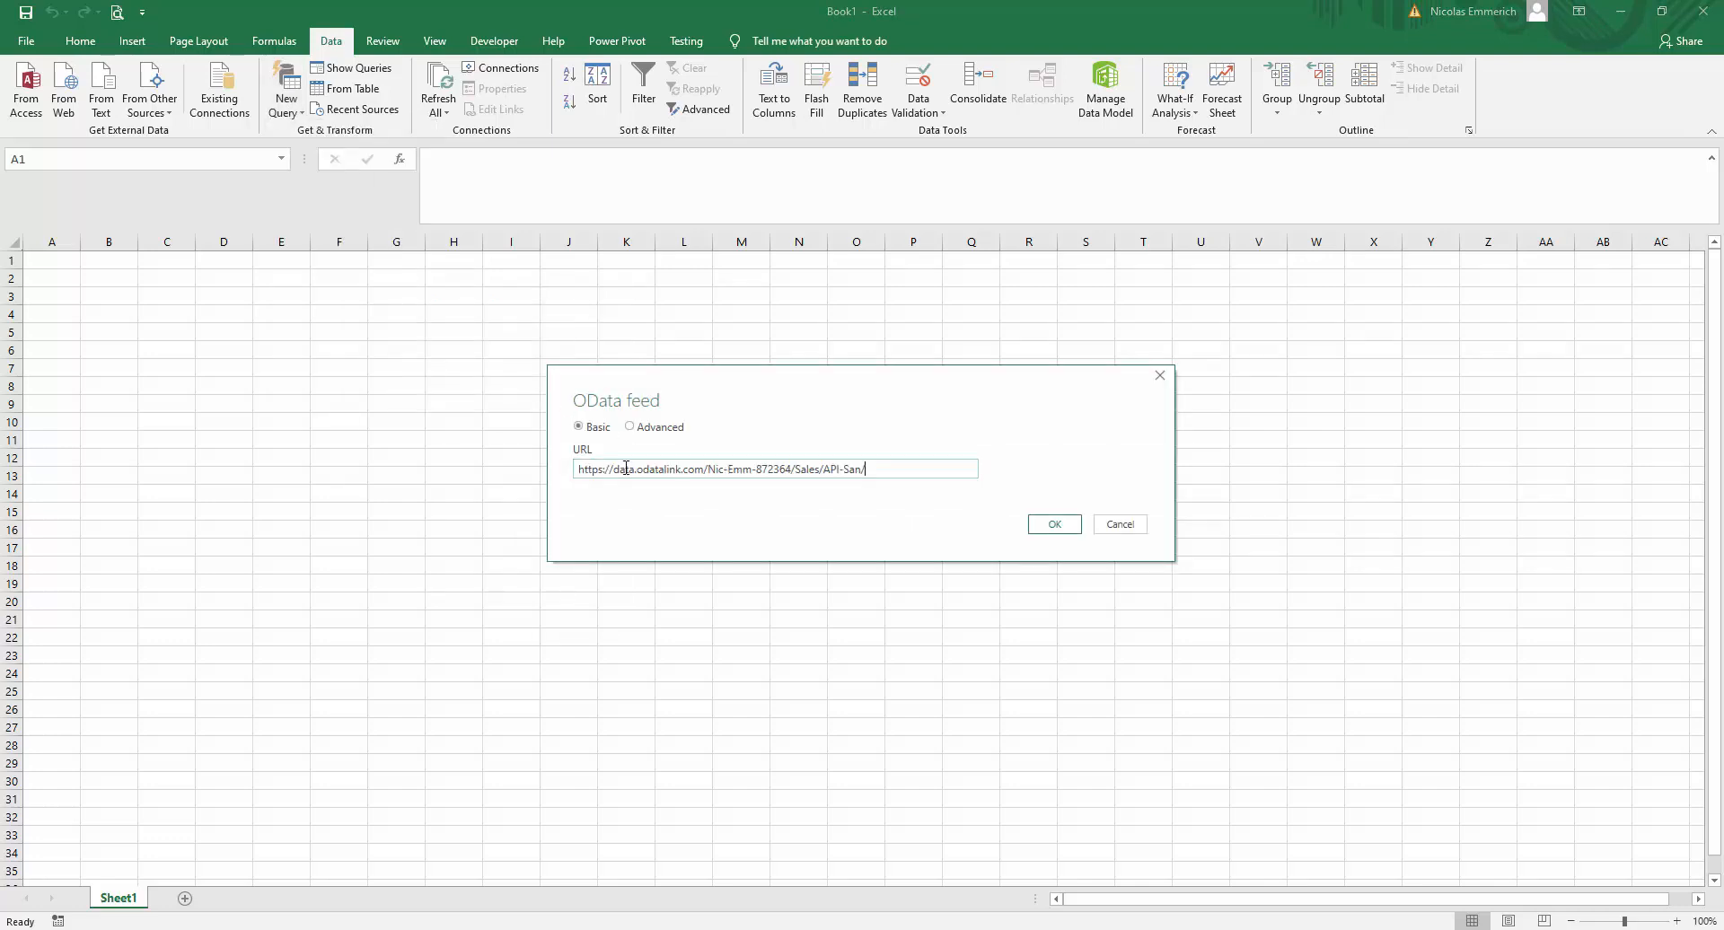
click(1050, 529)
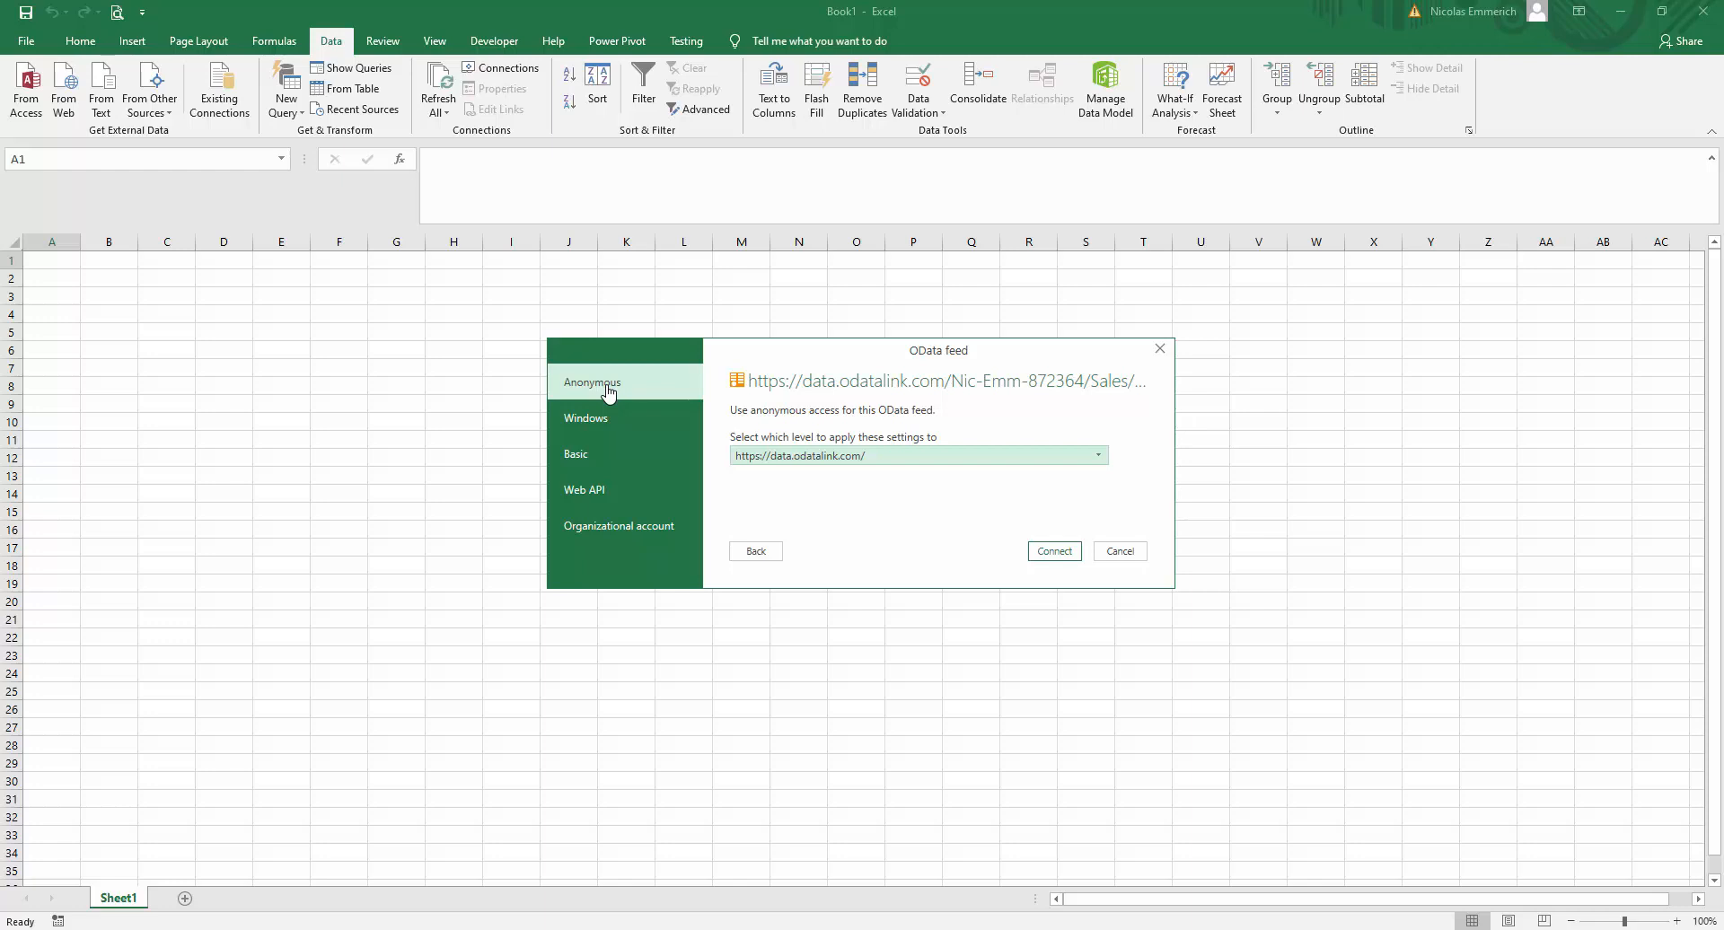
click(1048, 552)
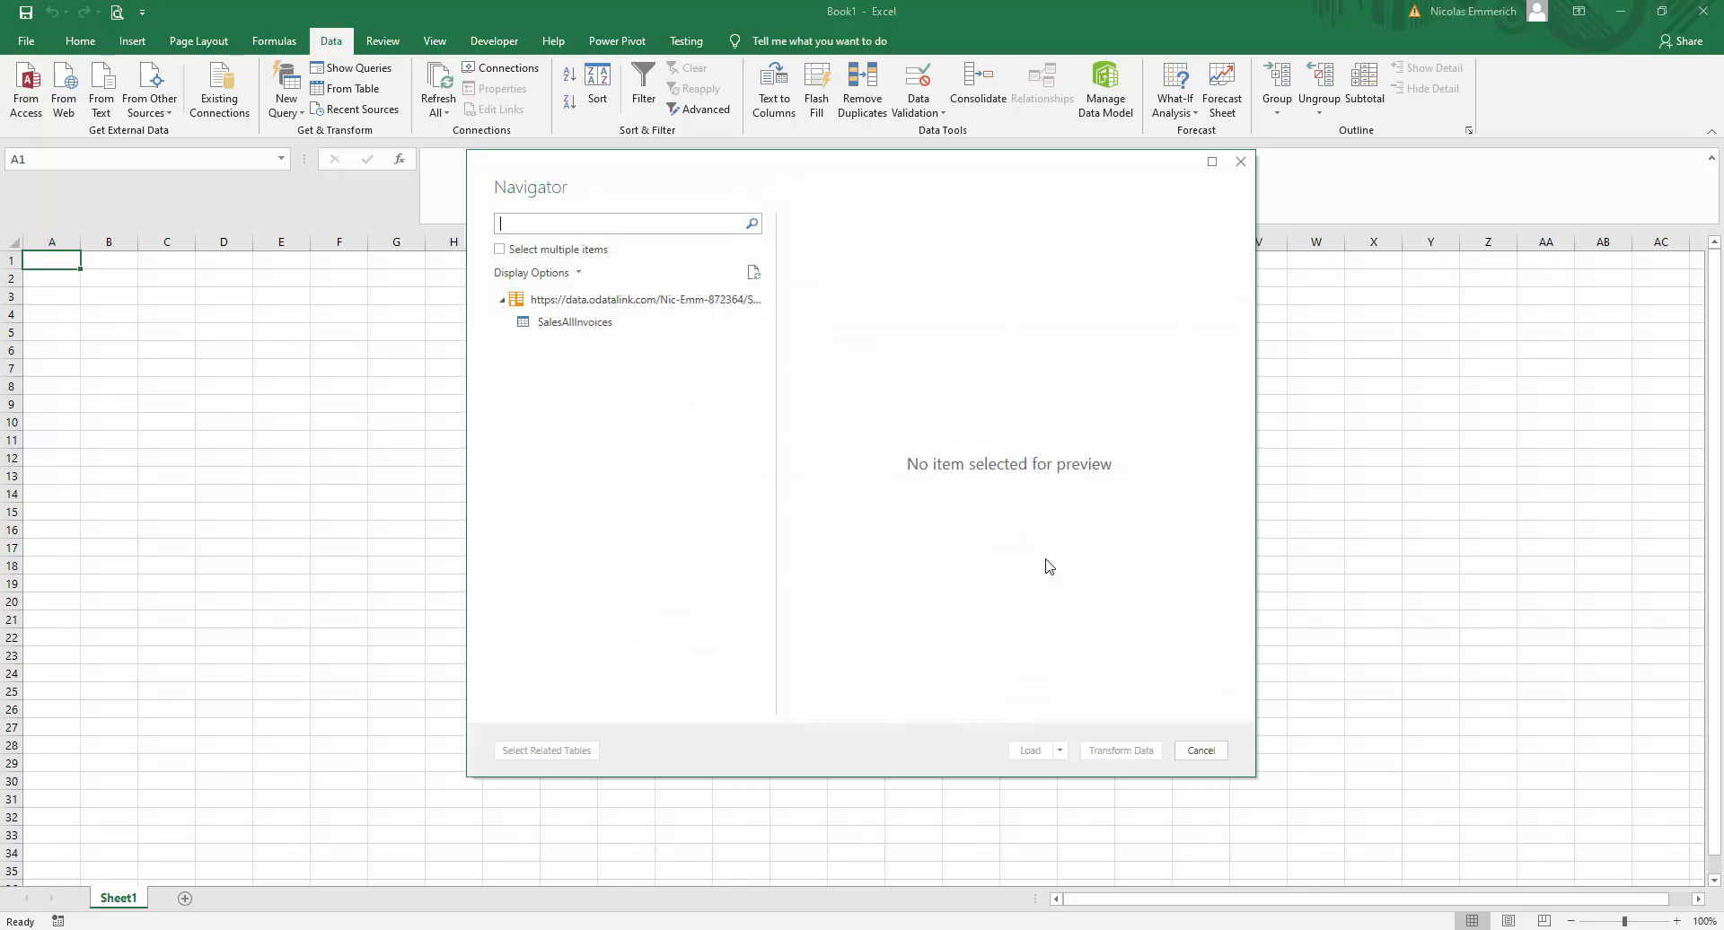
click(620, 322)
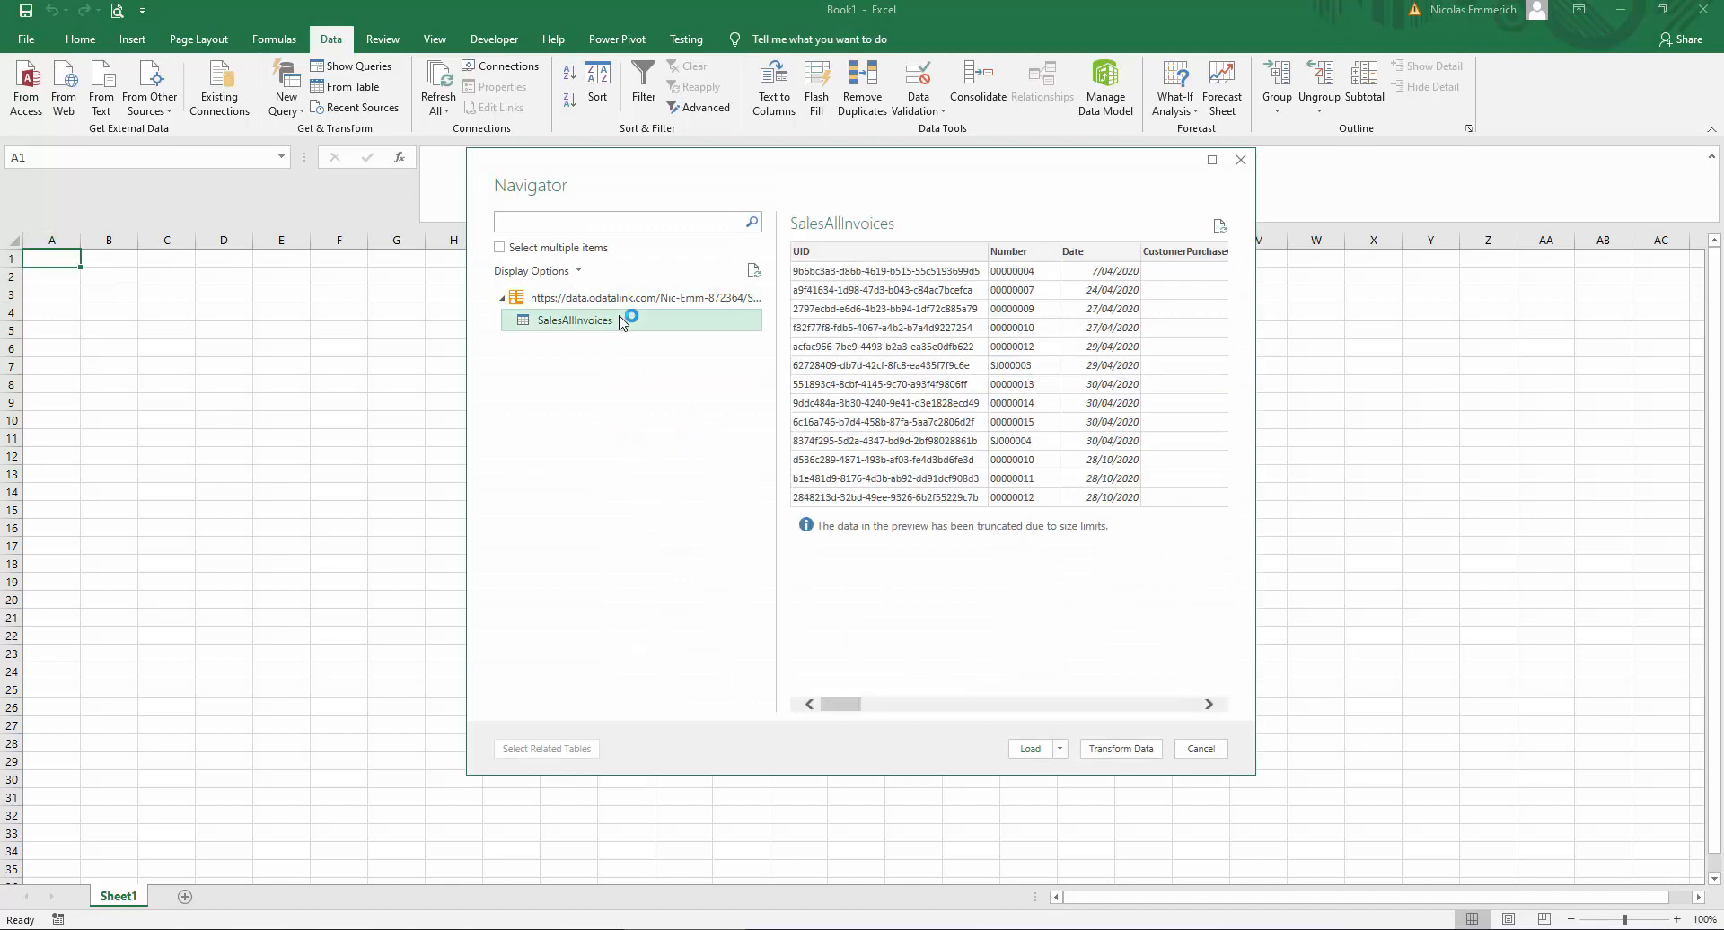
click(1113, 750)
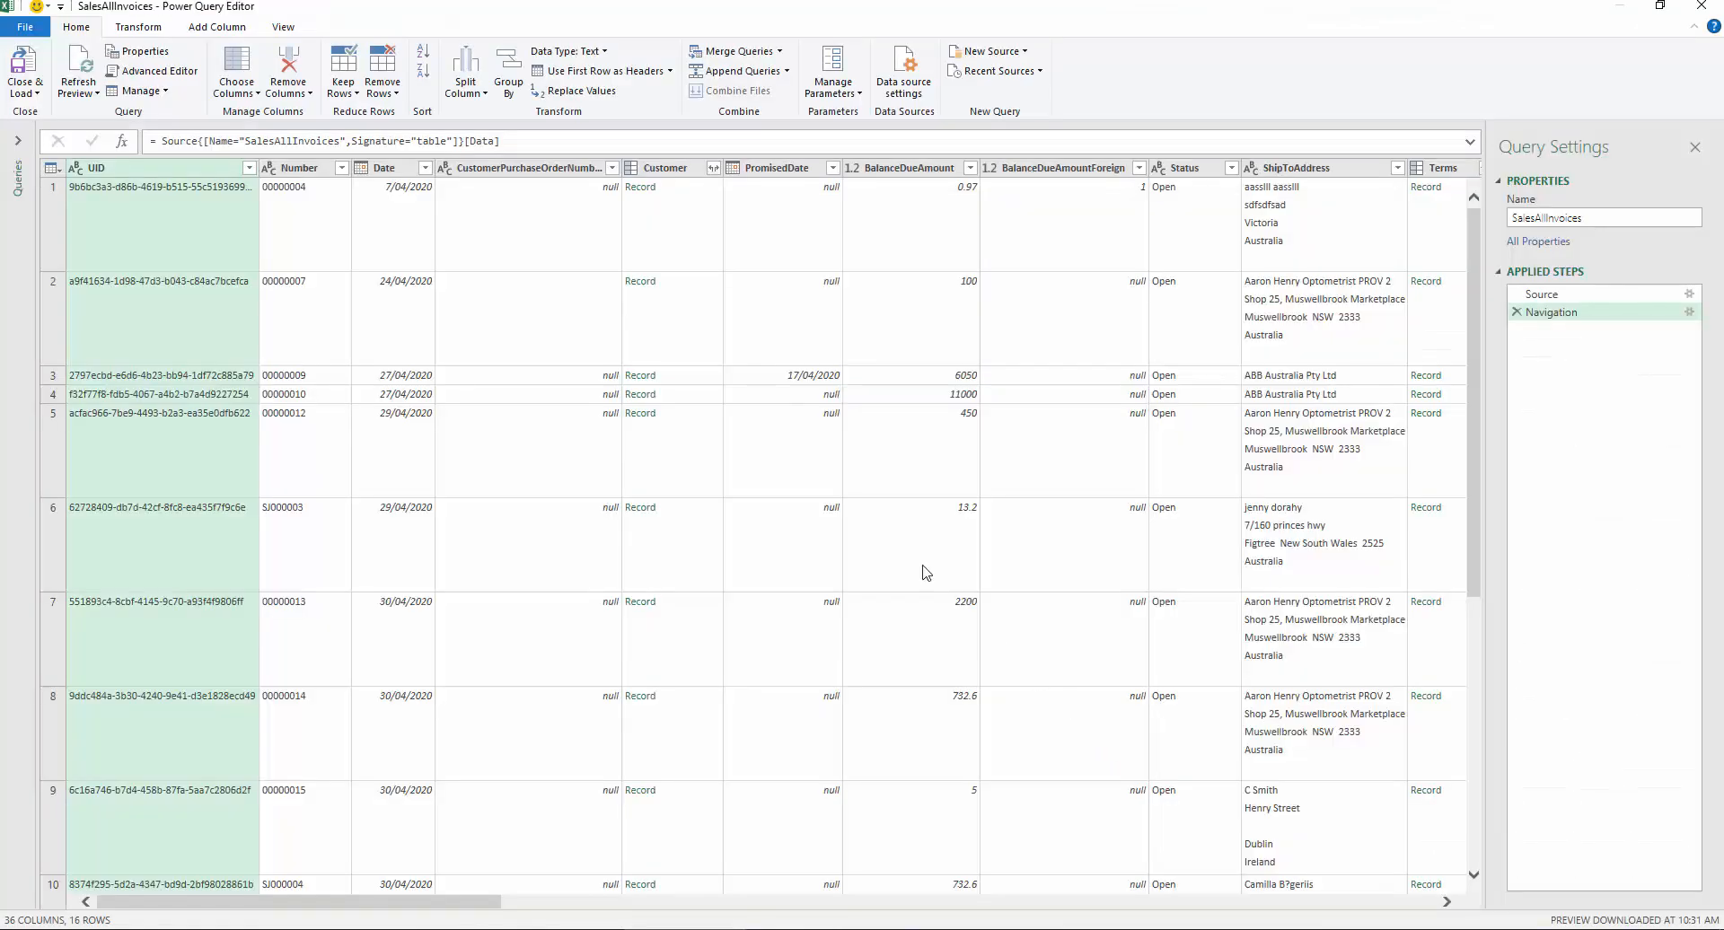
Step: Expand the Customer column to keep only Name, dropping UID and DisplayID
click(713, 168)
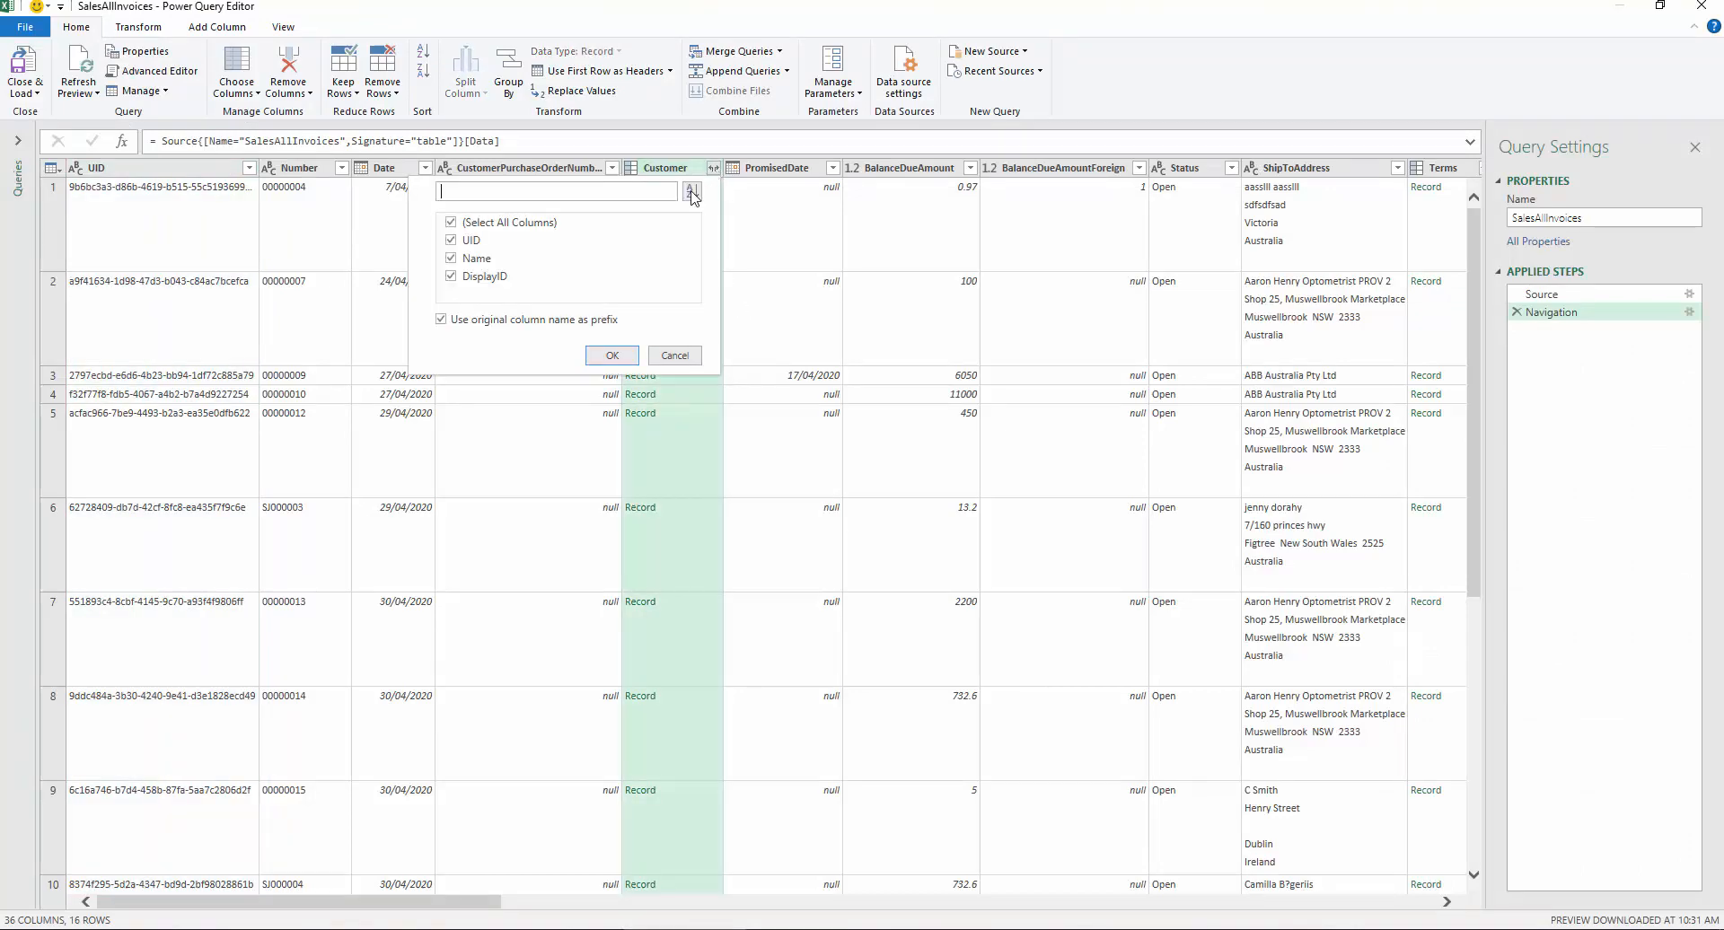
click(451, 240)
click(453, 277)
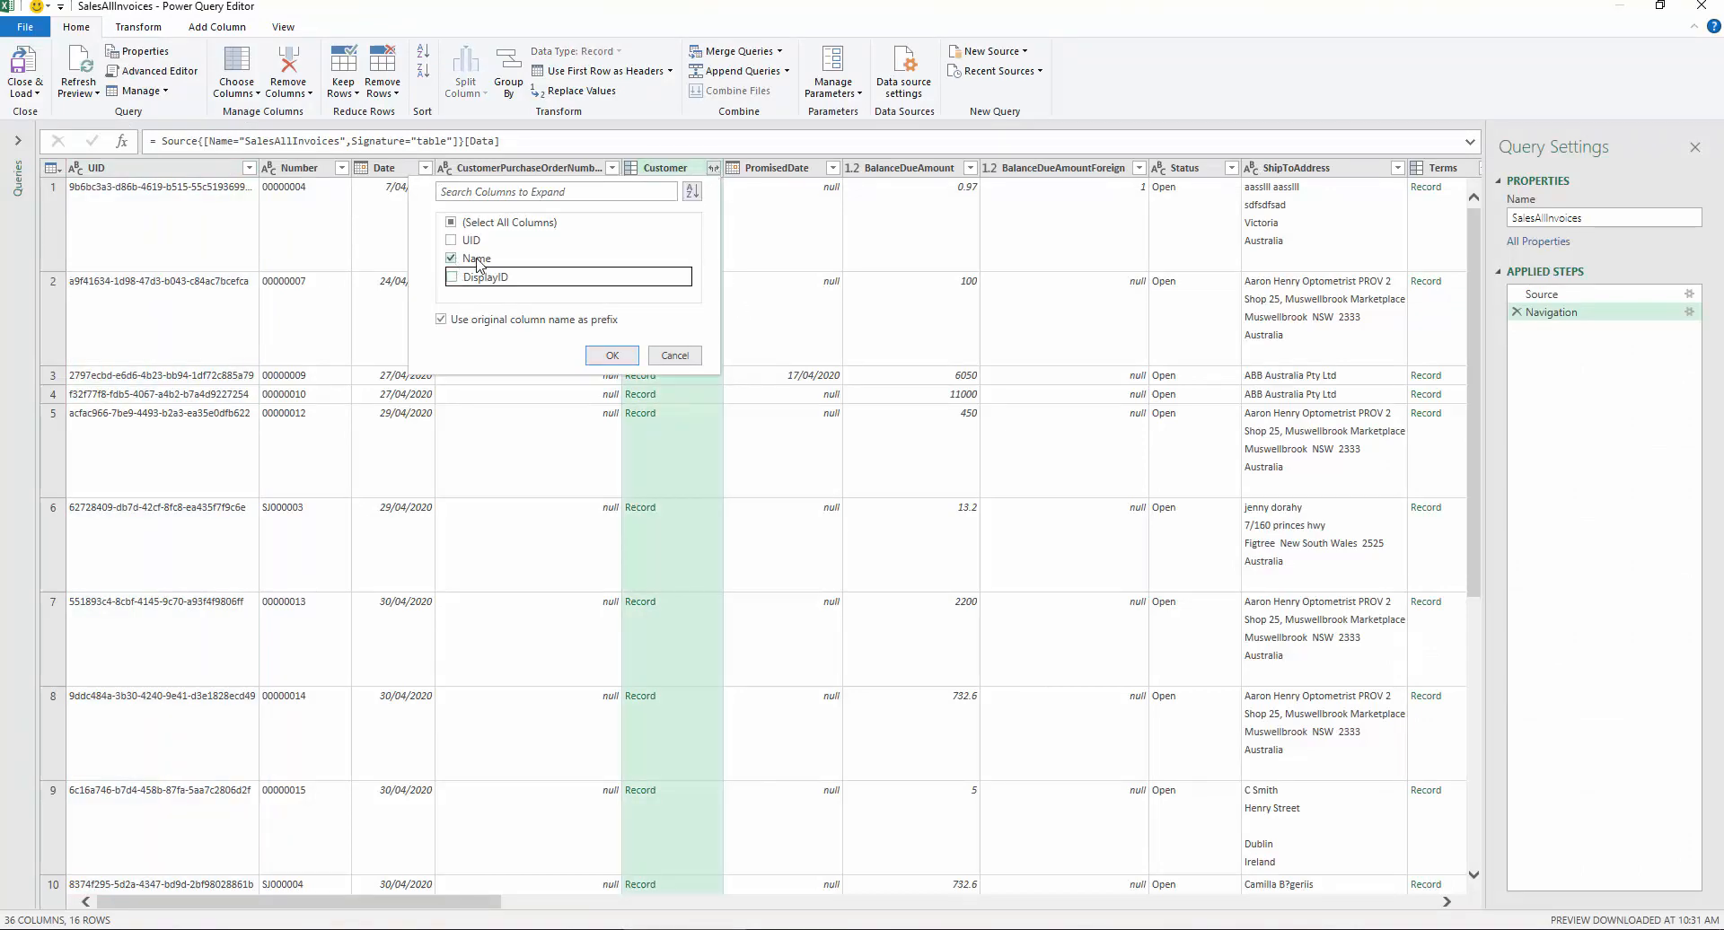
click(611, 356)
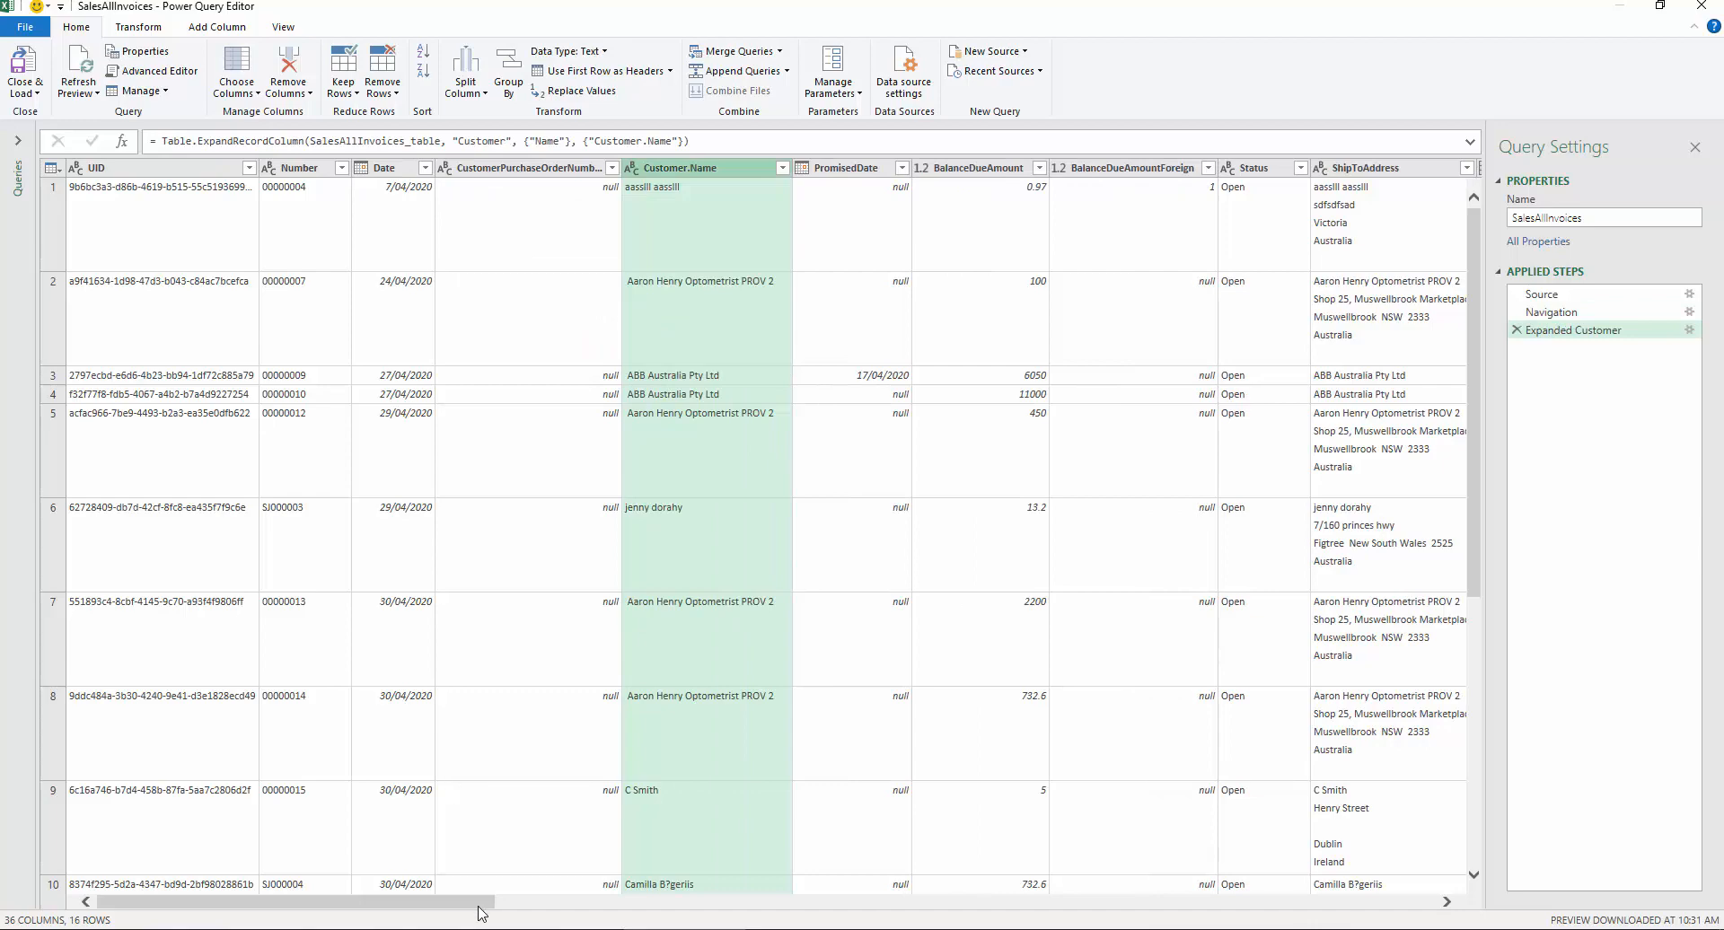
Step: Expand Salesperson to Name only, then Close & Load the query into the workbook
drag(480, 905, 1023, 923)
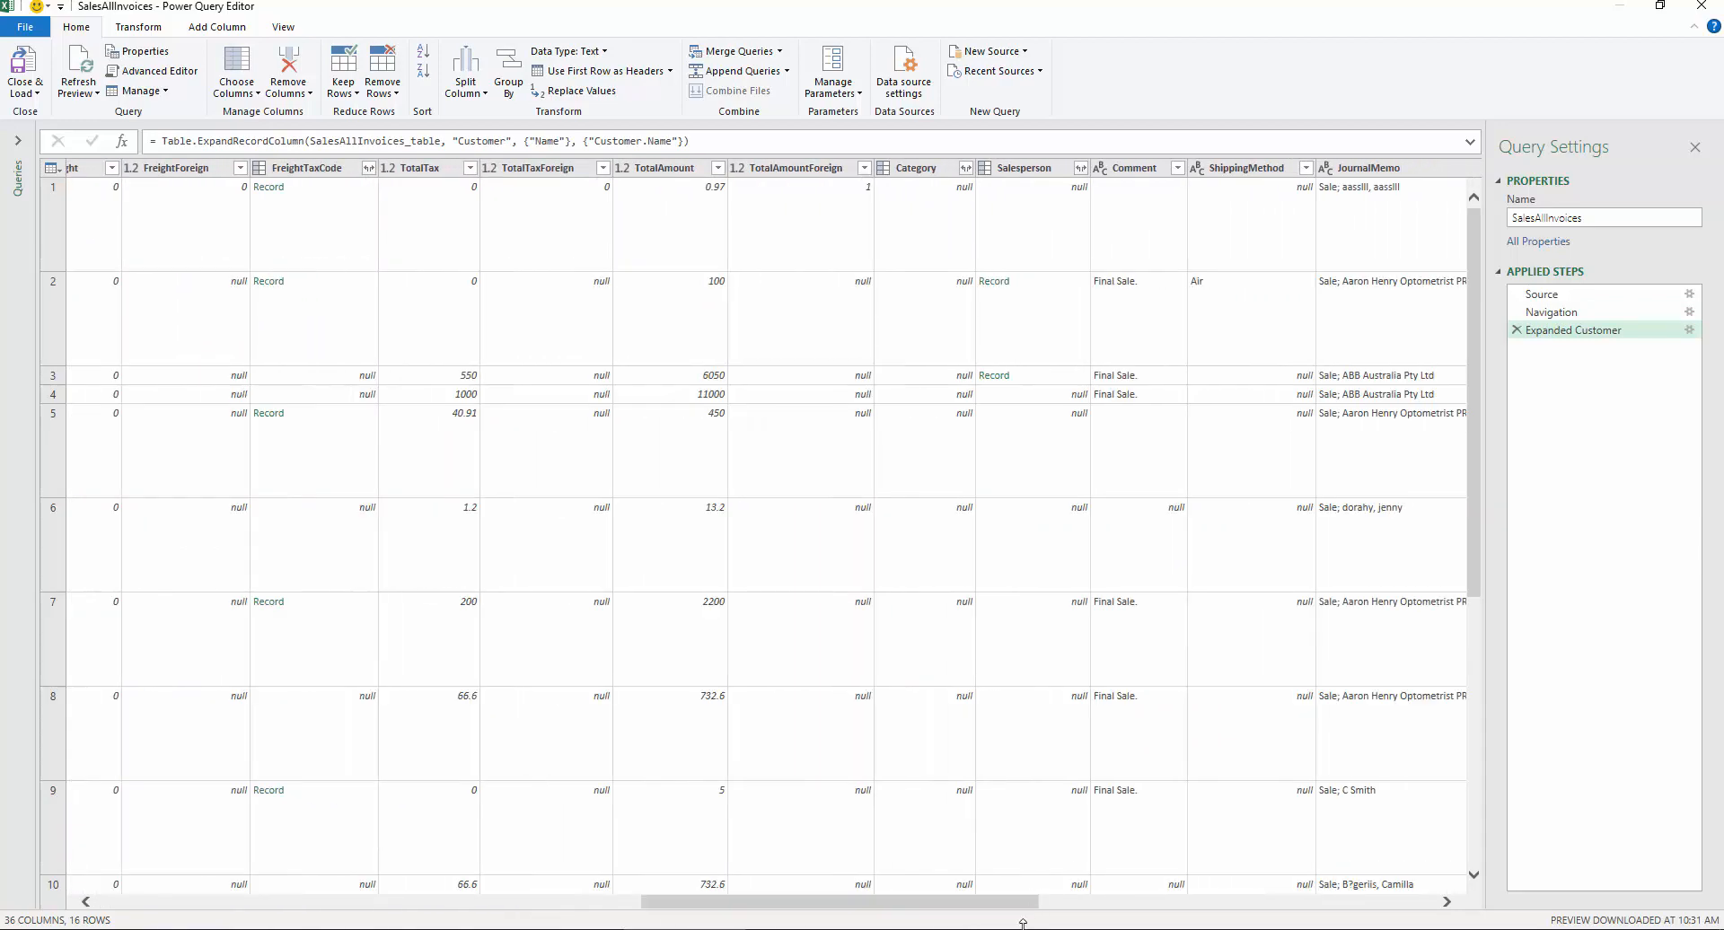
click(1080, 168)
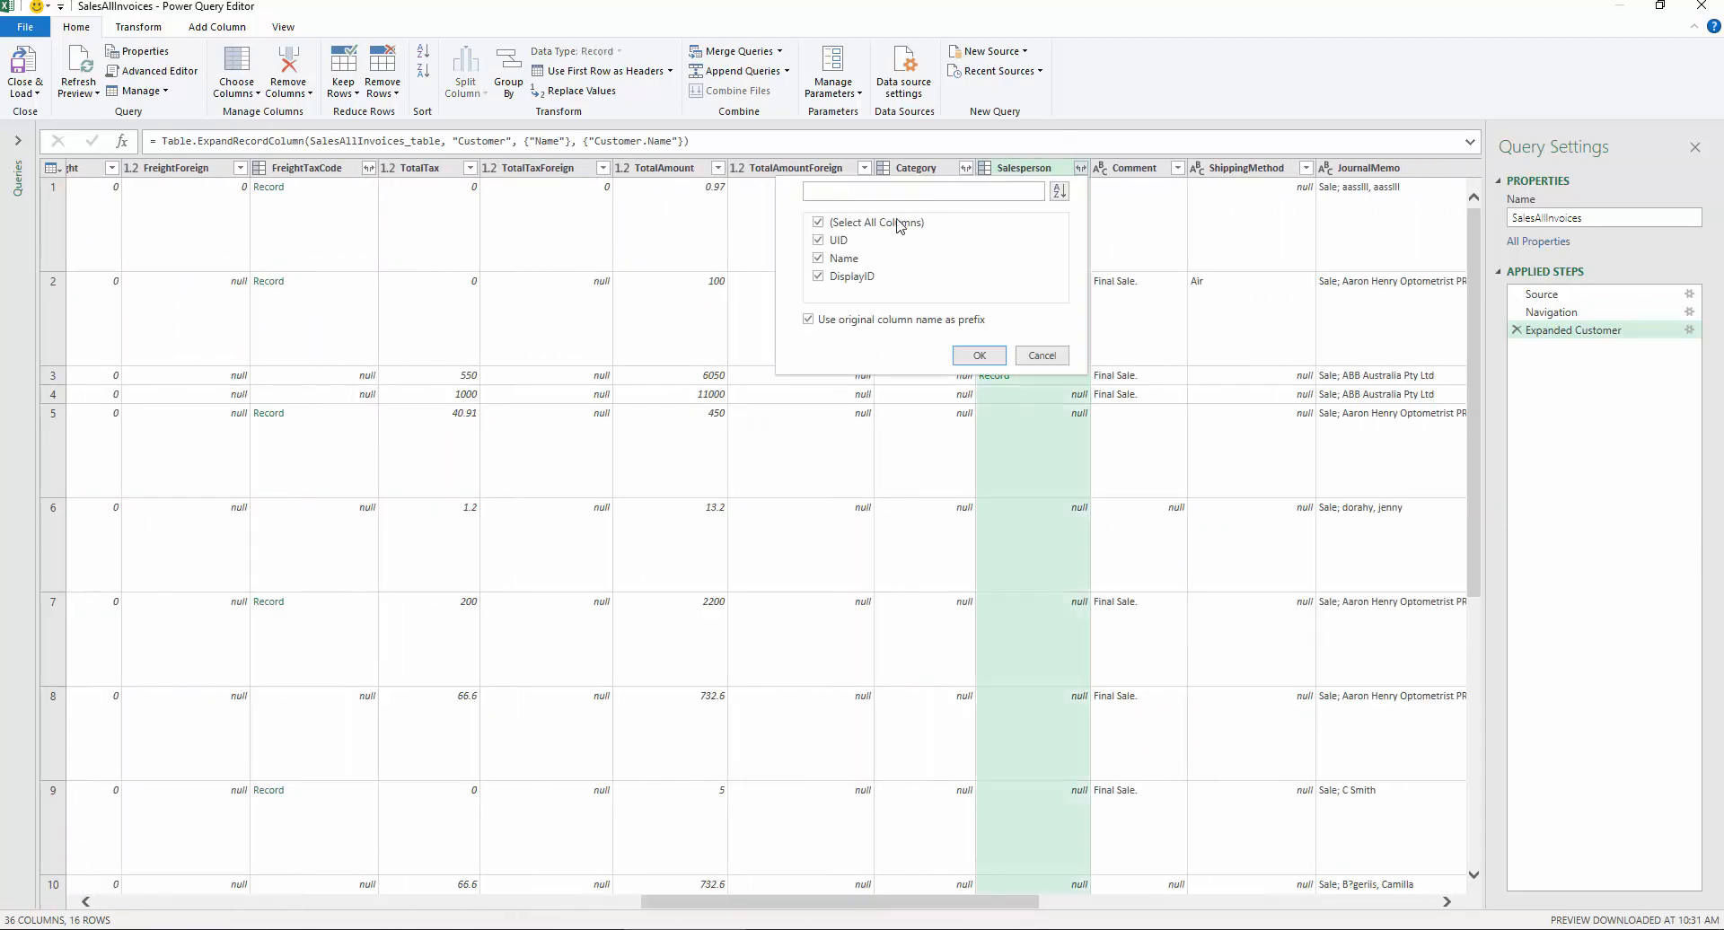
click(838, 244)
click(849, 276)
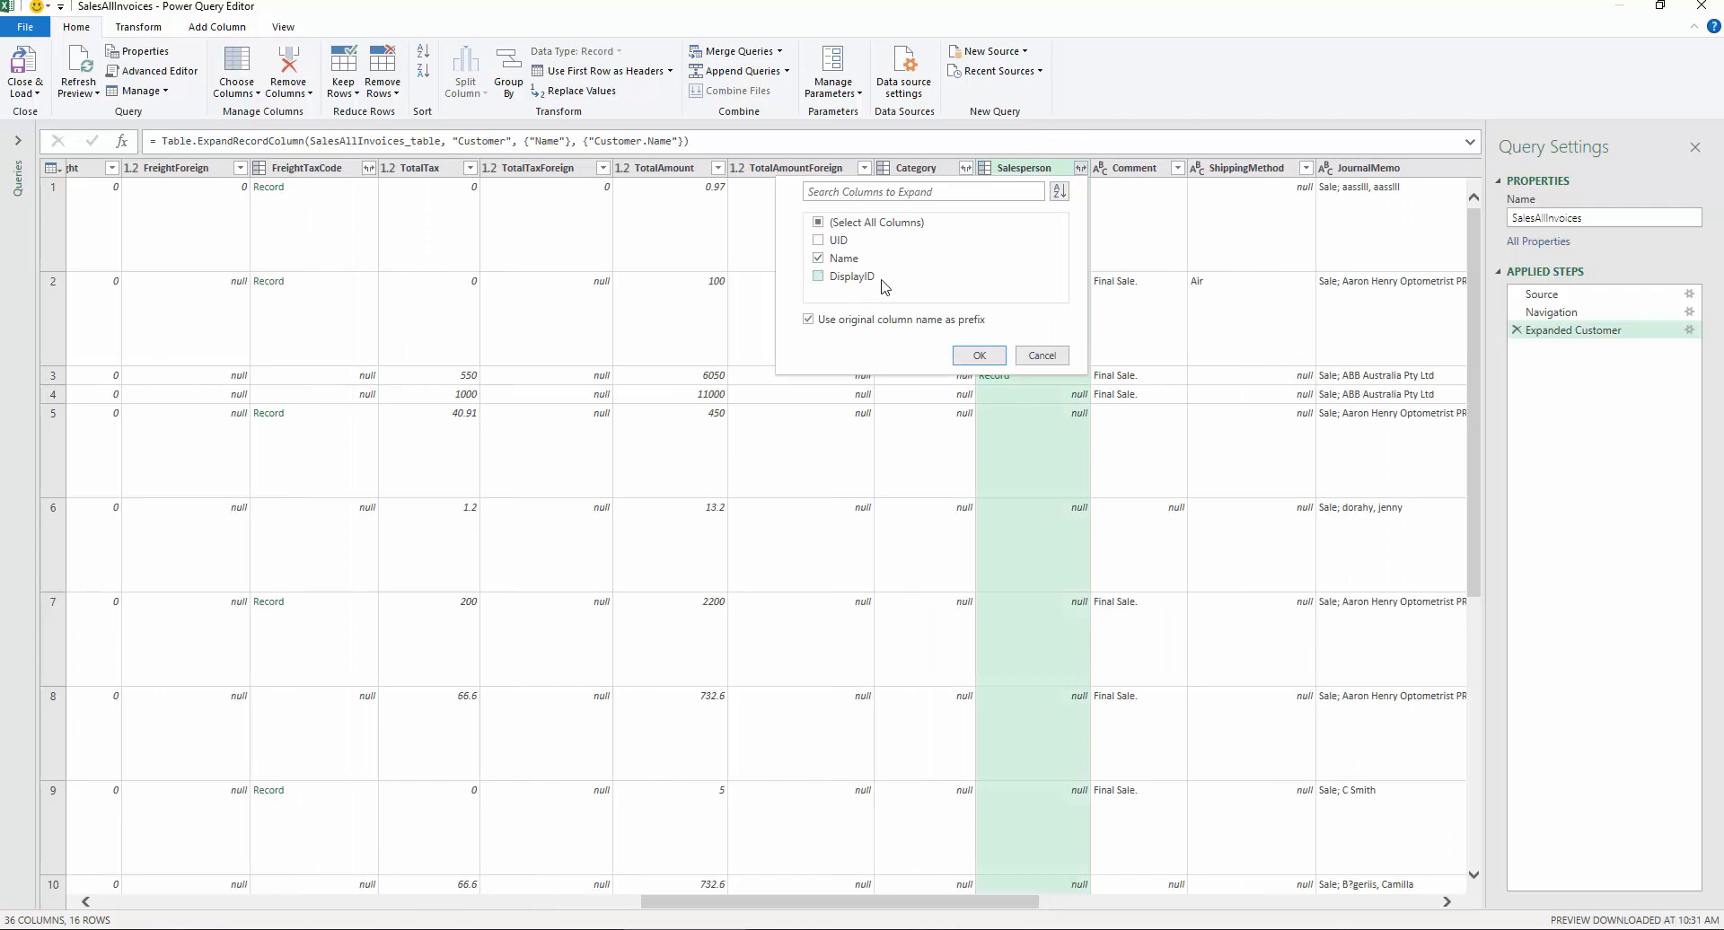
click(979, 356)
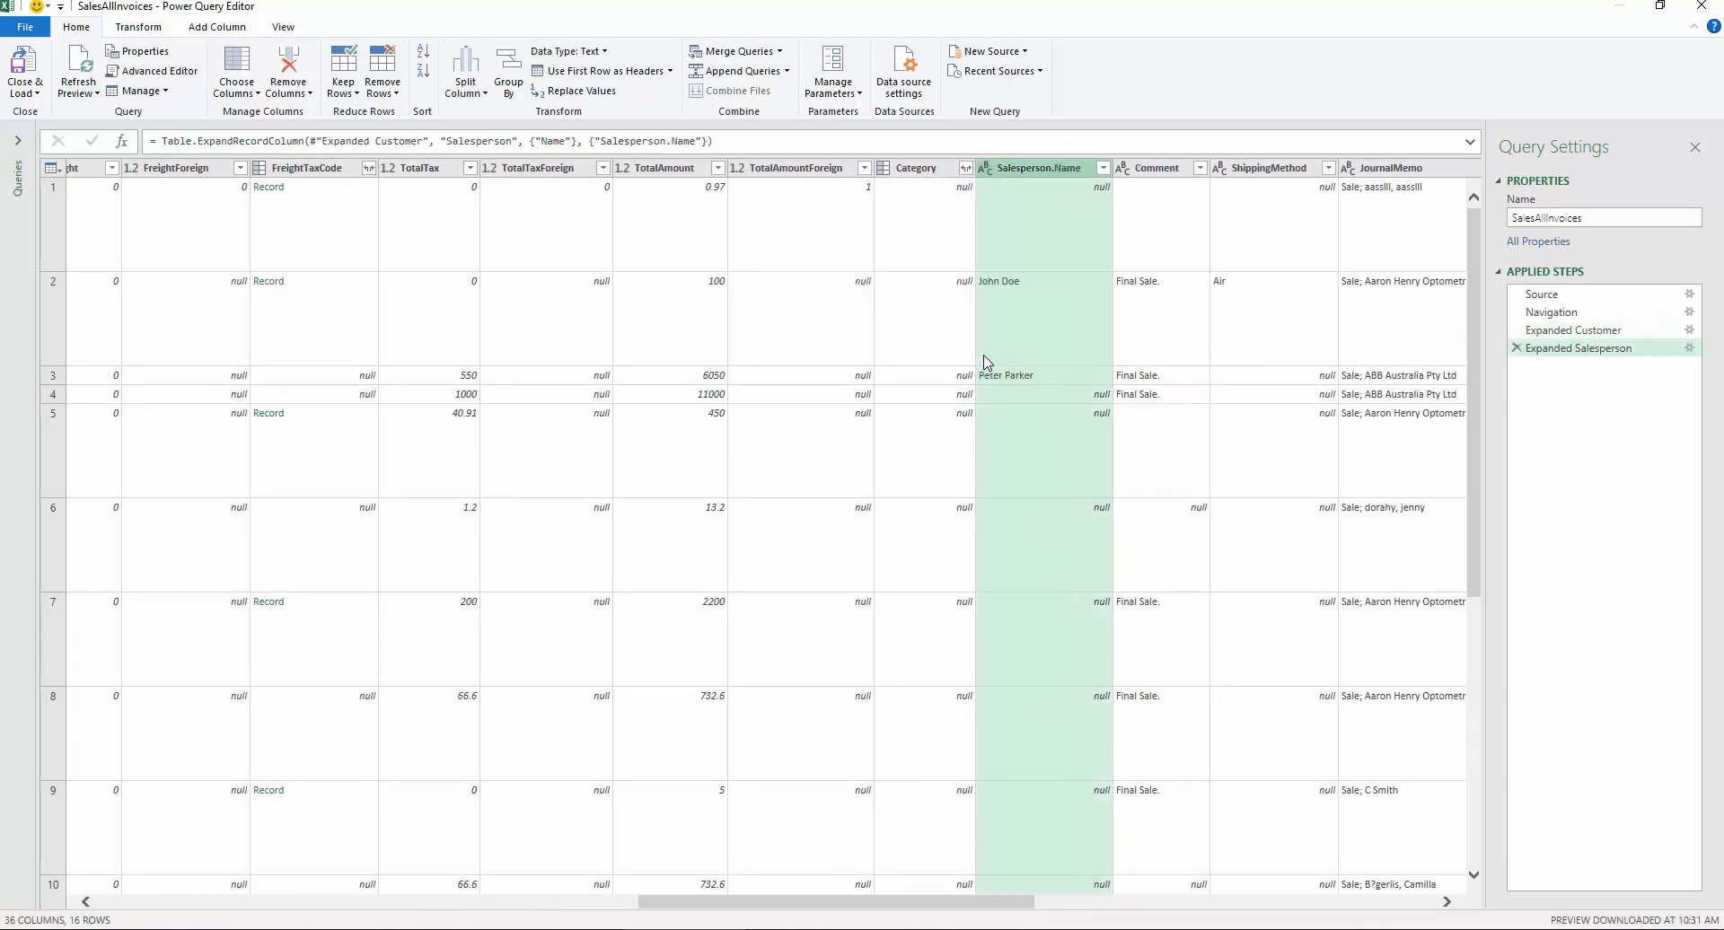
click(26, 61)
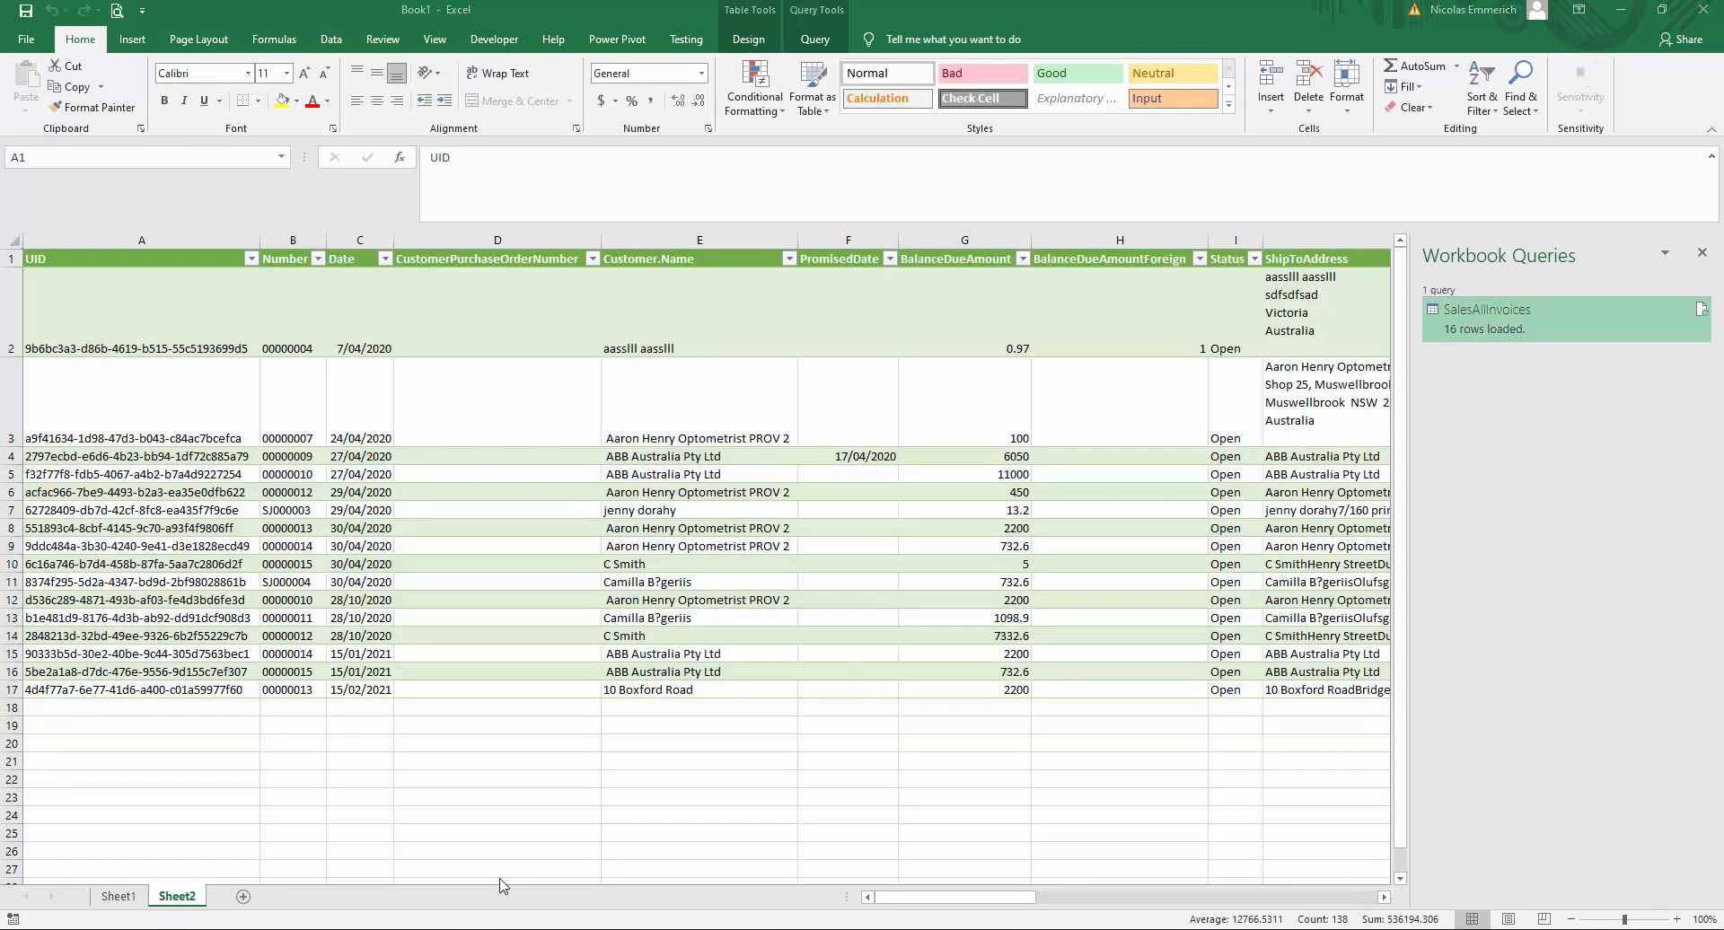
Step: Rename the Sheet2 tab to 'Datasource' and the Sheet1 tab to 'Dashboard'
double_click(179, 897)
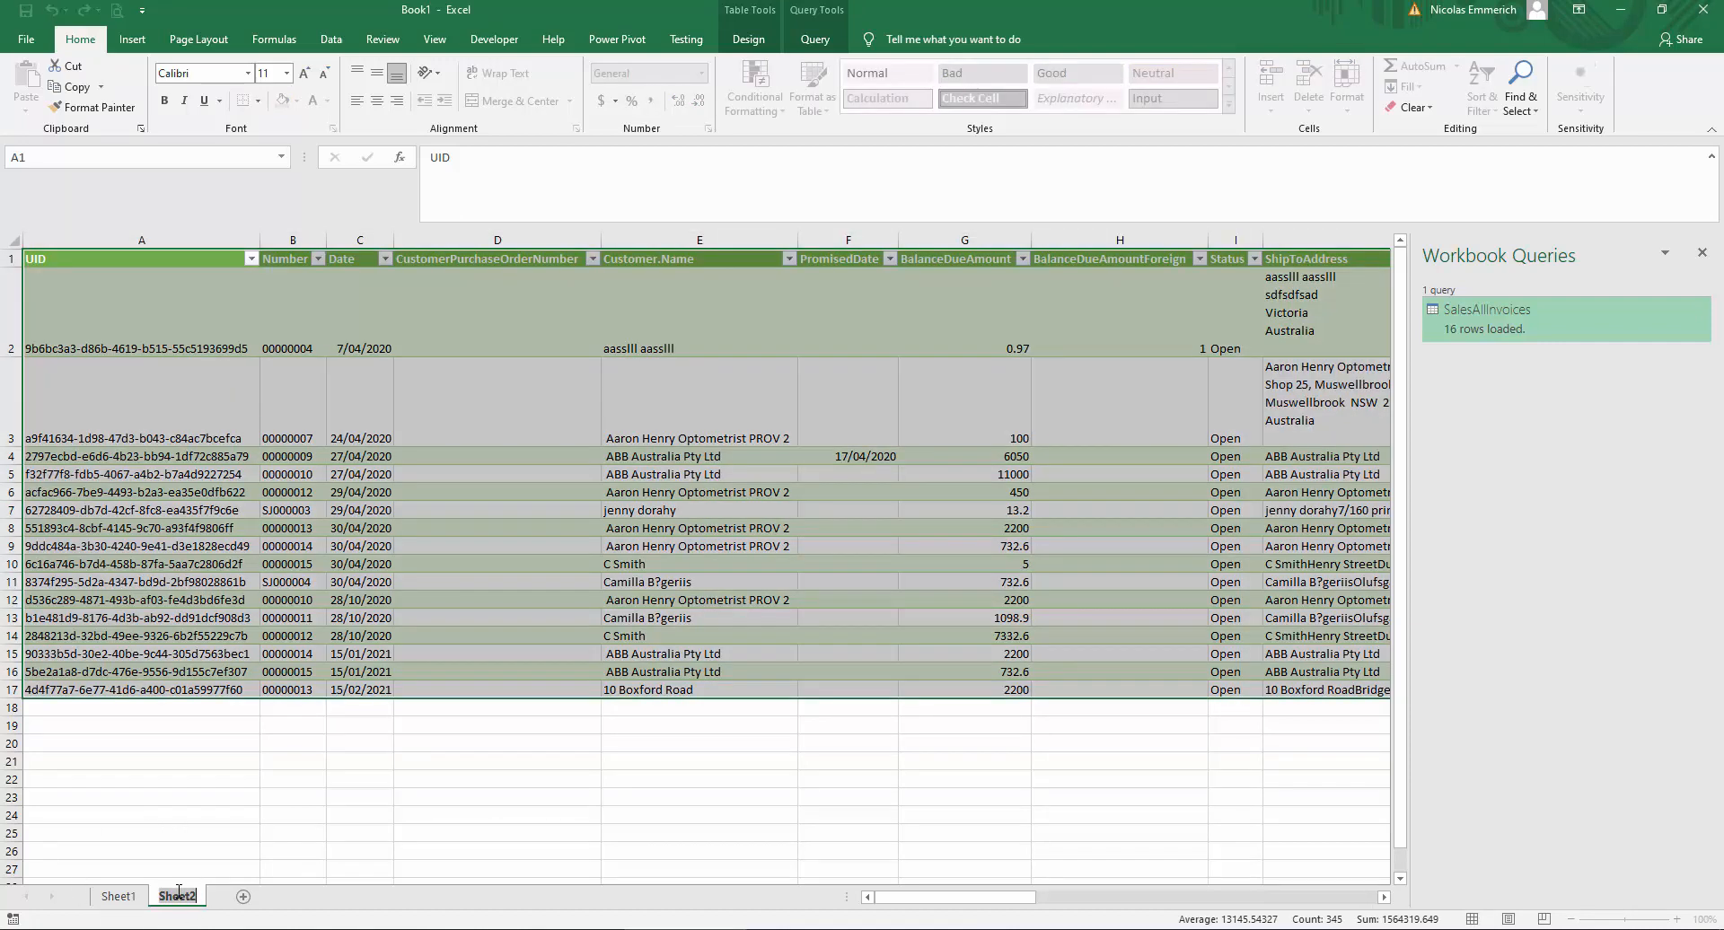
text(Datasource)
key(Return)
click(119, 897)
double_click(123, 895)
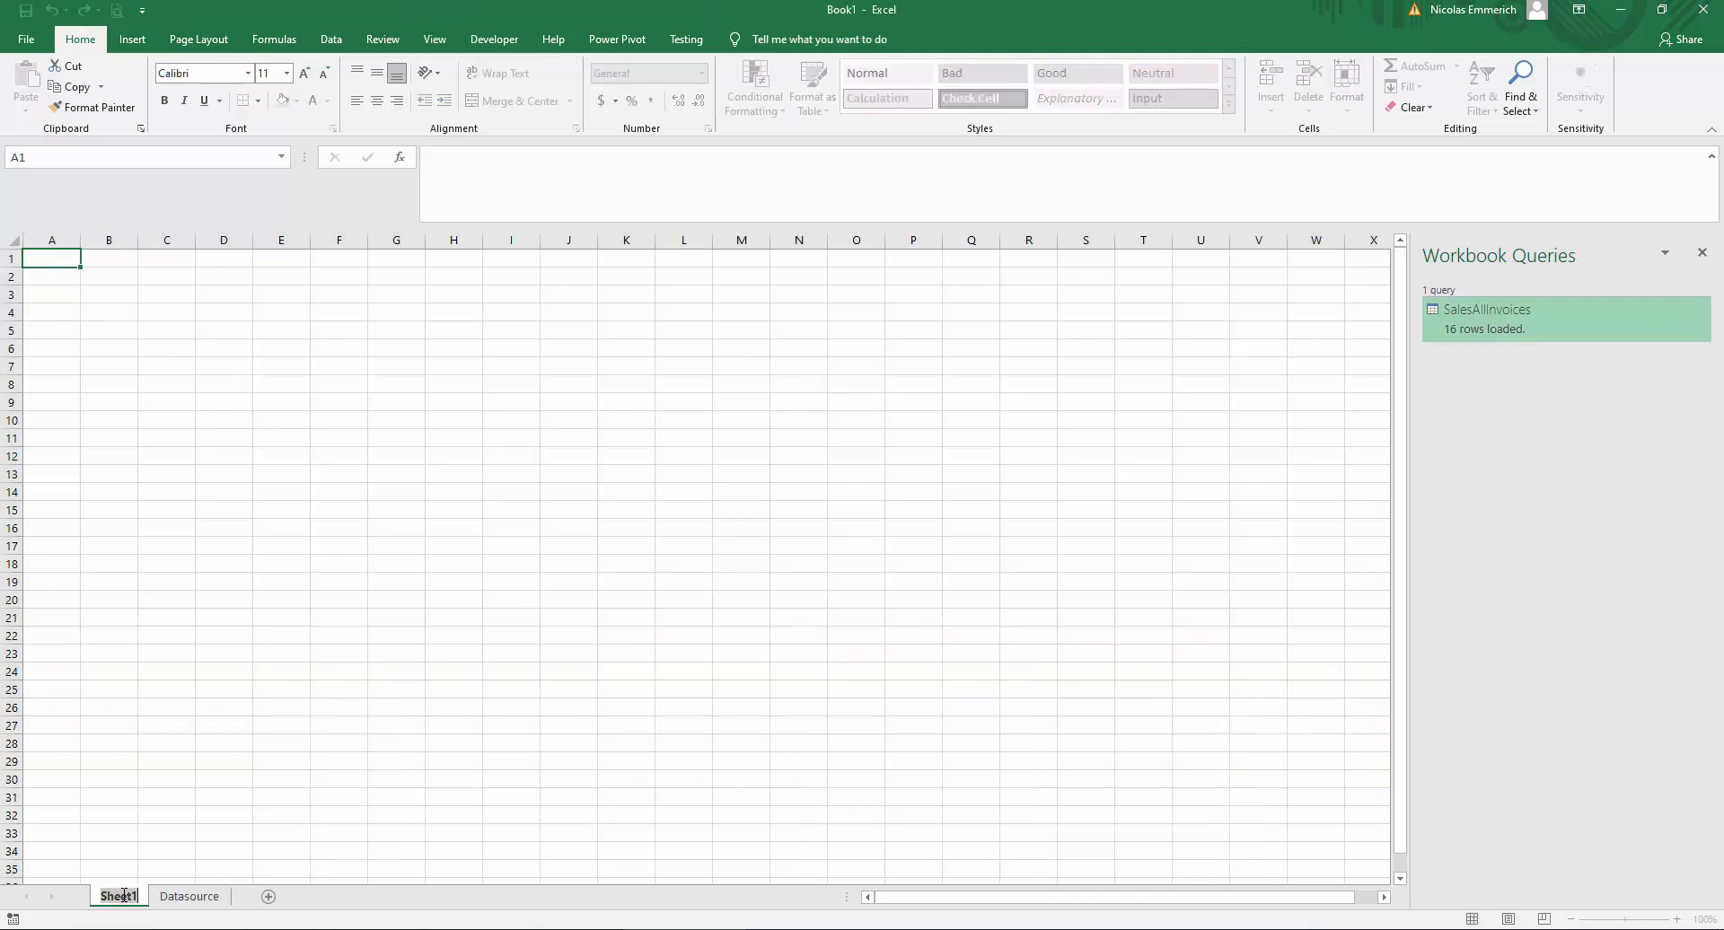
text(Dashboard)
key(Return)
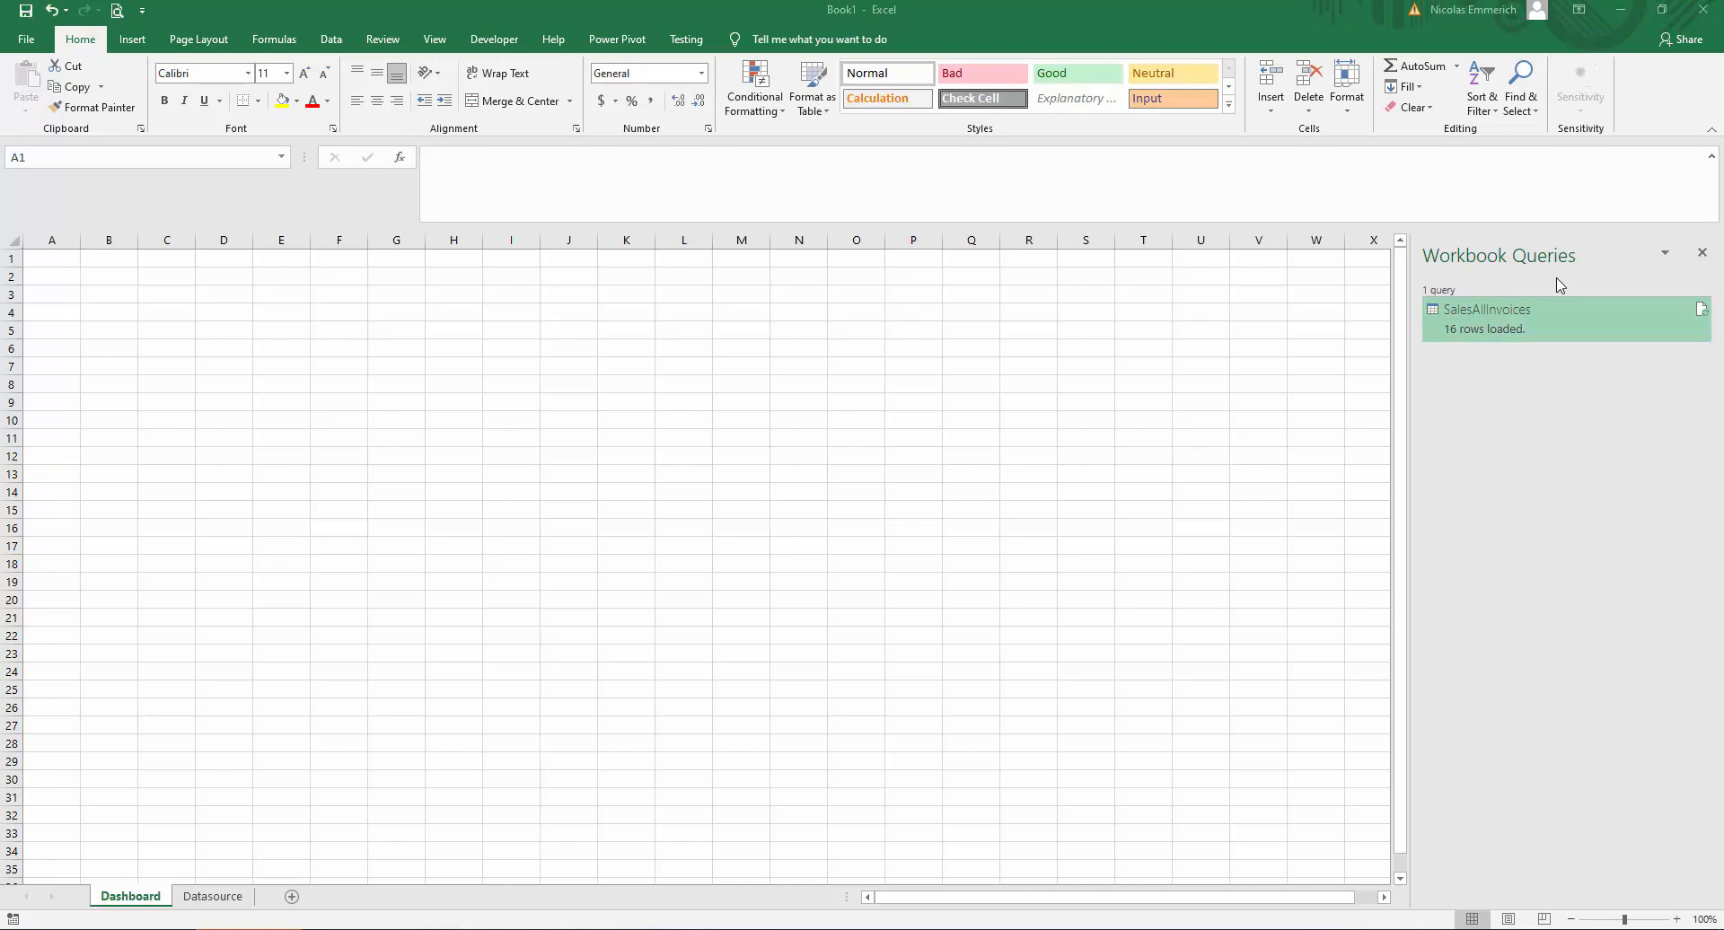
Step: Reload SalesAllInvoices with 'Add this data to the Data Model' ticked, then go to Dashboard
right_click(1552, 324)
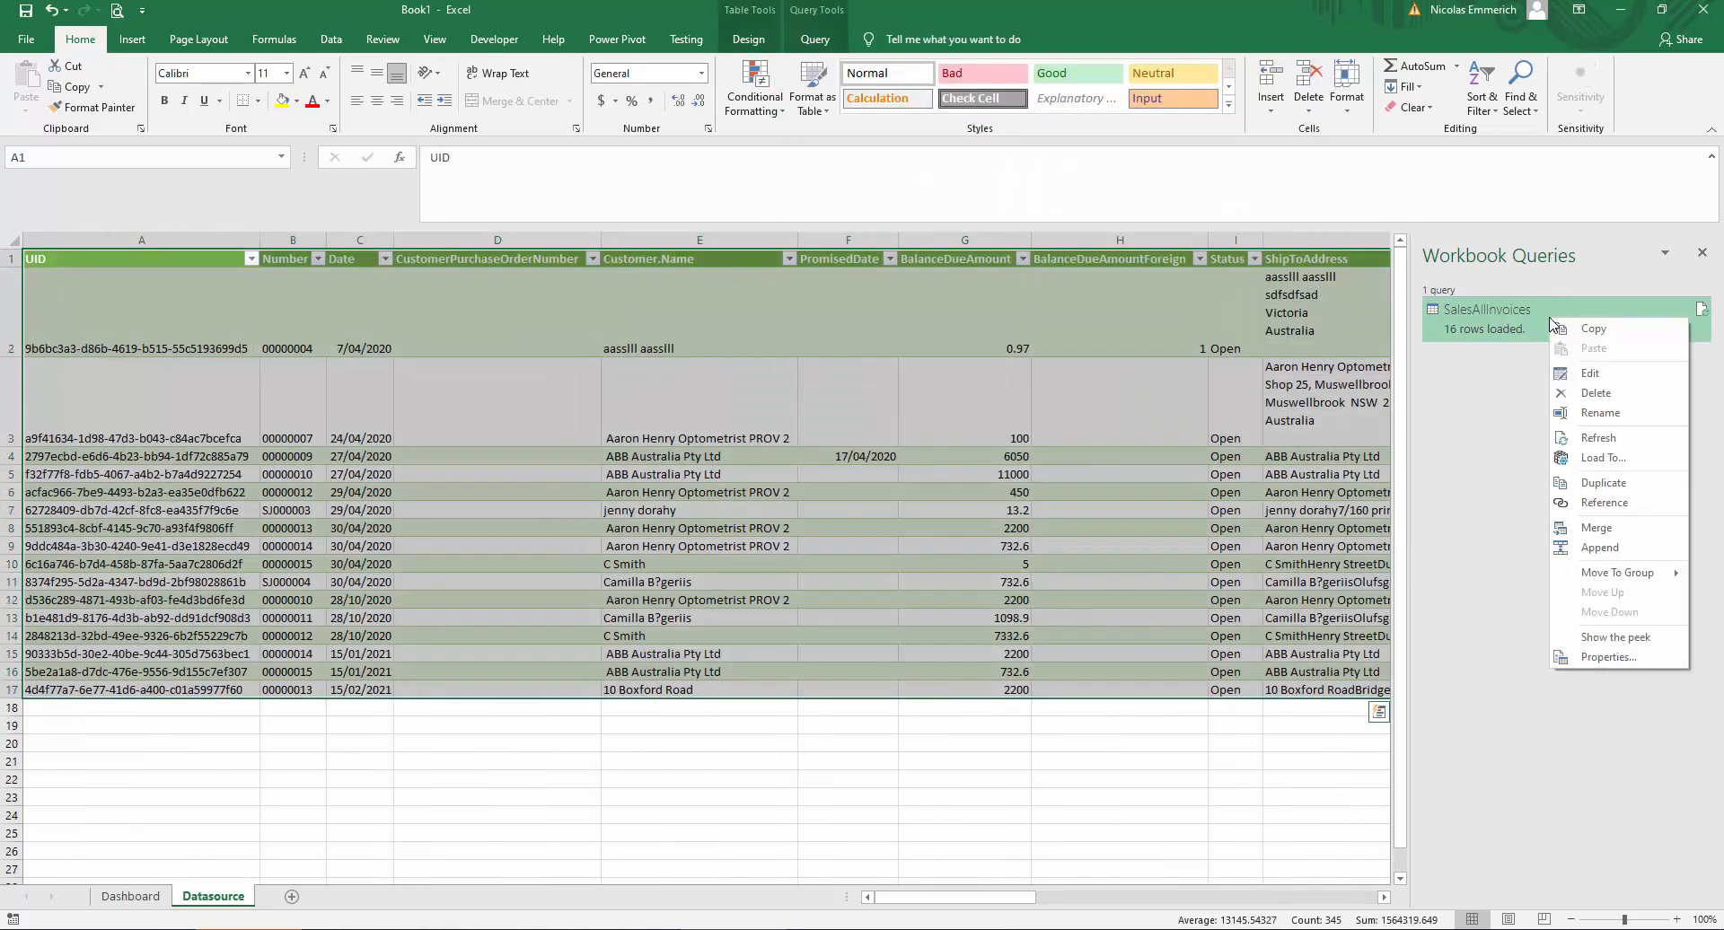
click(1620, 465)
click(731, 549)
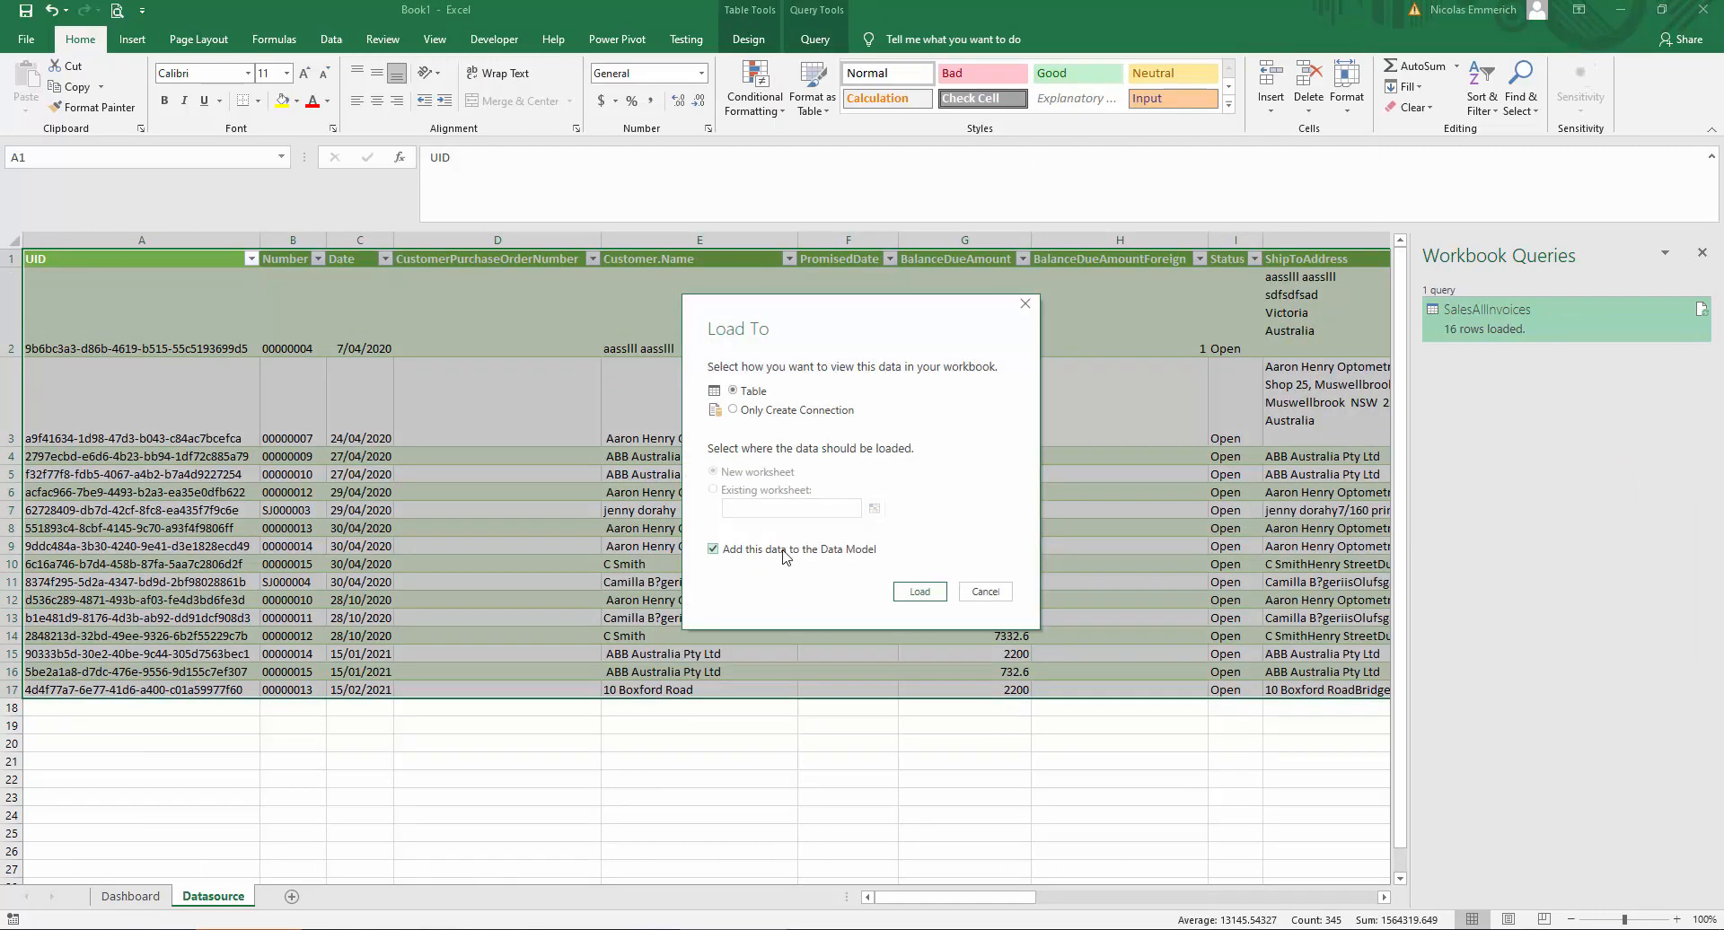
click(922, 591)
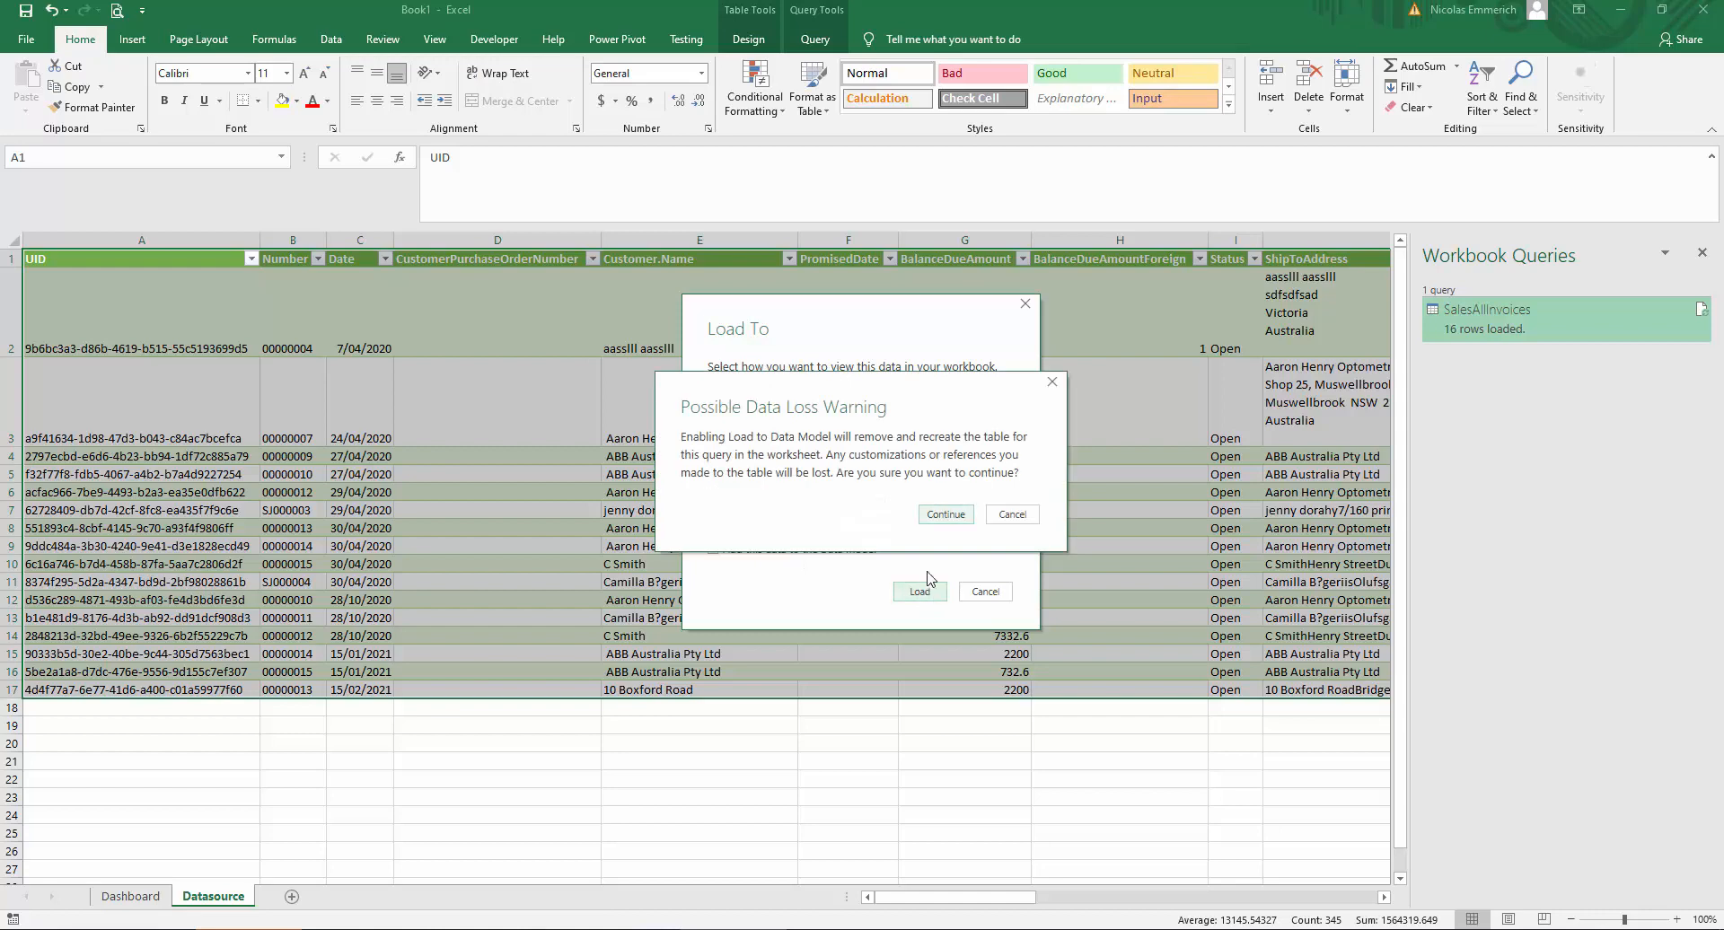
click(944, 515)
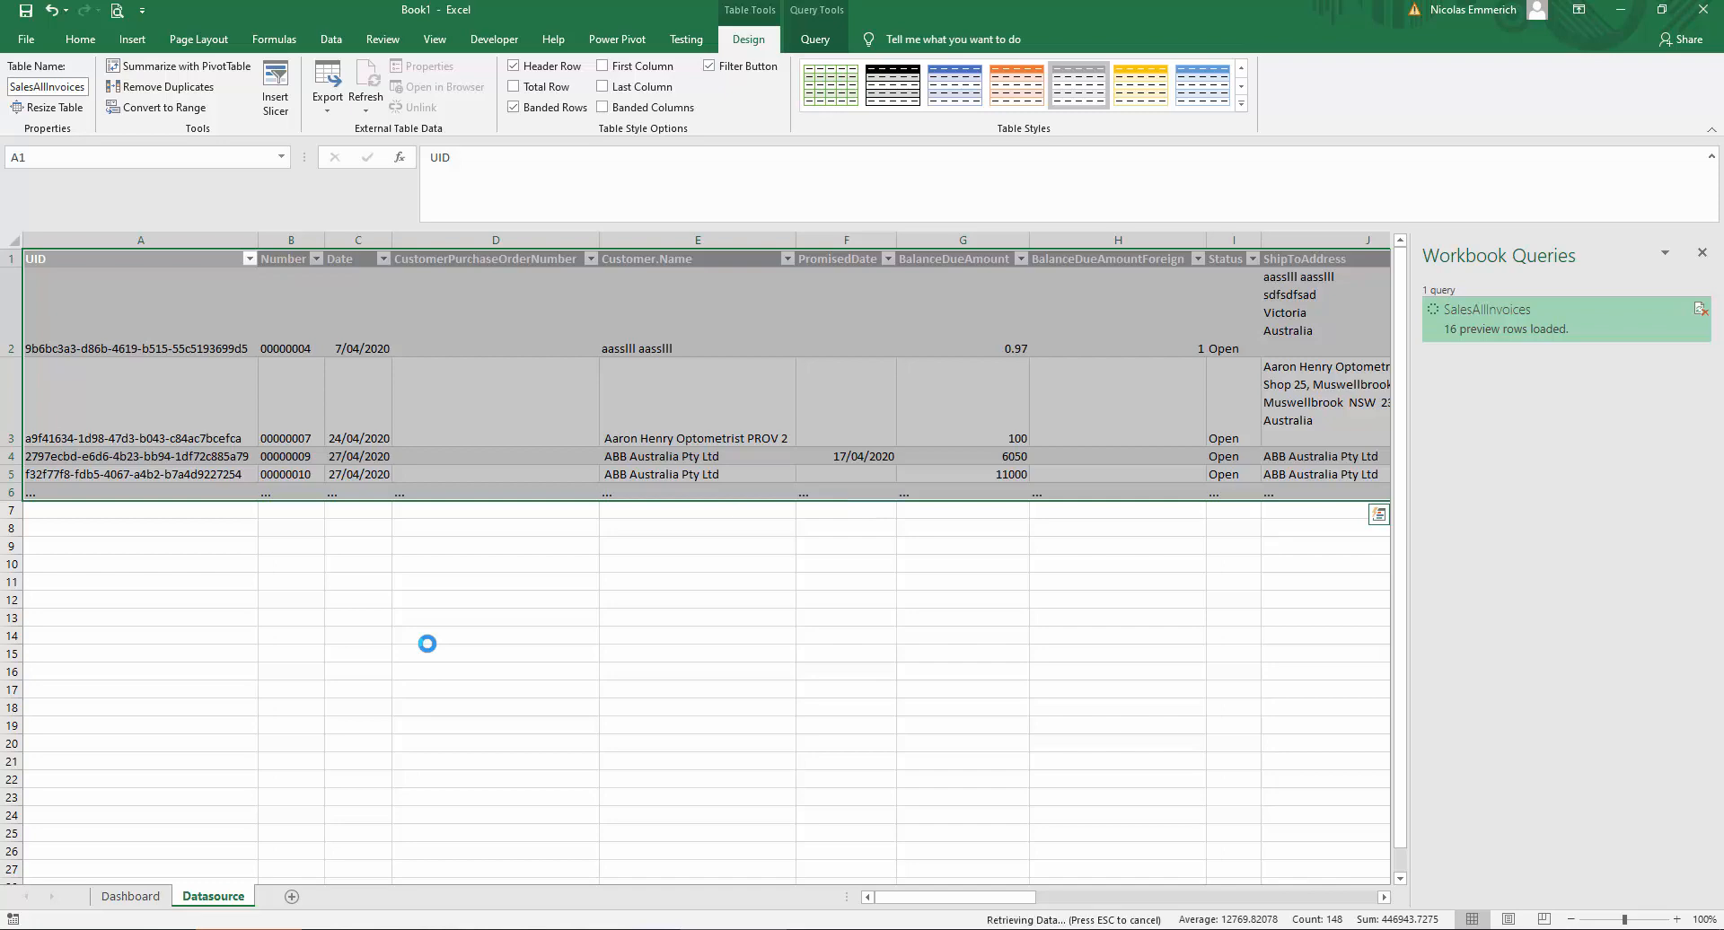
click(165, 896)
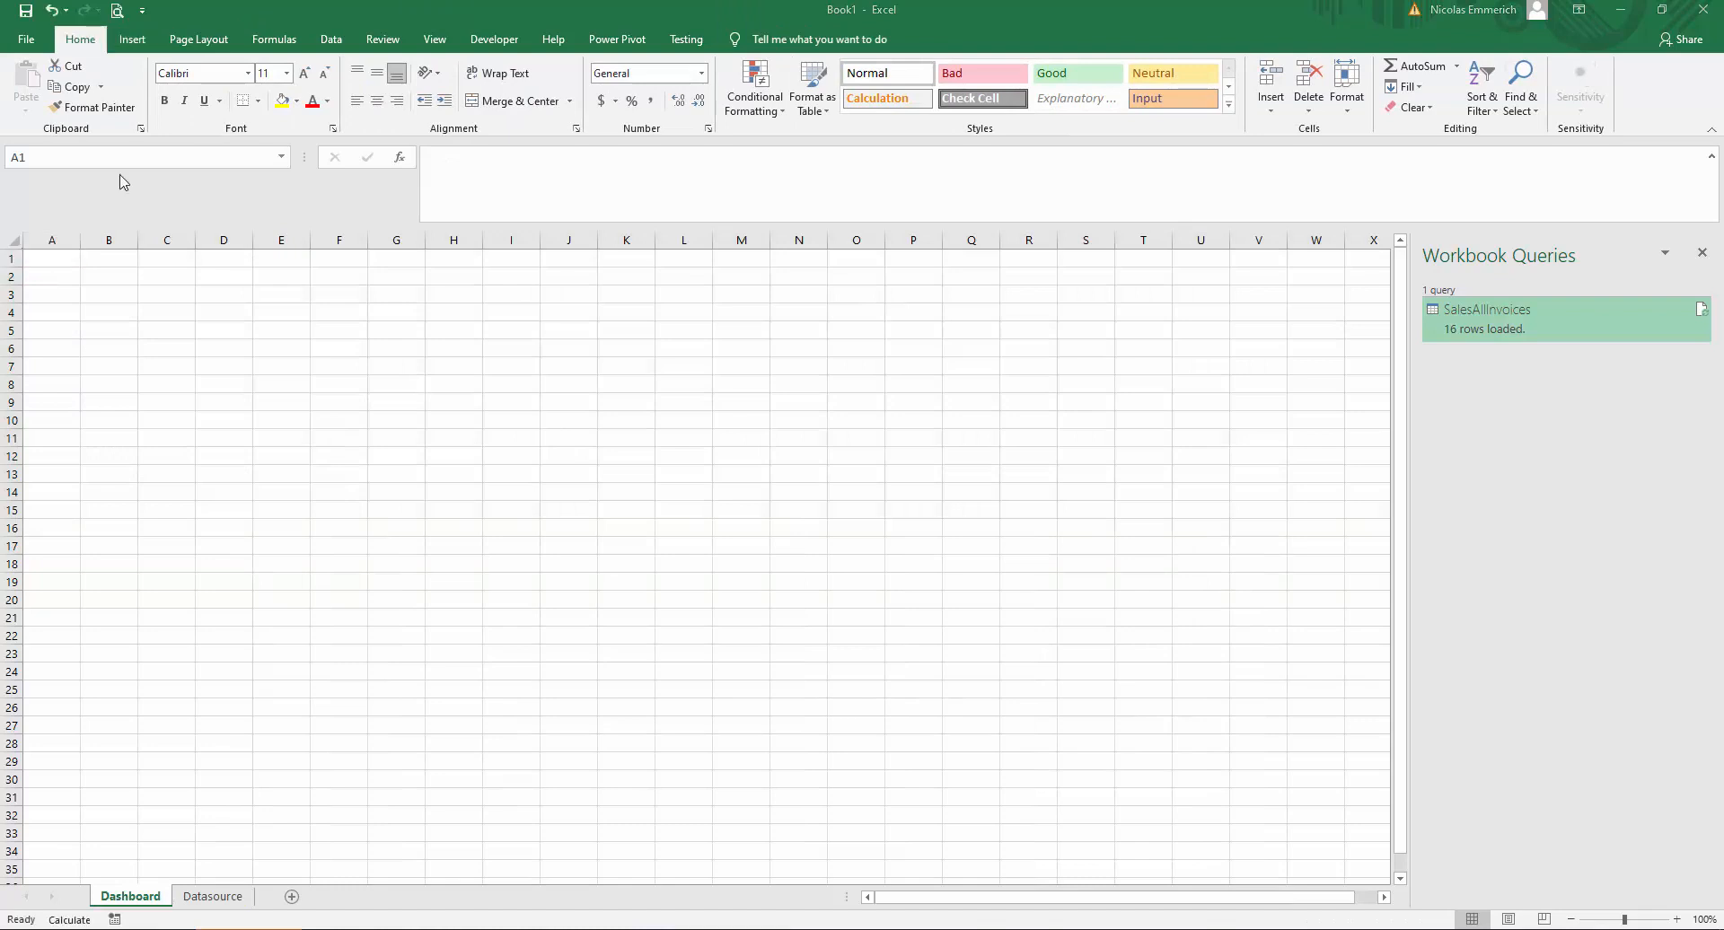
Step: Insert a Data Model PivotChart at Dashboard!$A$1 and drag it to the sheet's top-left
click(131, 40)
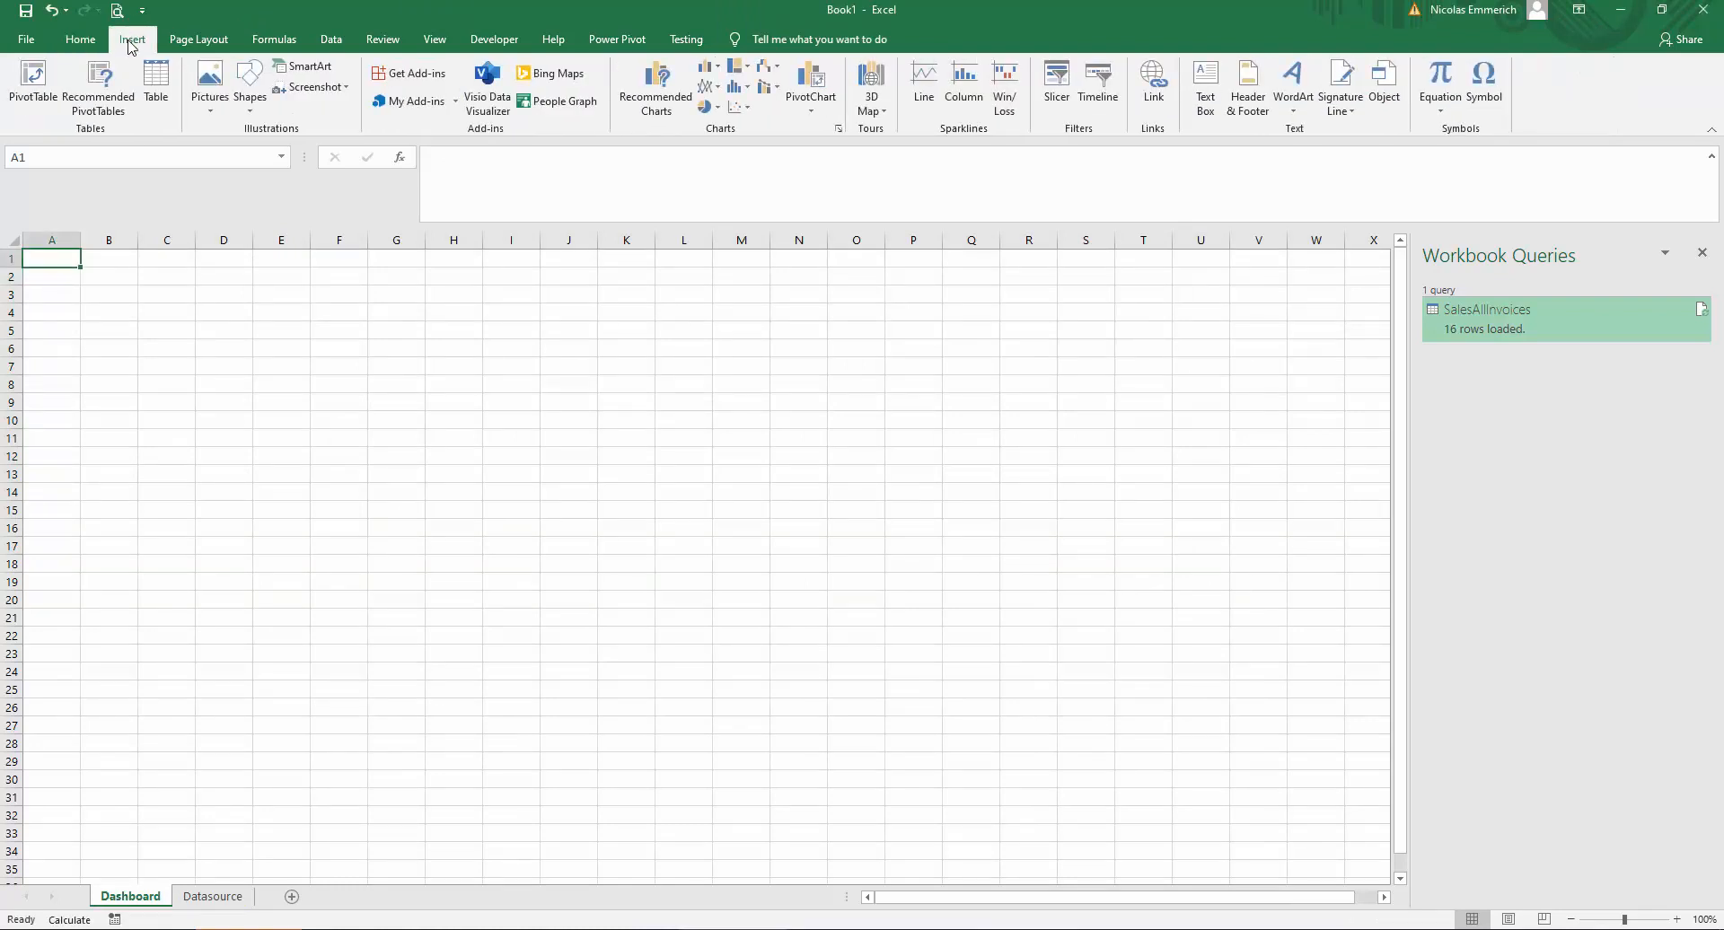
click(811, 99)
click(824, 136)
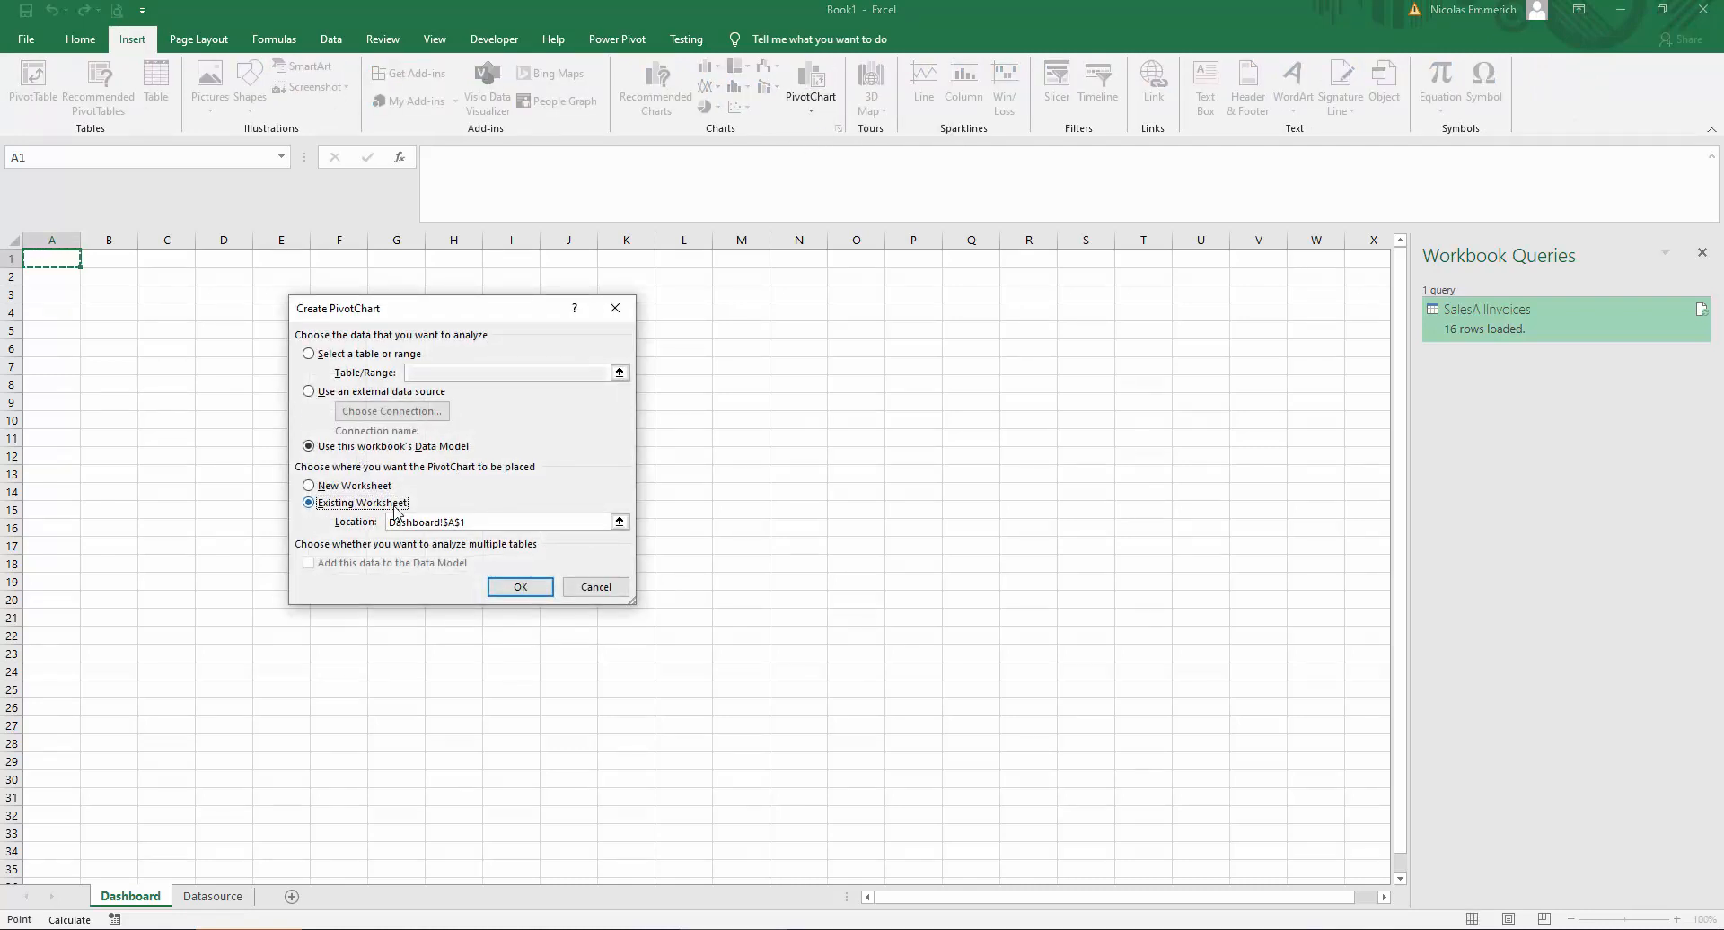
click(513, 587)
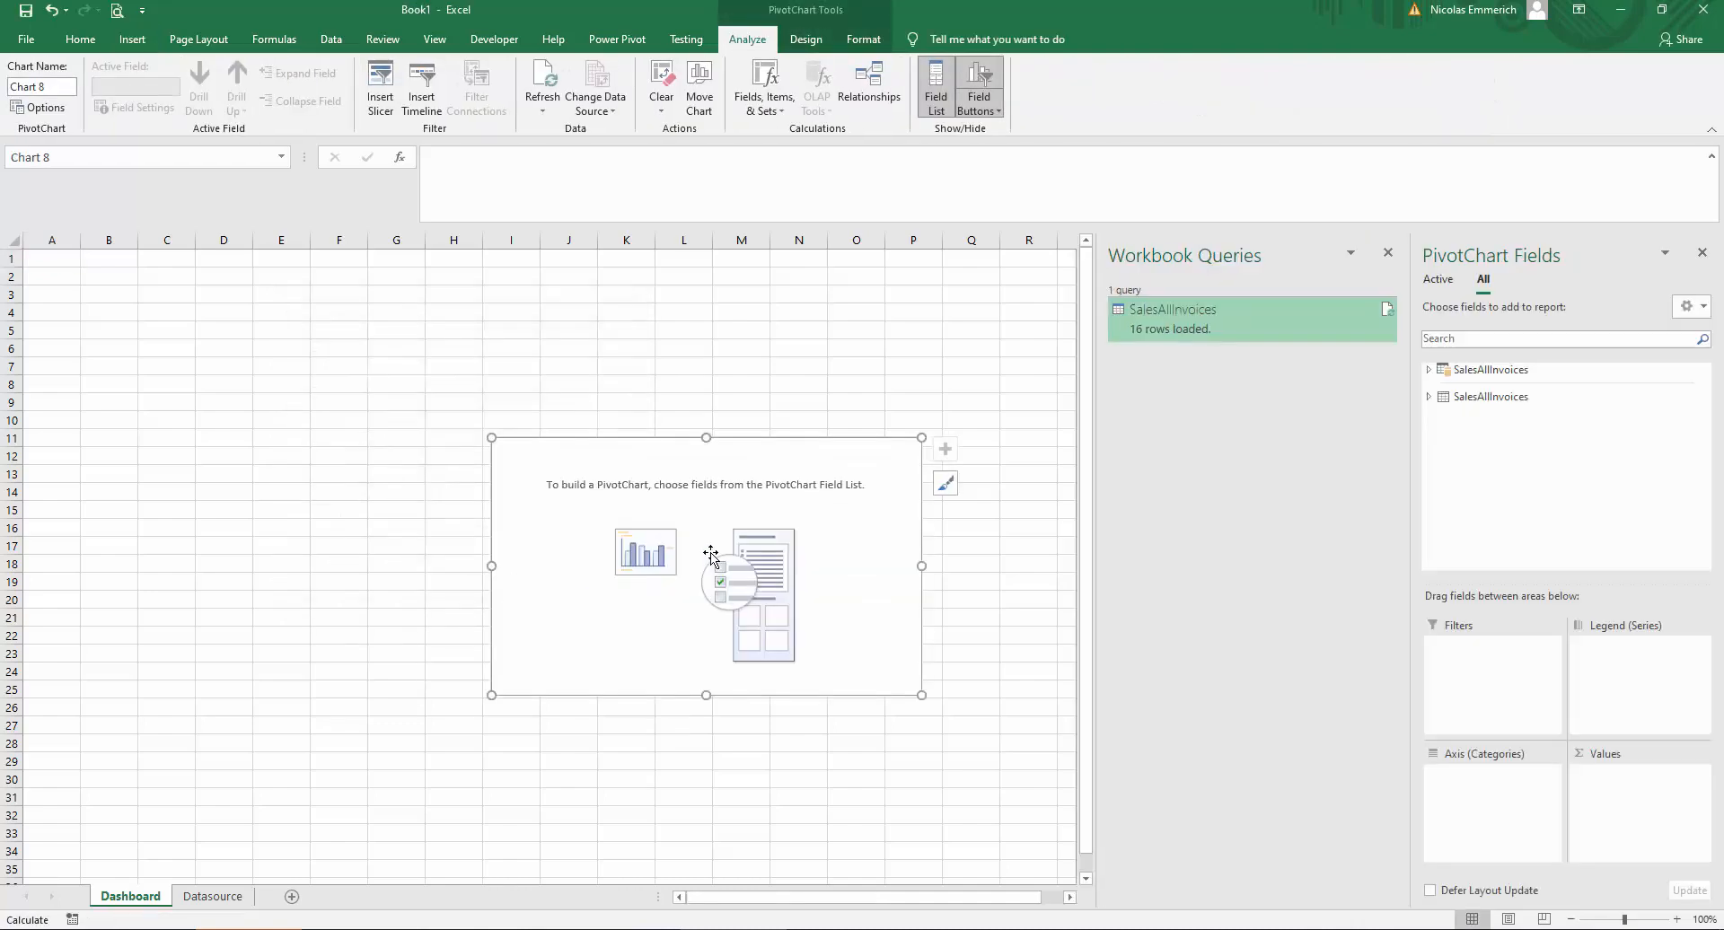
drag(710, 555, 288, 319)
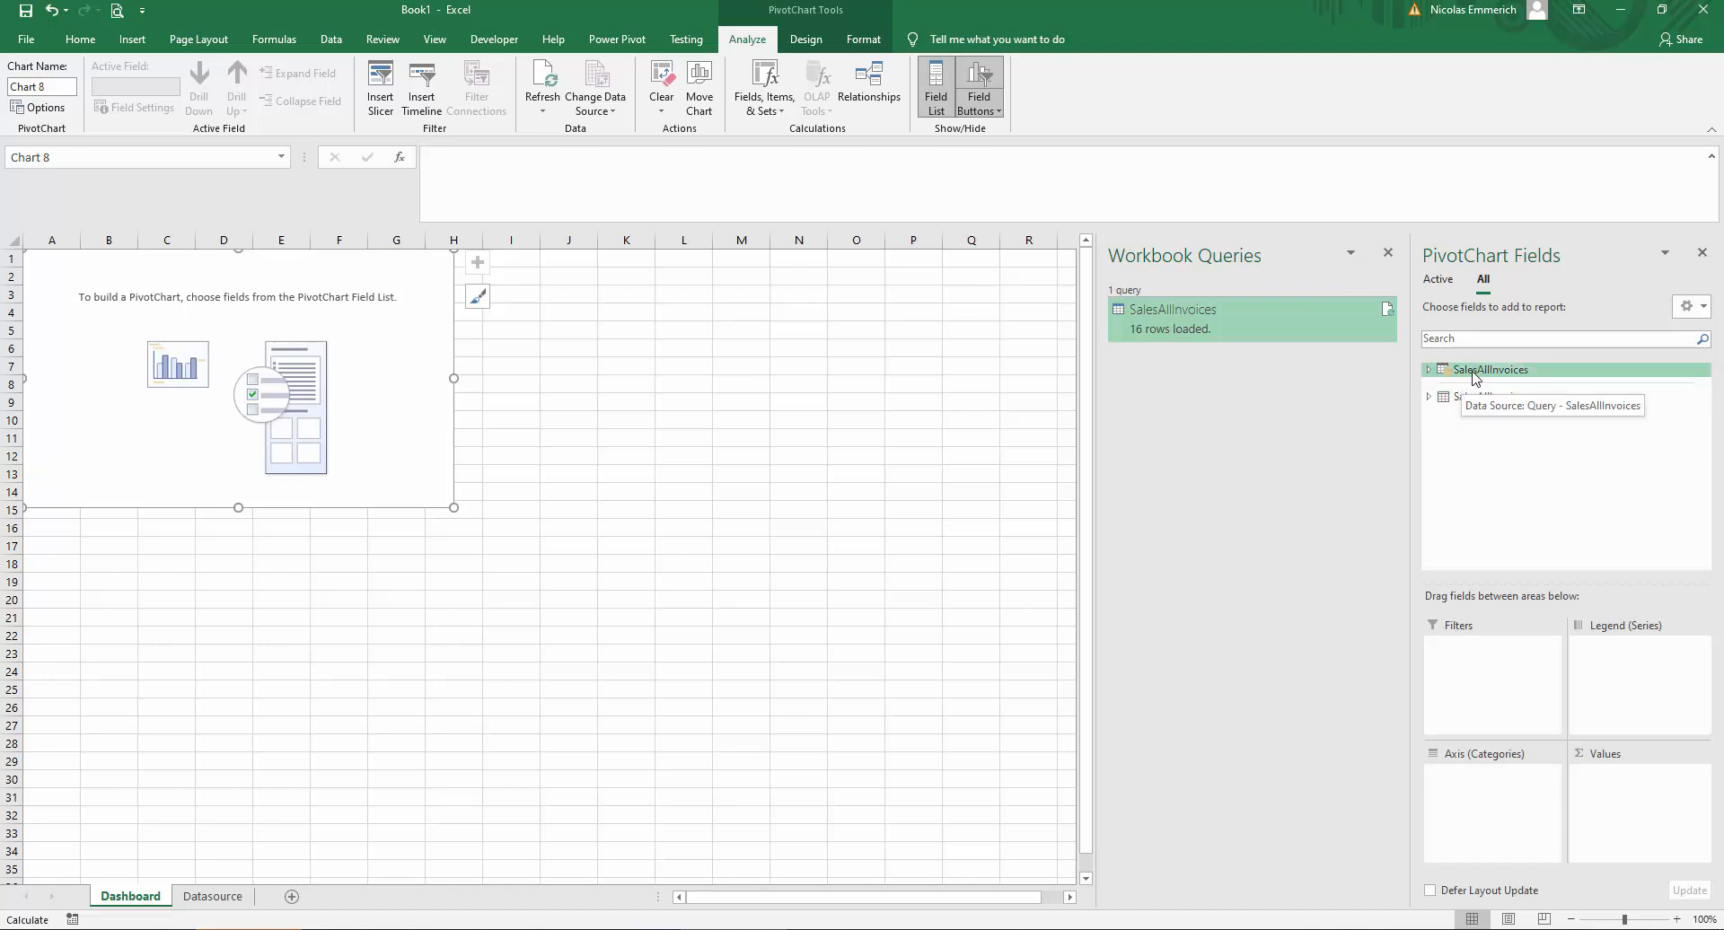
Step: Chart Sum of TotalAmount by Date (Month), with fields sorted A to Z and the quarter level removed
click(1428, 371)
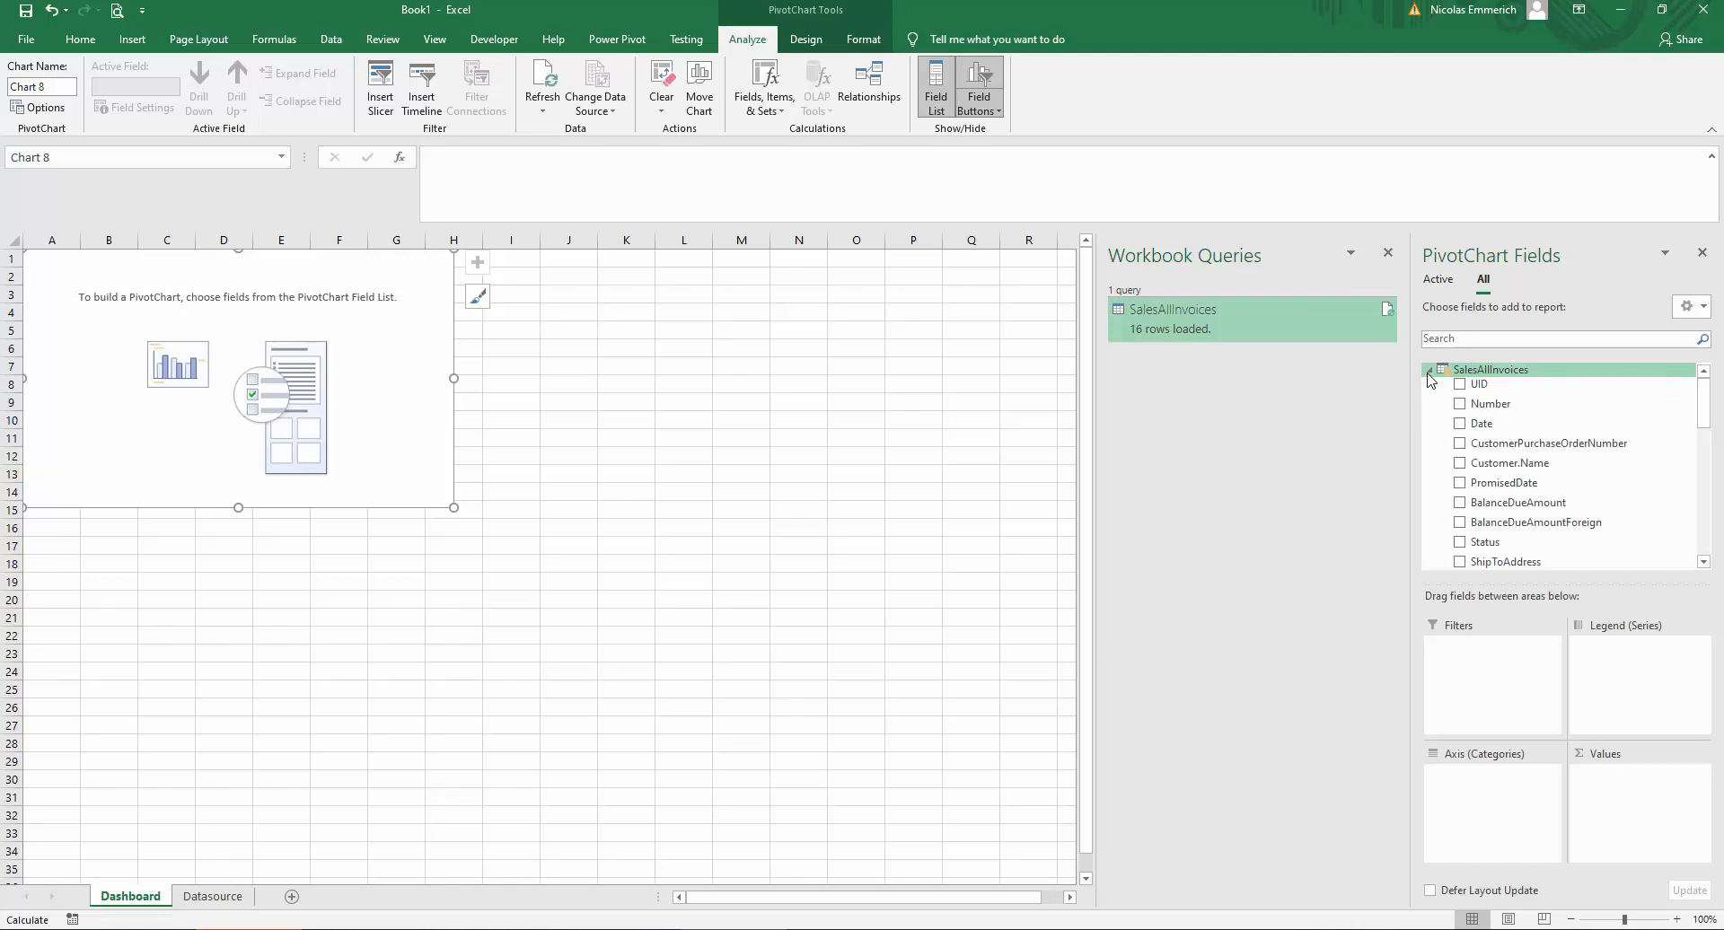
click(1688, 306)
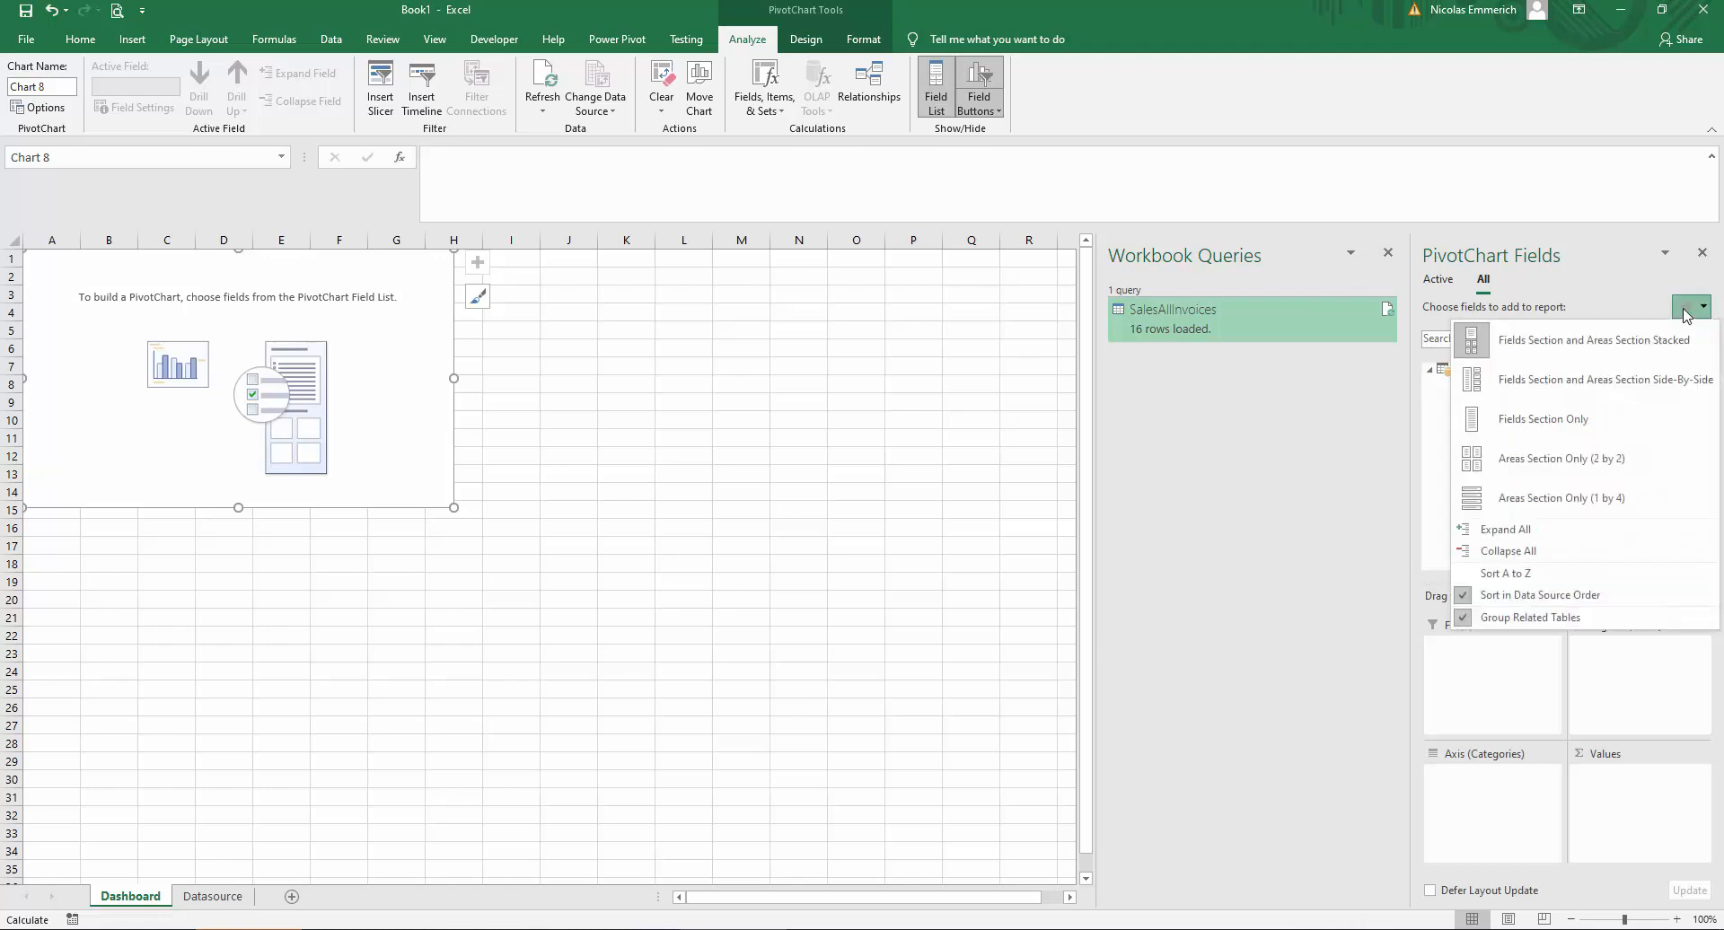
click(1496, 575)
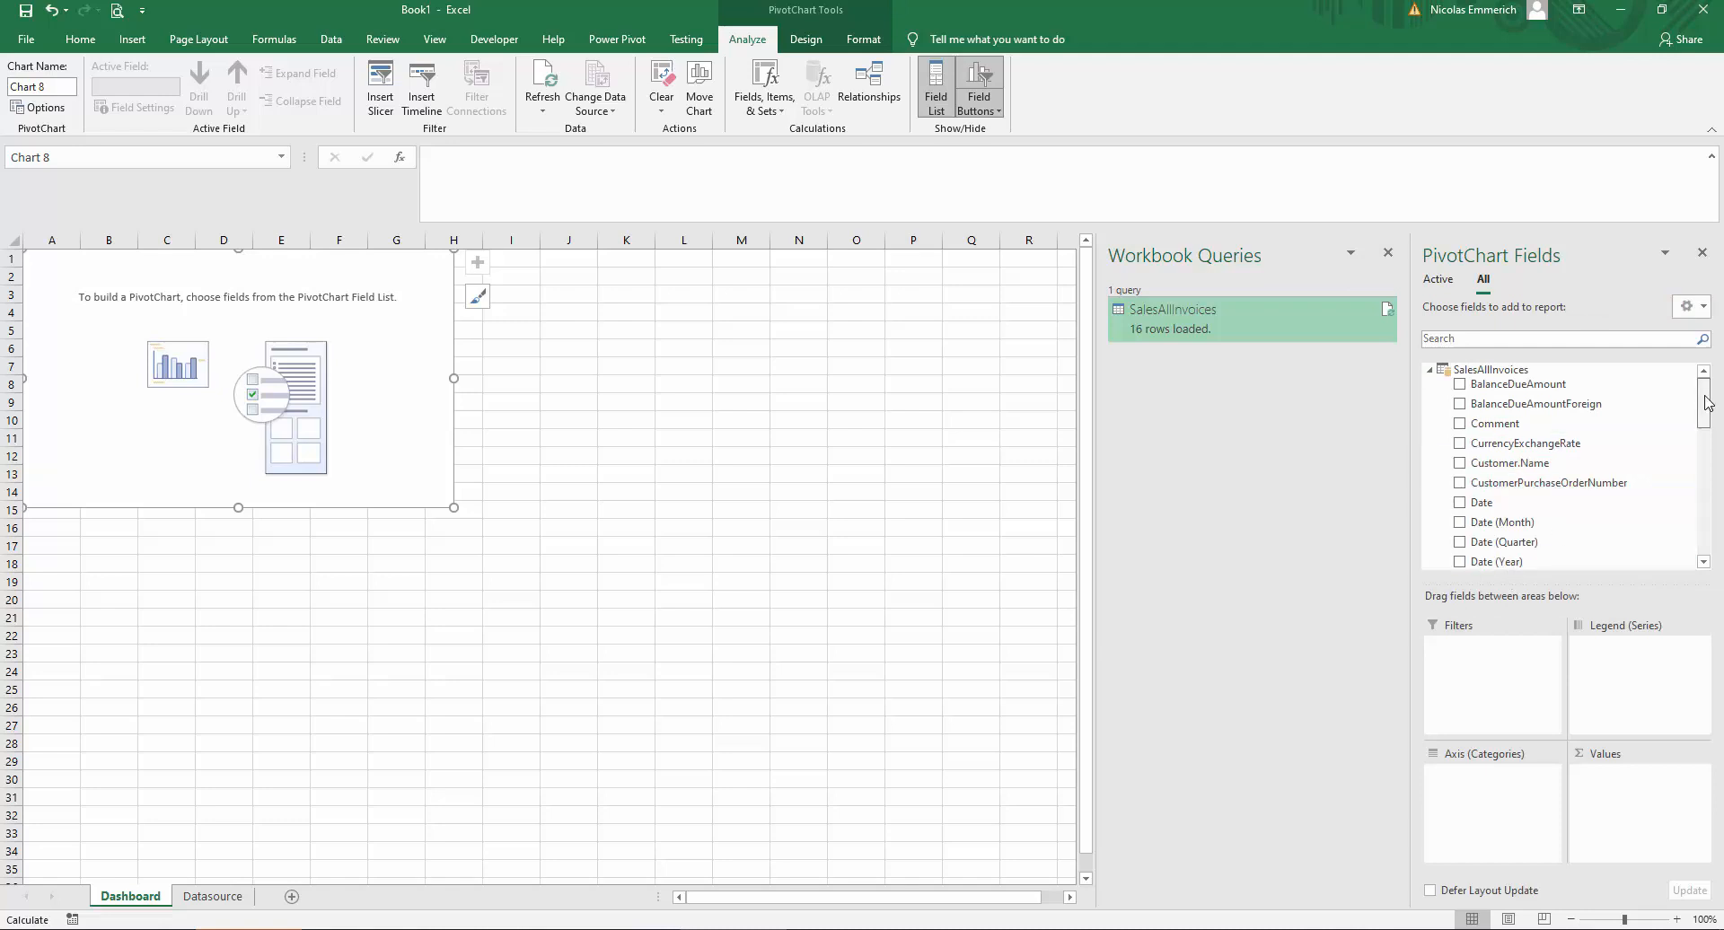
drag(1706, 403, 1704, 534)
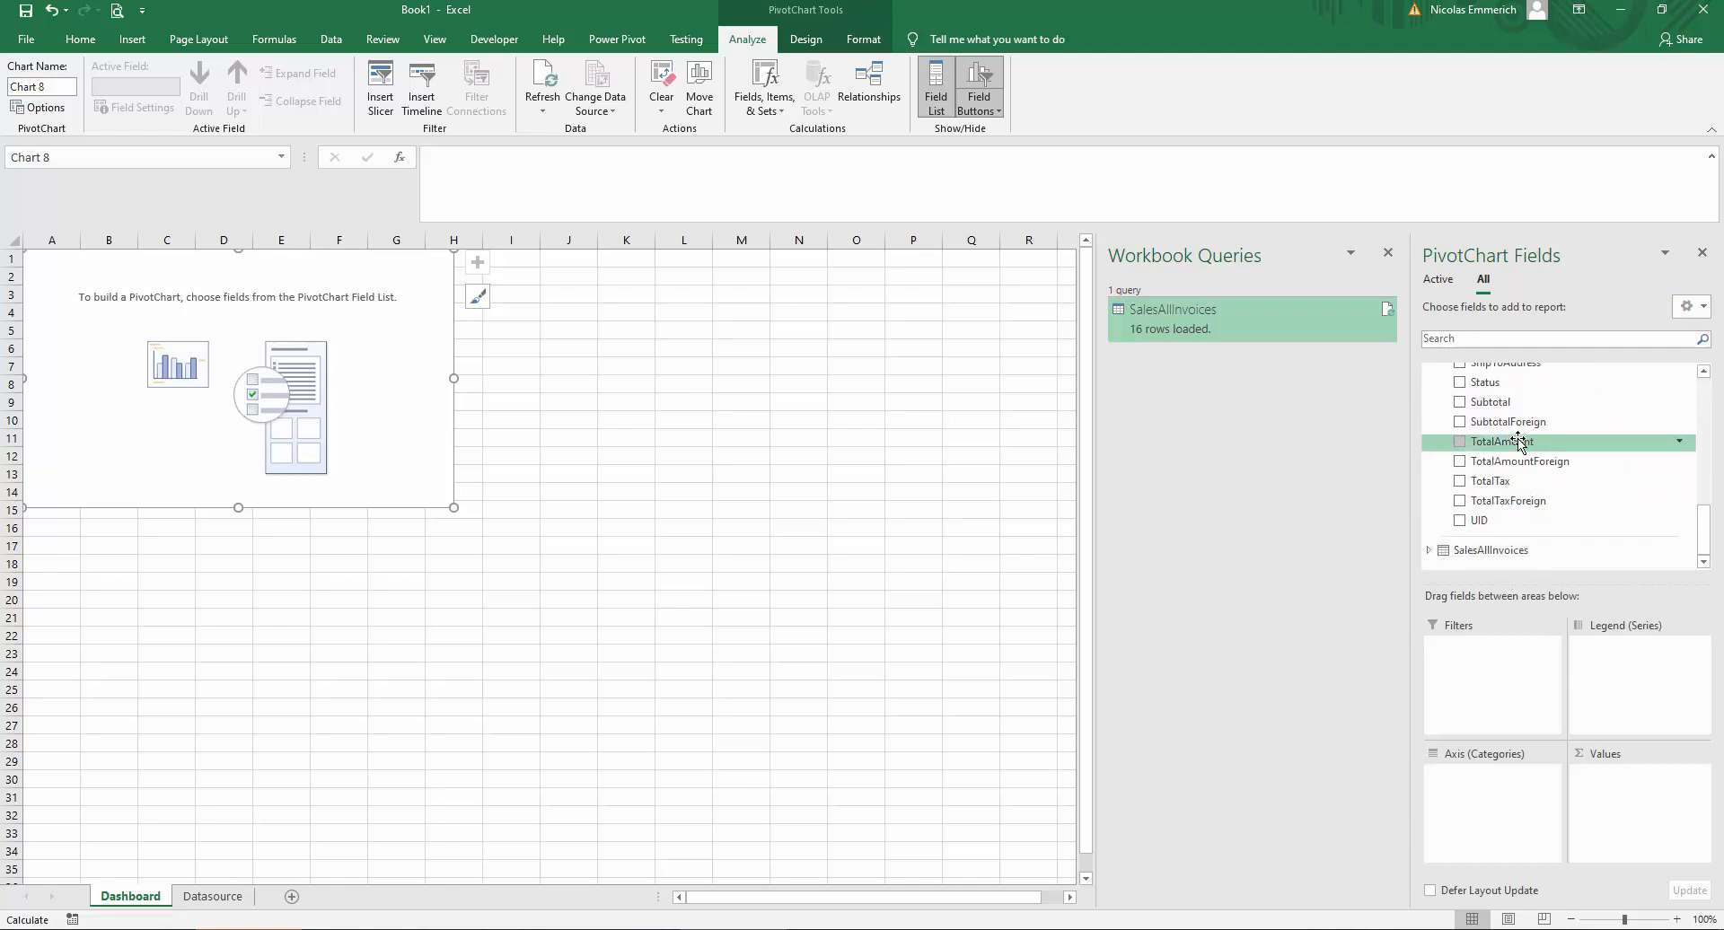
drag(1517, 442, 1630, 798)
drag(1703, 535, 1709, 401)
drag(1486, 494, 1499, 680)
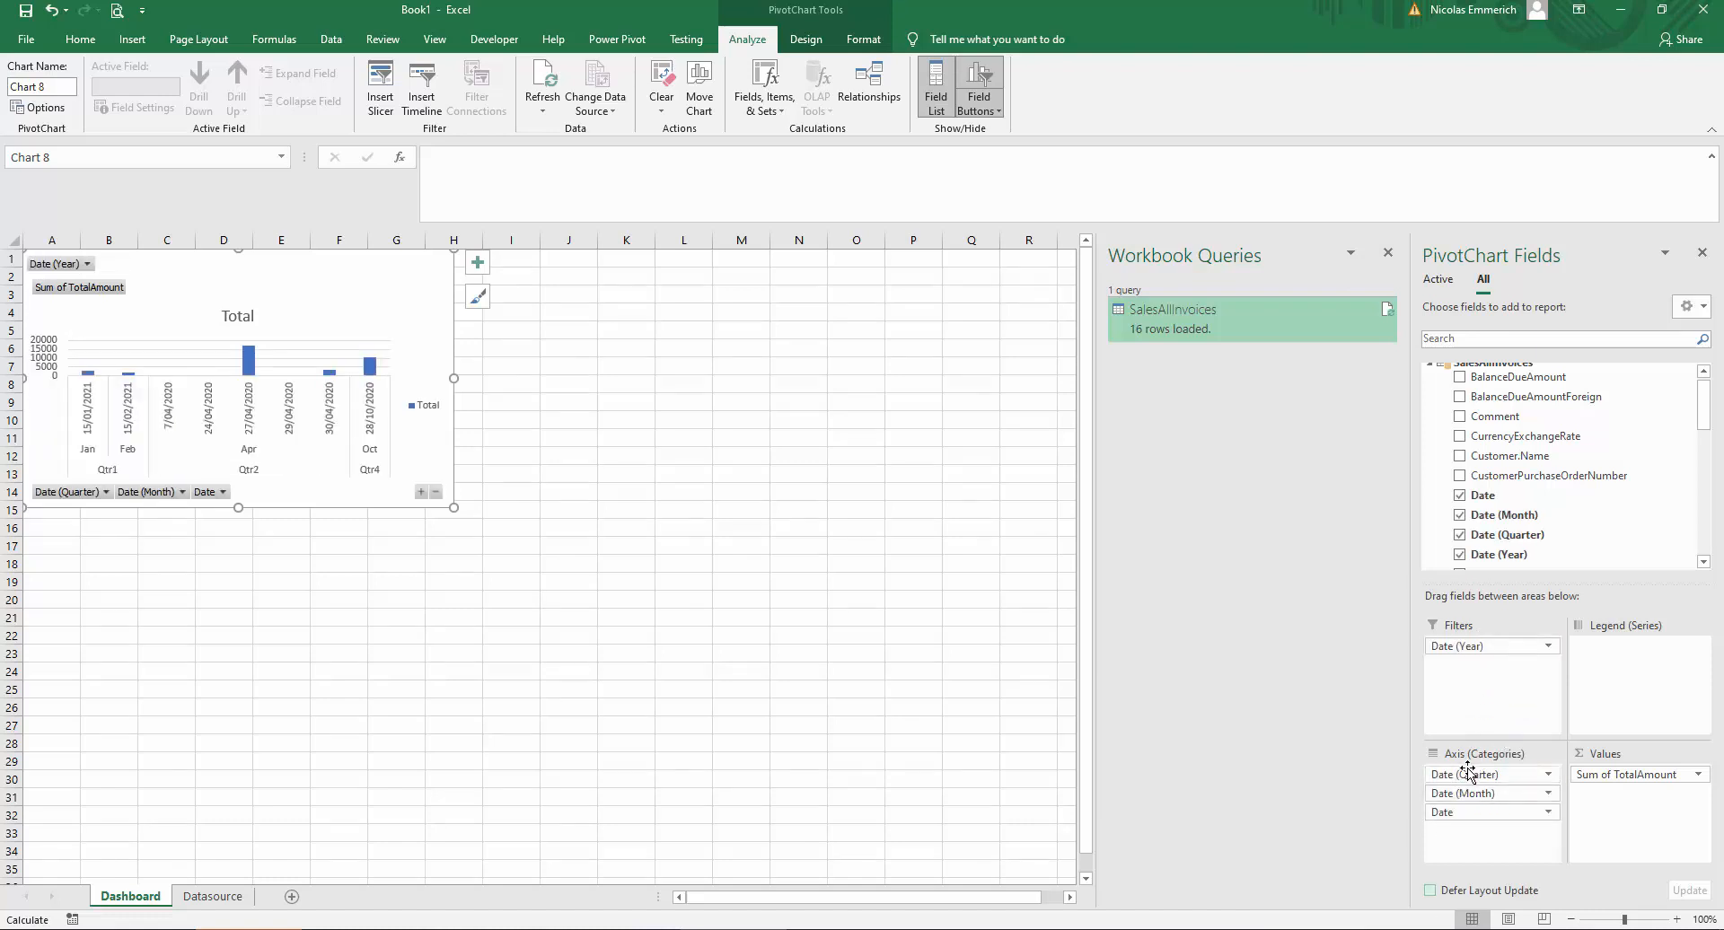
drag(1468, 773, 1561, 503)
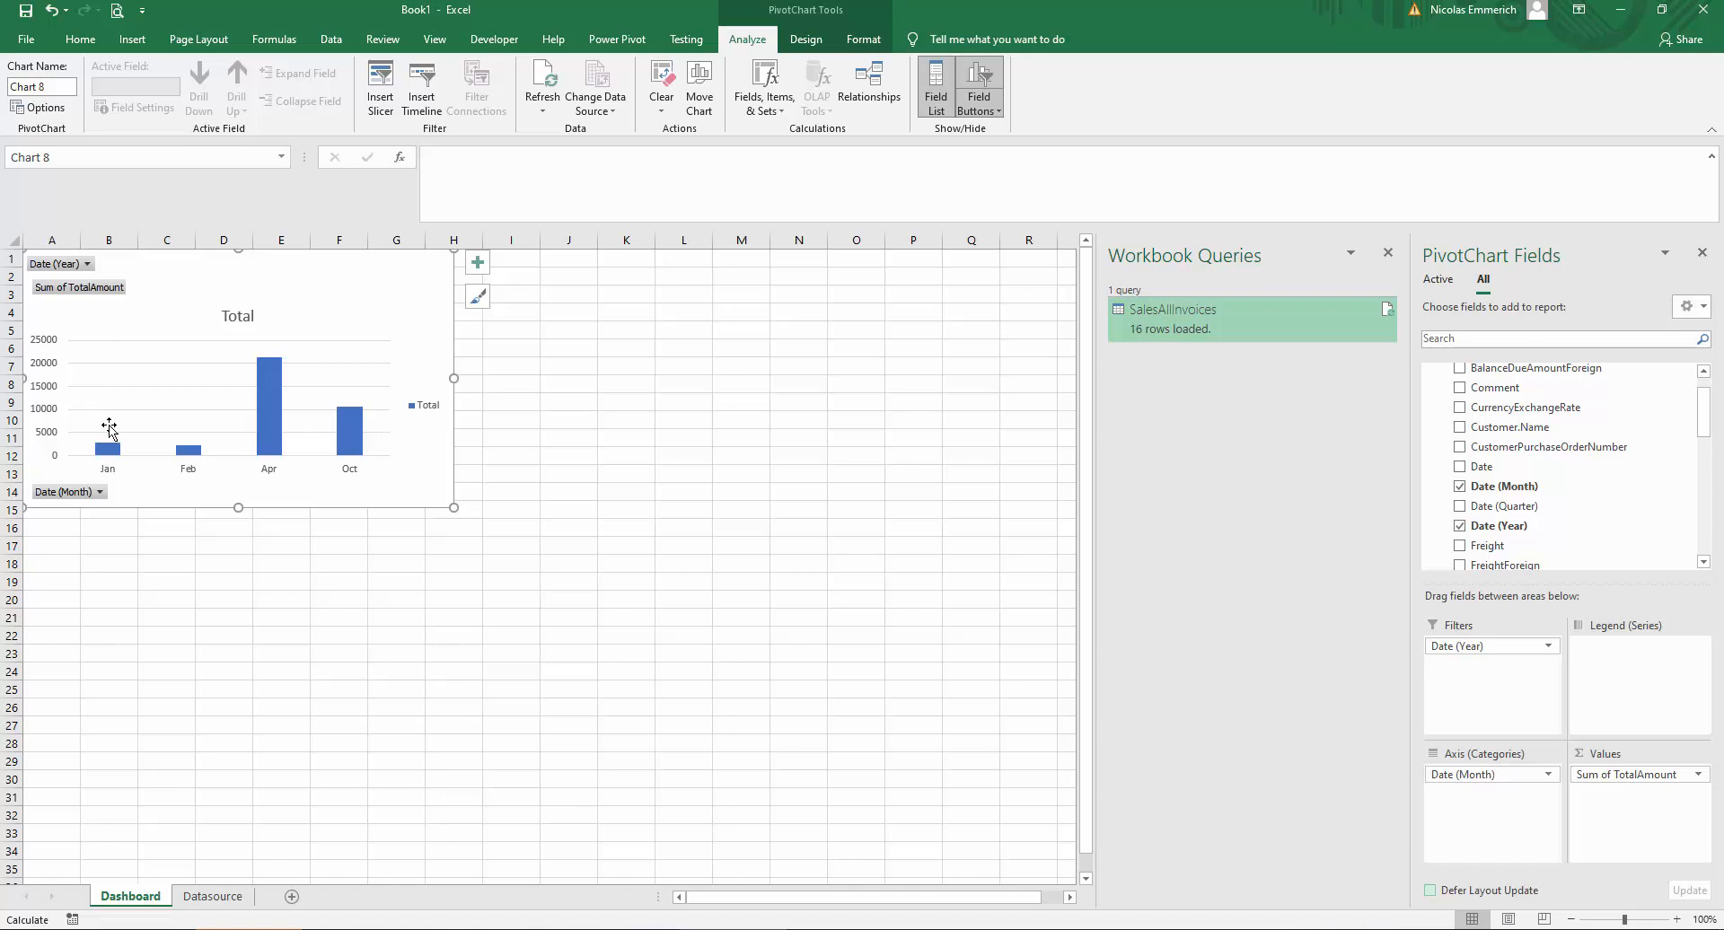
Step: Filter the chart's Date (Year) to 2021 so only Jan and Feb remain
click(86, 264)
click(18, 303)
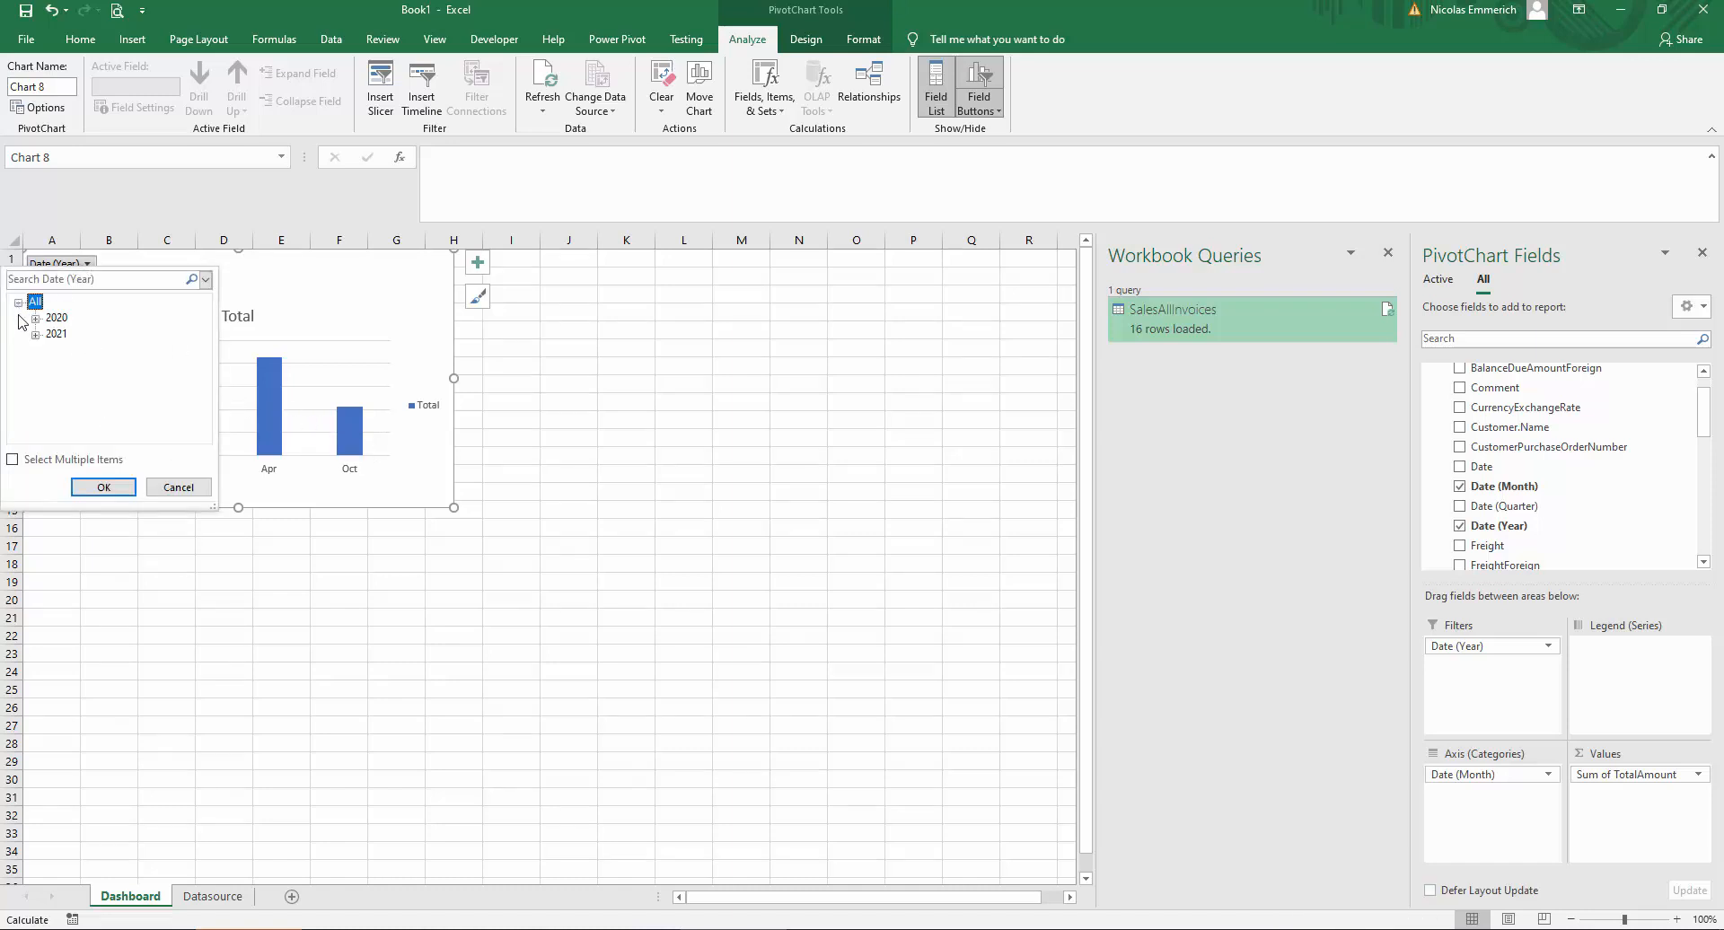
click(55, 334)
click(115, 483)
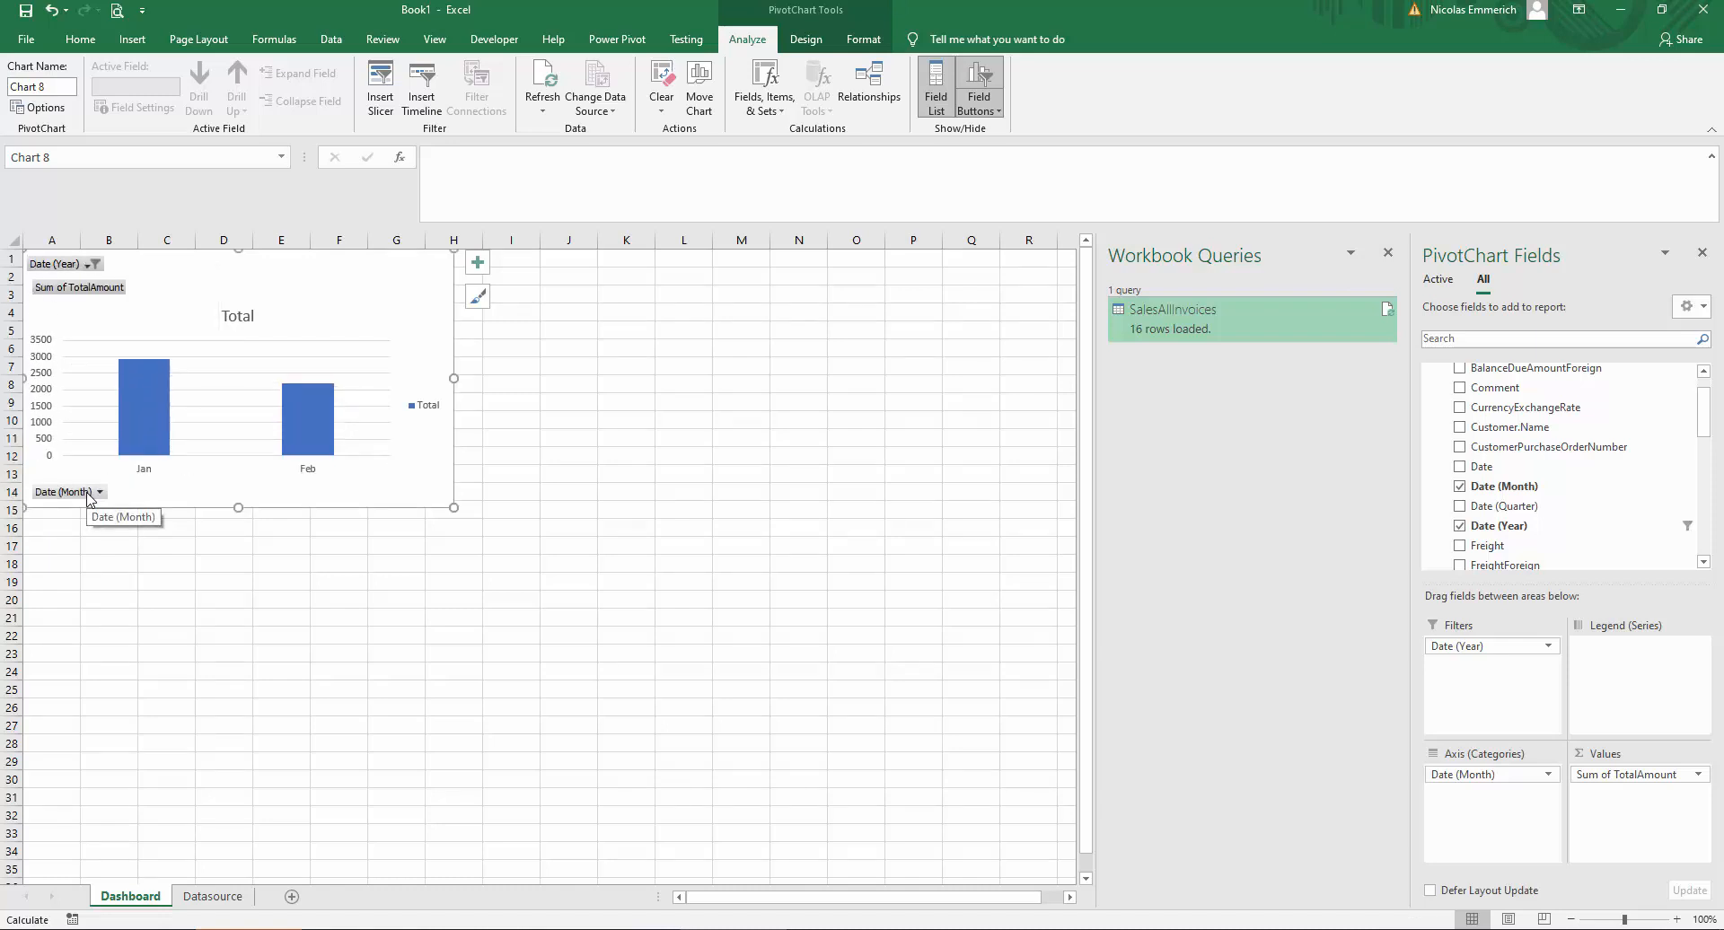
click(132, 39)
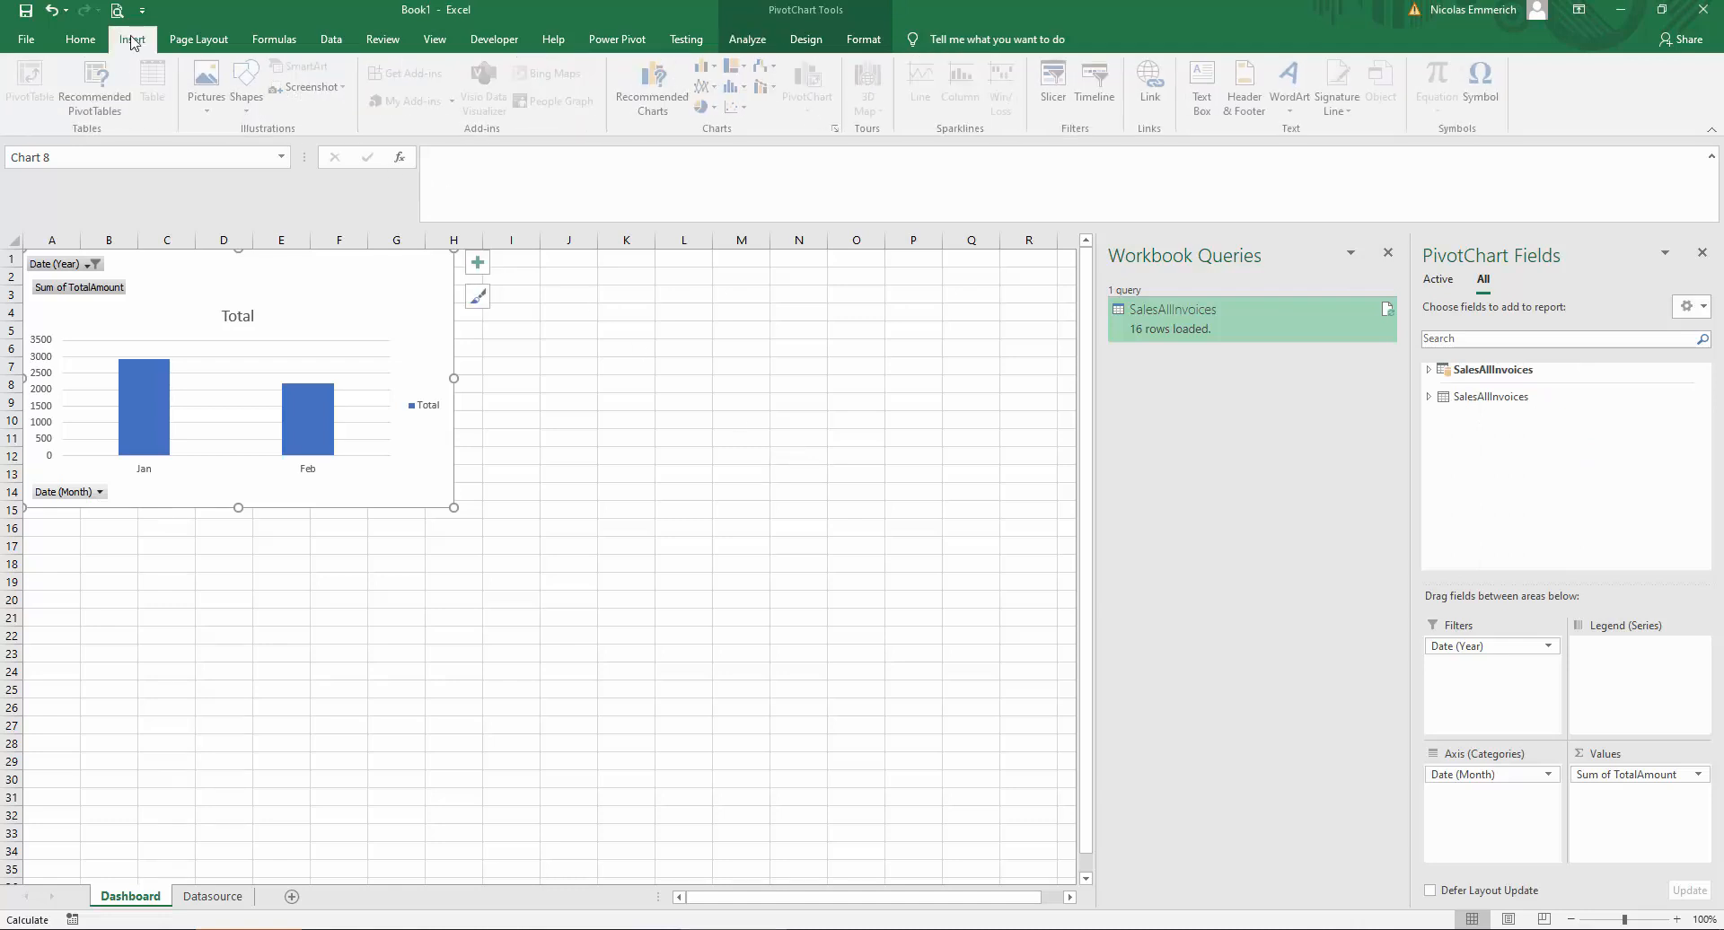
Step: Insert a second, standalone PivotChart from an empty cell on the Dashboard
click(741, 402)
click(811, 115)
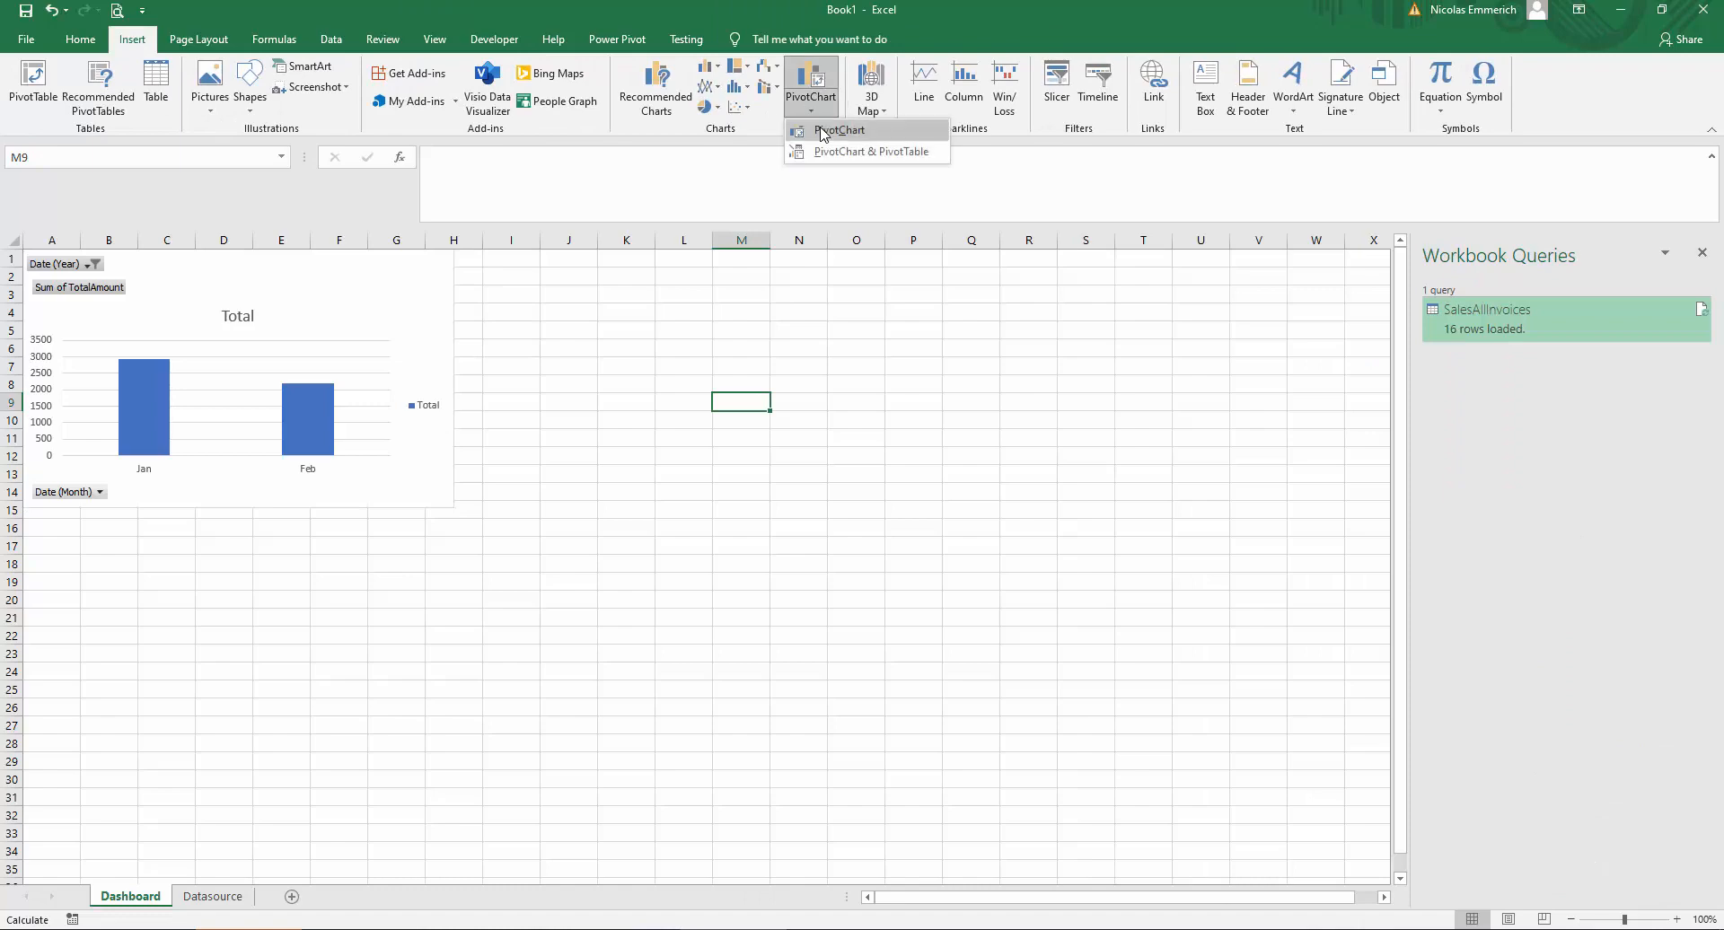
click(831, 134)
click(519, 586)
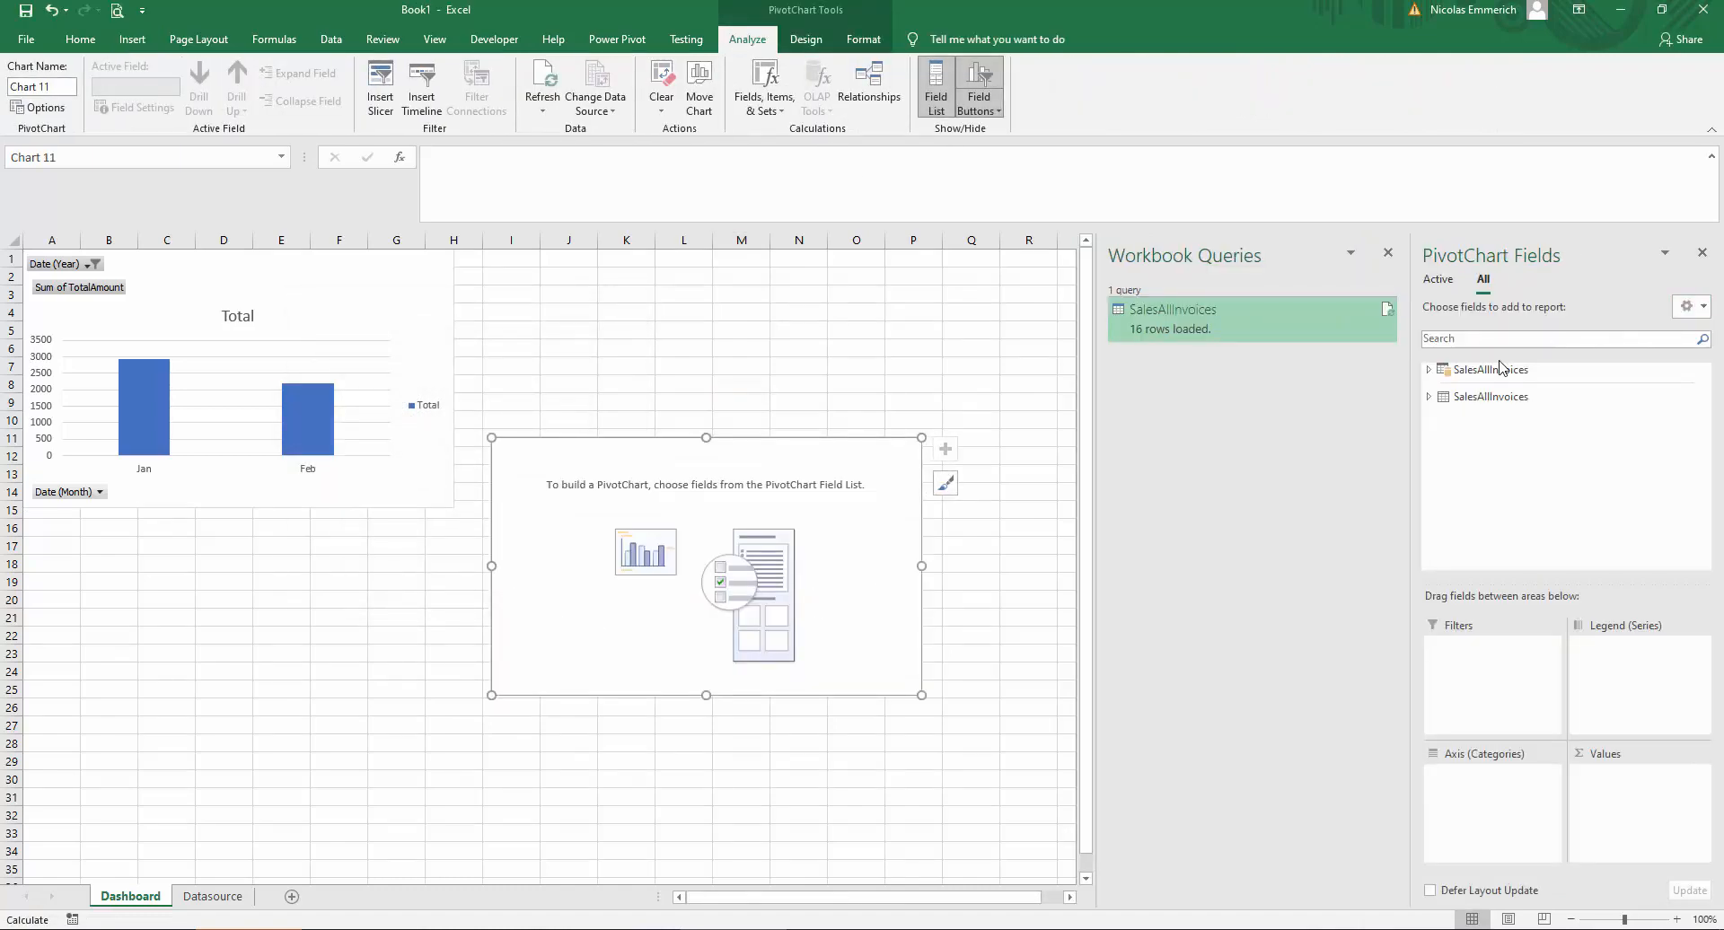
Step: Sort the field list A to Z and chart Sum of TotalAmount by Customer.Name
click(1429, 369)
click(1692, 307)
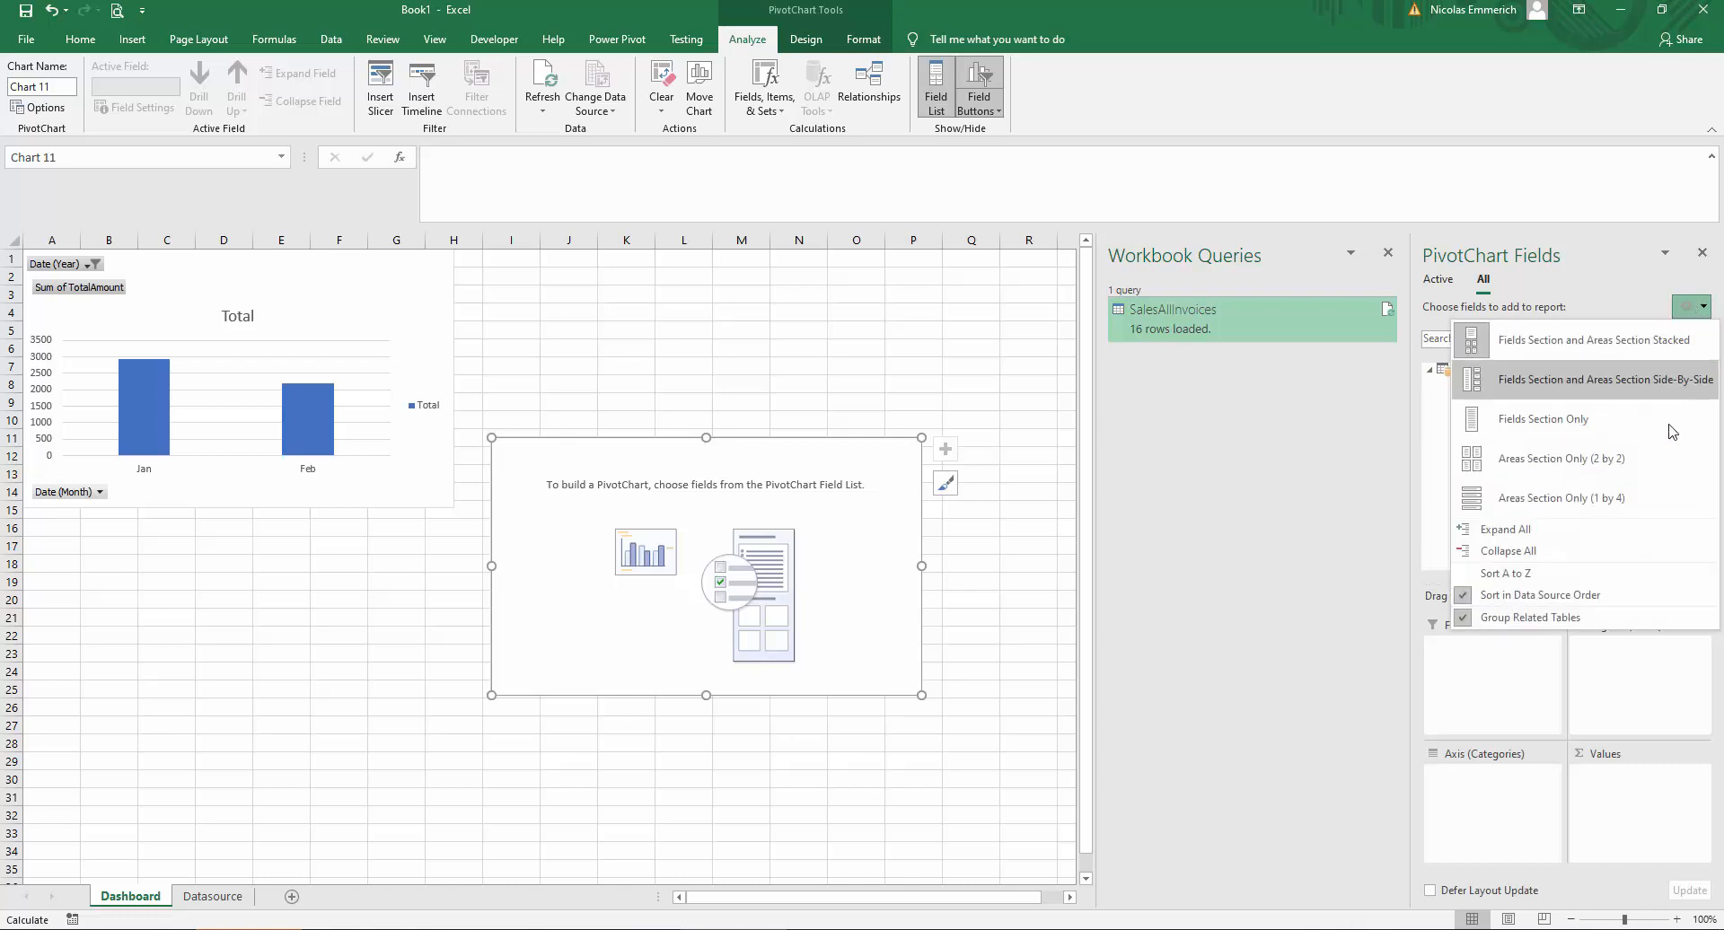
click(1579, 573)
drag(1707, 400, 1708, 530)
drag(1502, 441, 1648, 807)
scroll(1567, 497, up, 10)
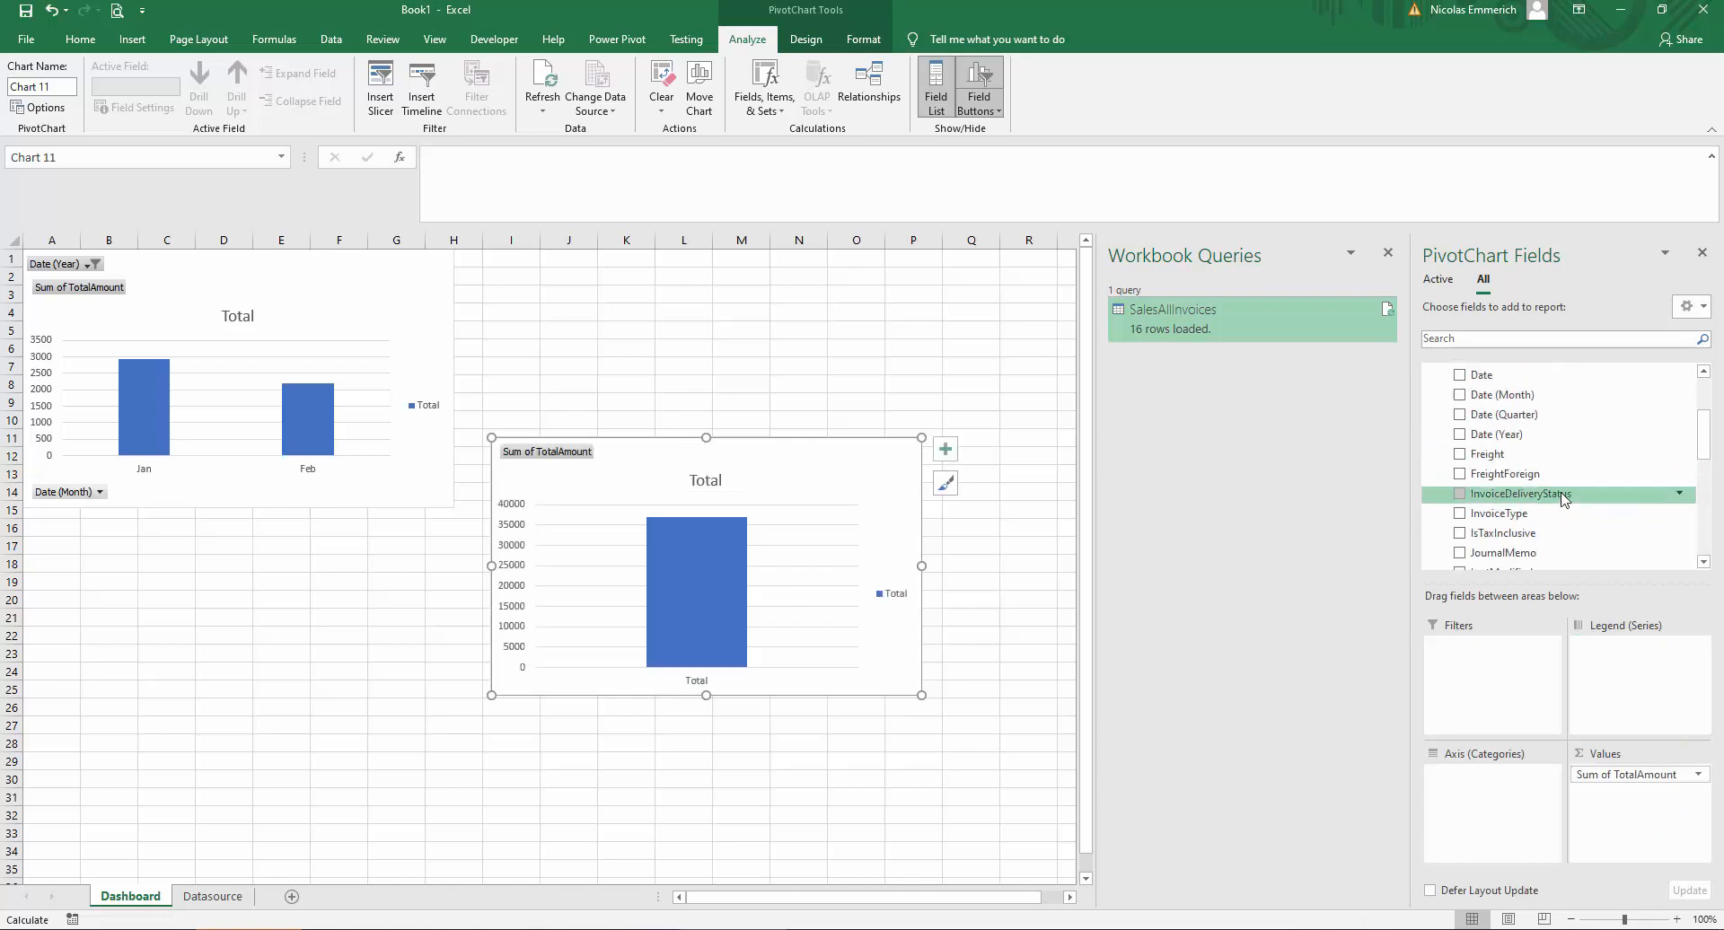
drag(1510, 463, 1526, 802)
right_click(844, 463)
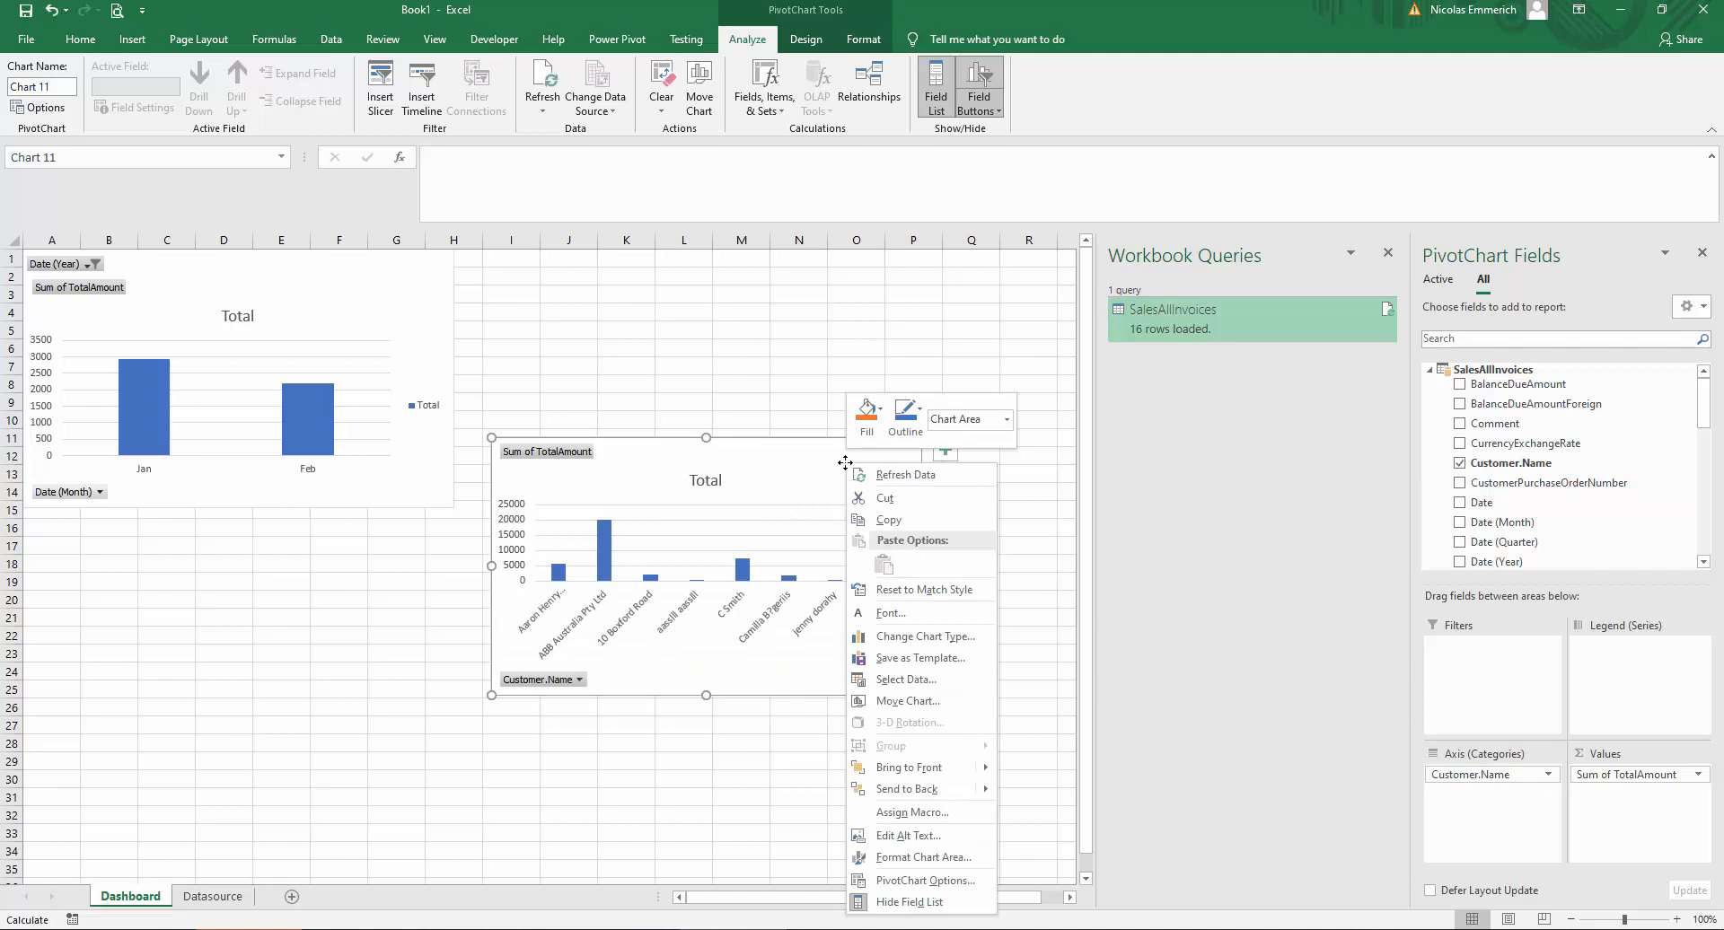
Step: Change the customer PivotChart's type to Pie
click(949, 642)
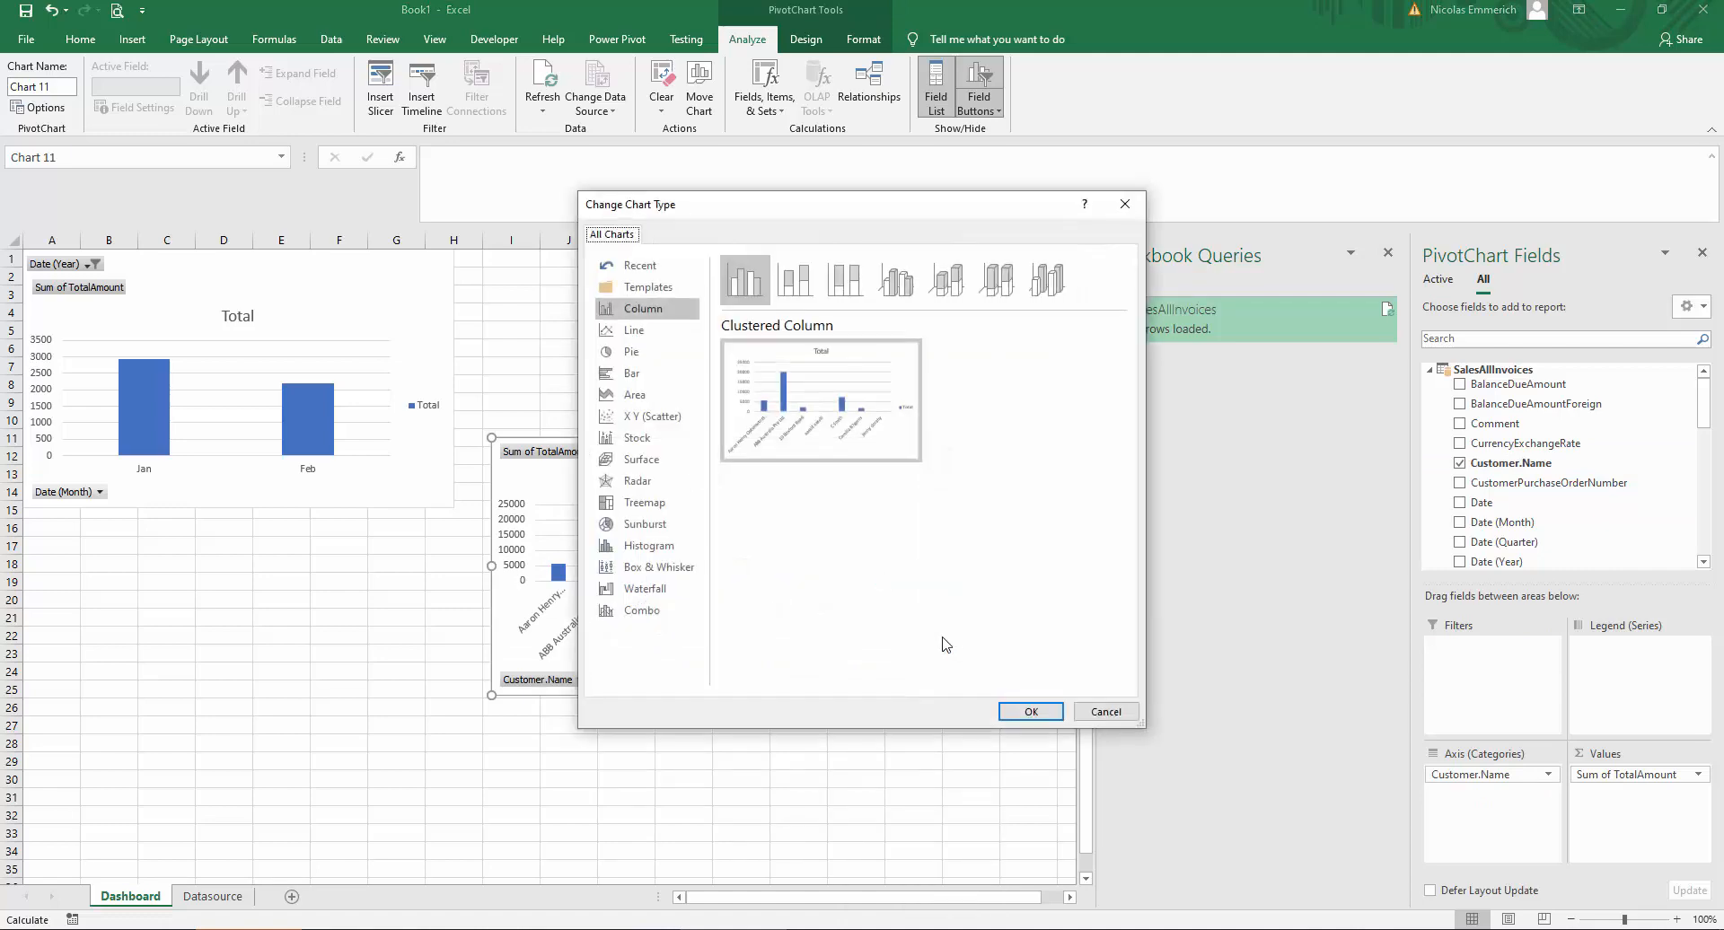
click(632, 351)
click(1041, 709)
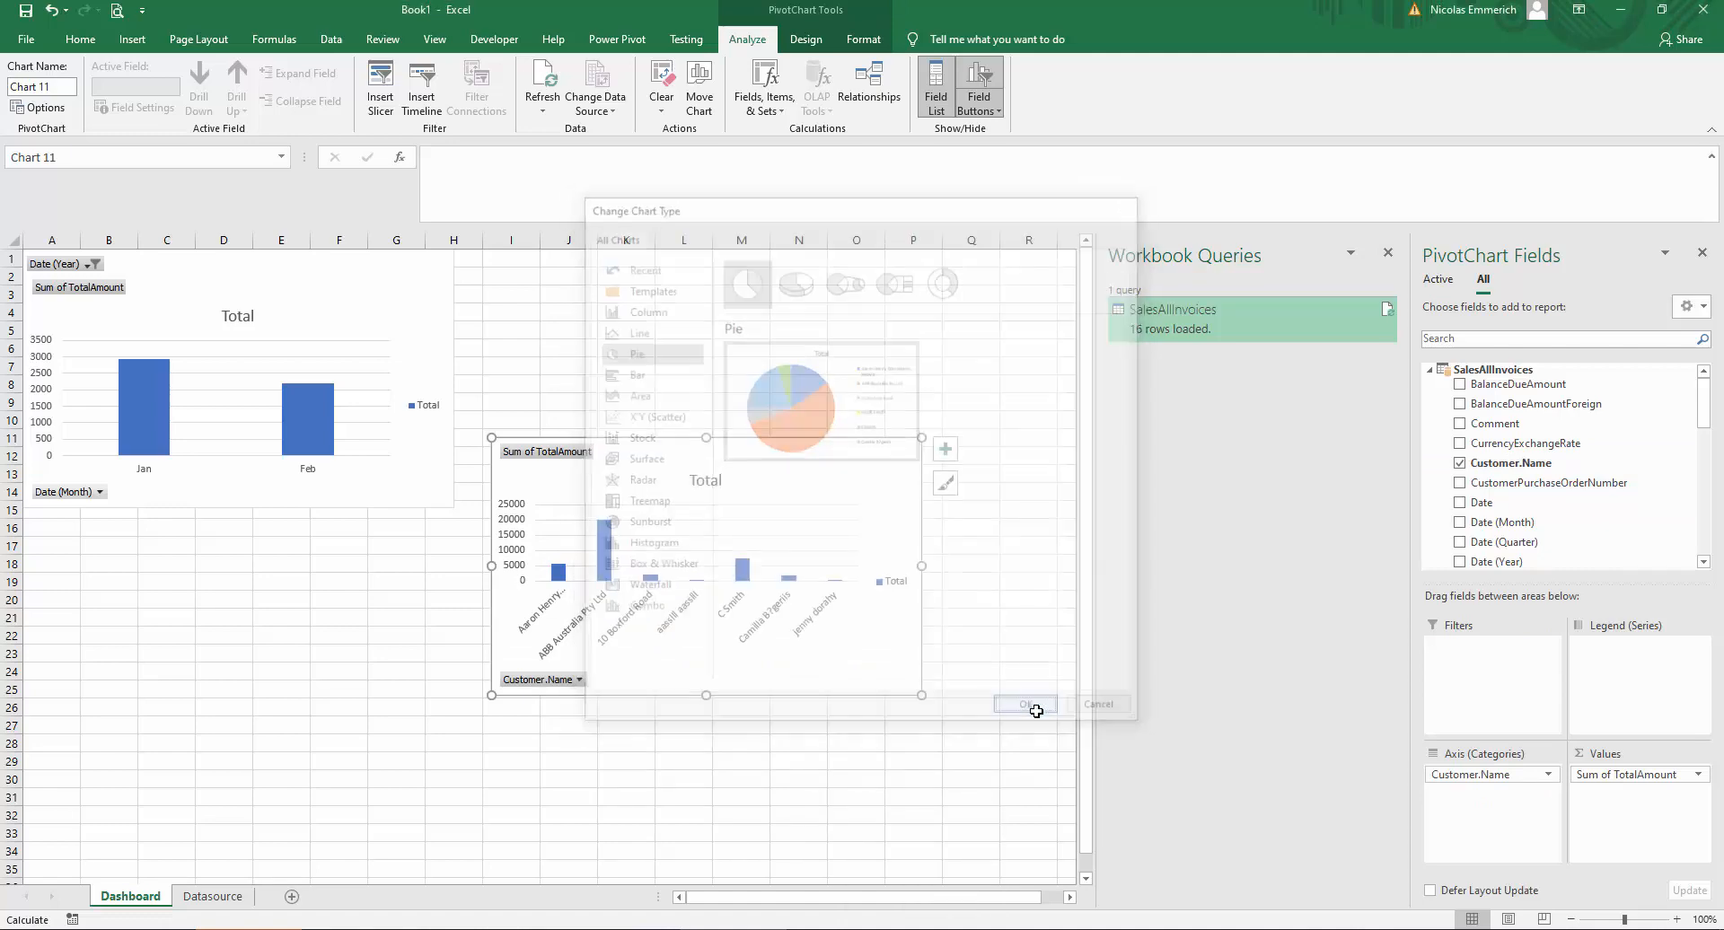
Step: Add a Date (Year) filter set to 2021 and move the pie beneath the monthly chart
drag(1520, 563, 1496, 670)
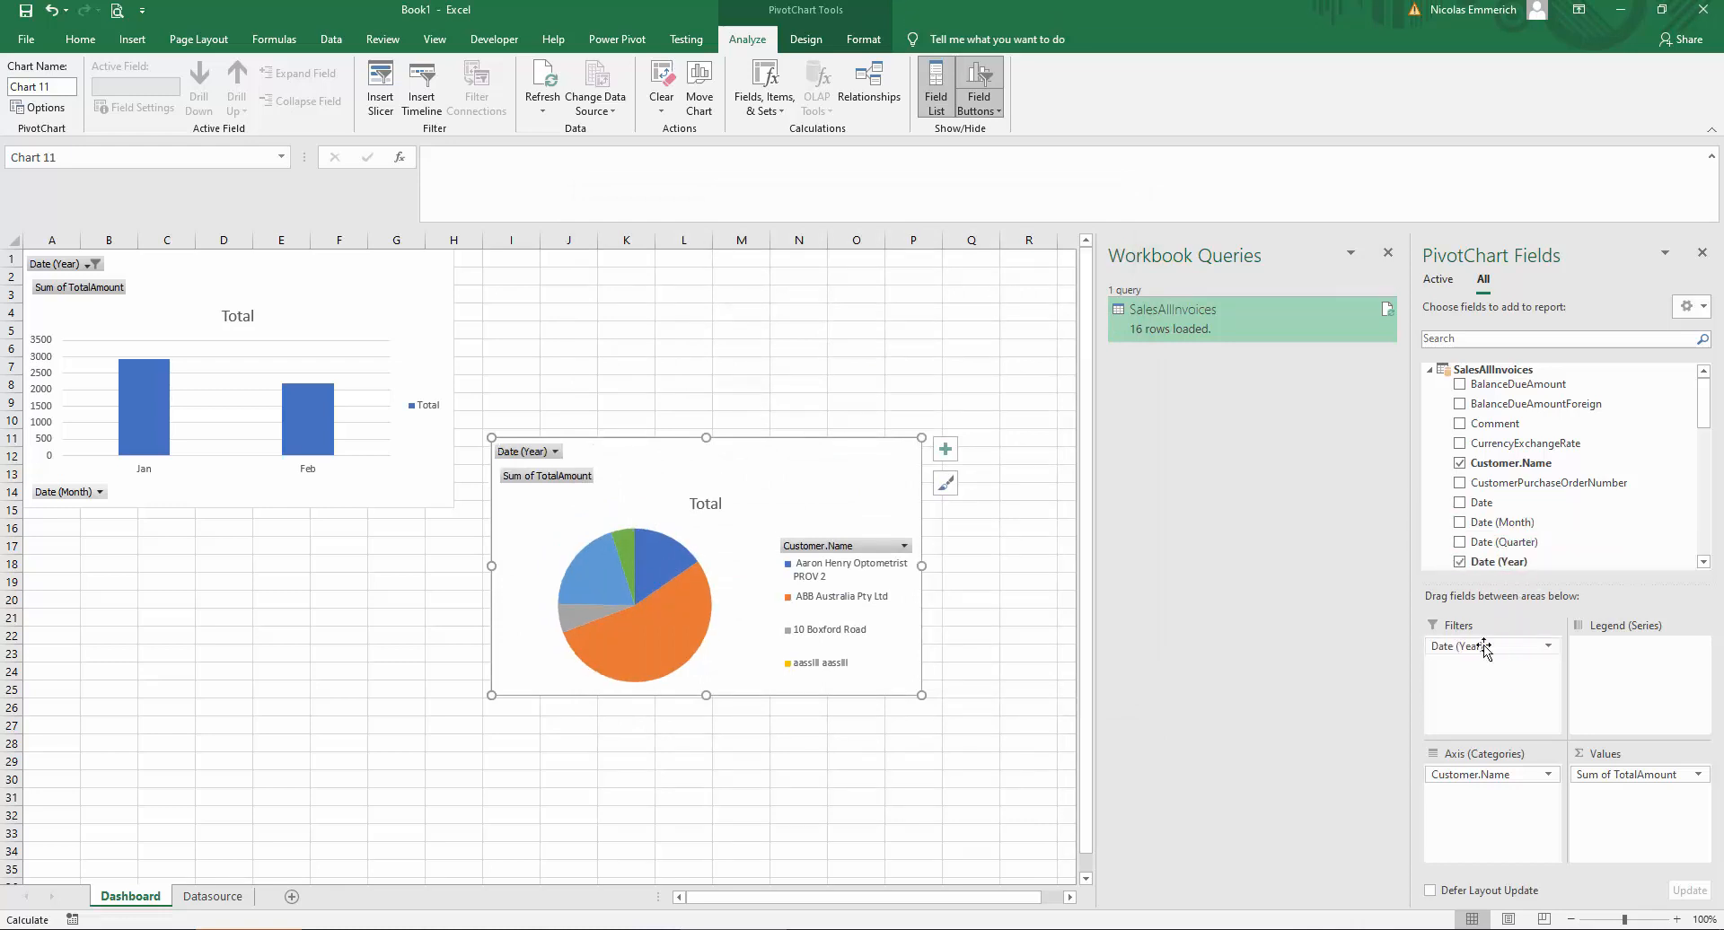
click(536, 453)
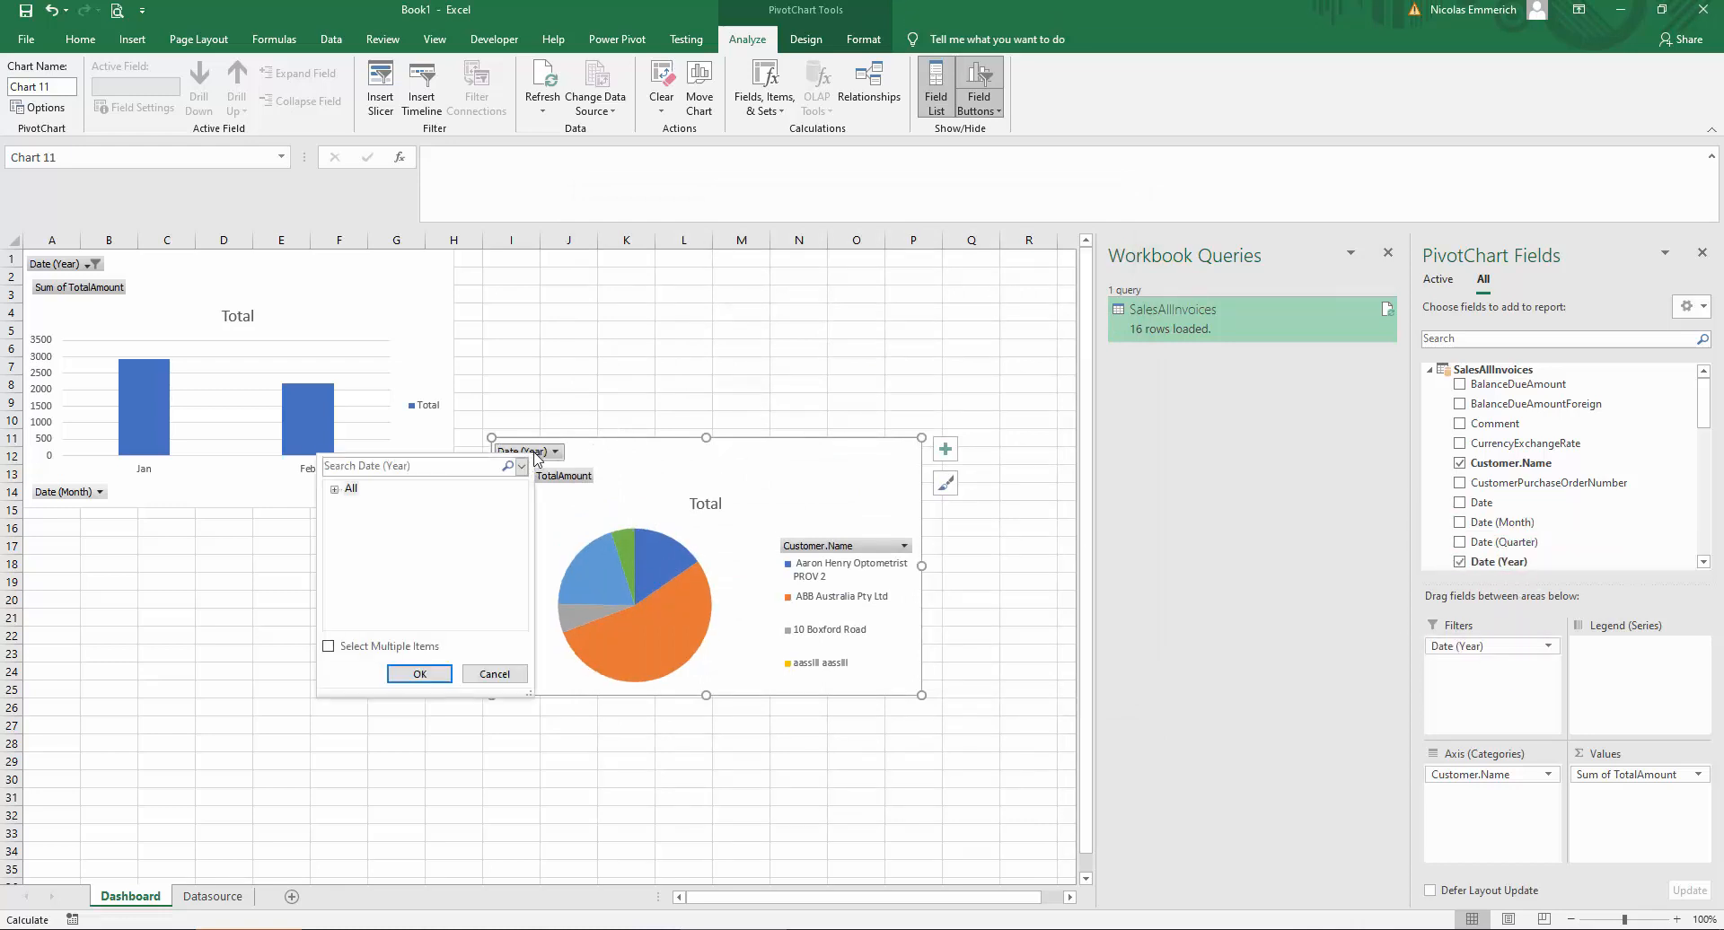
click(334, 489)
click(369, 521)
click(419, 673)
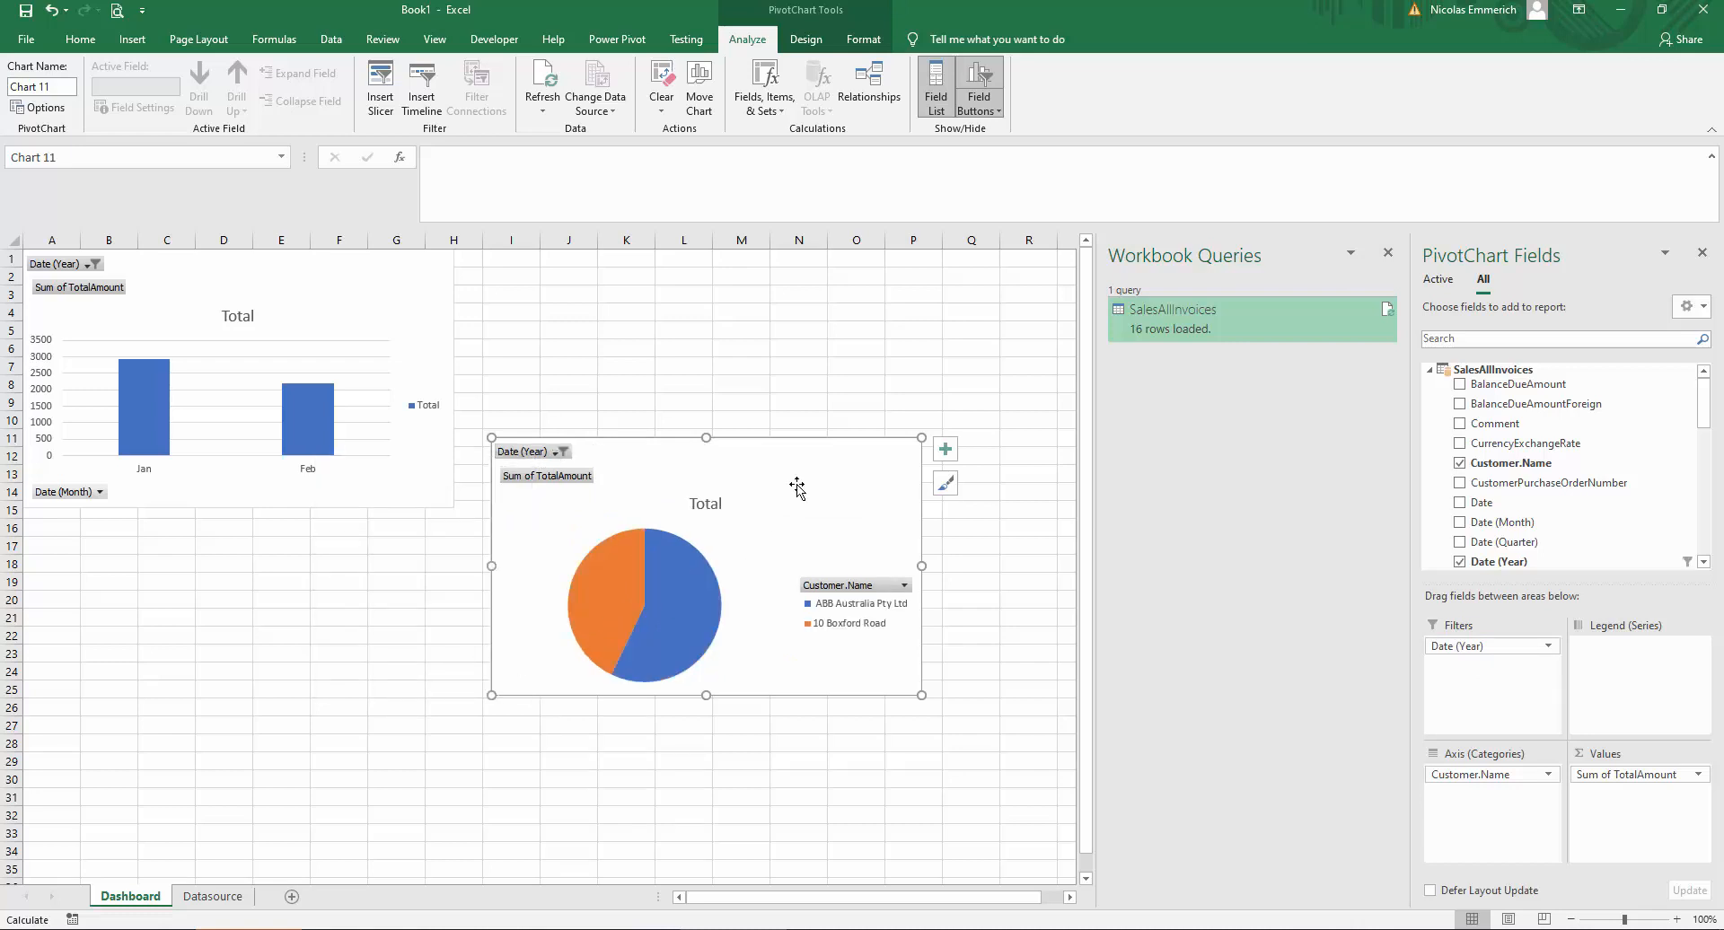
drag(796, 488, 305, 539)
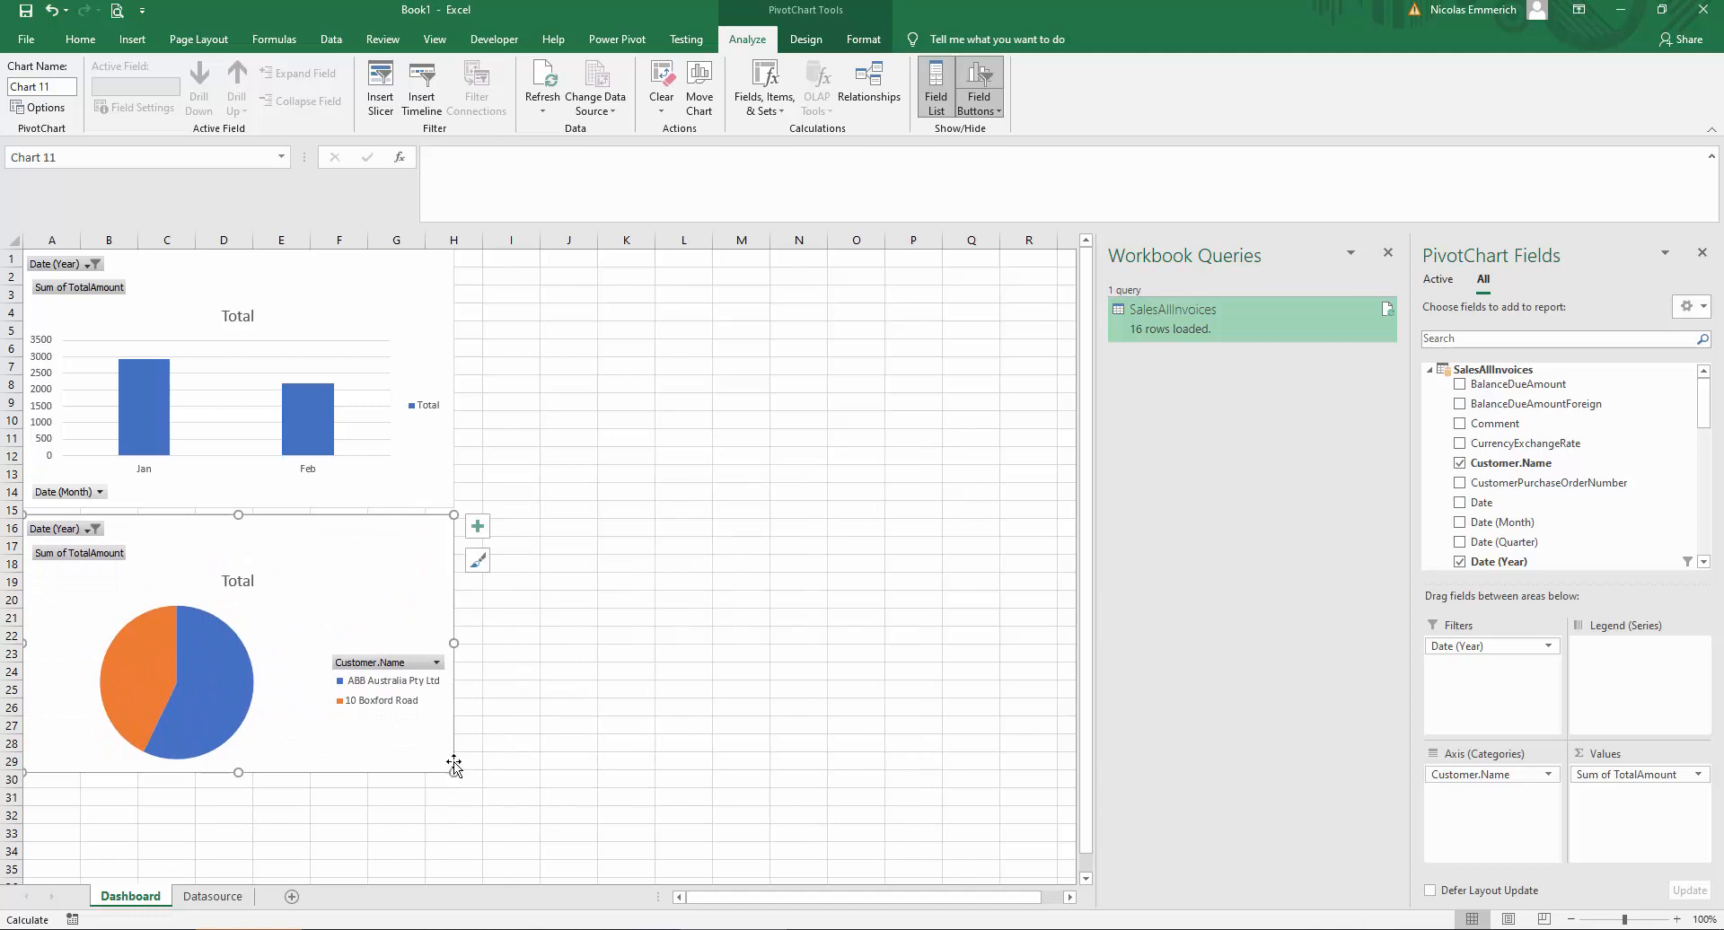
click(645, 505)
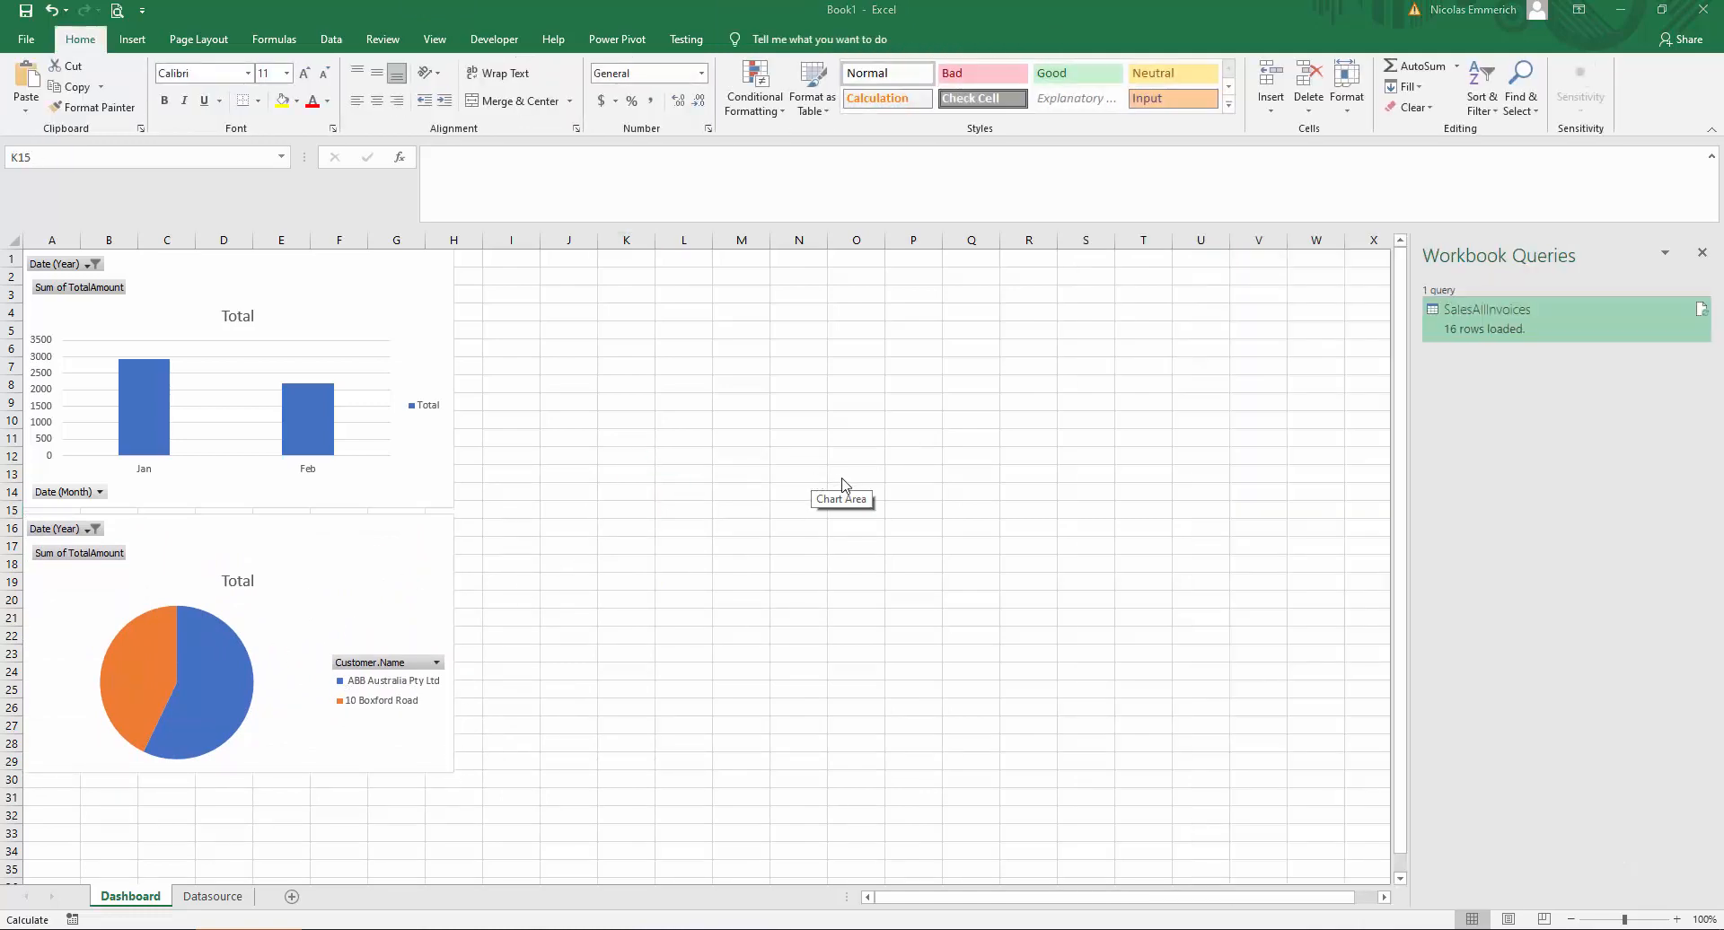
Step: Save the workbook as 'Getting Started Guide for MYOB and Excel.xlsx' in the 2021-03 OdataLink folder
click(25, 39)
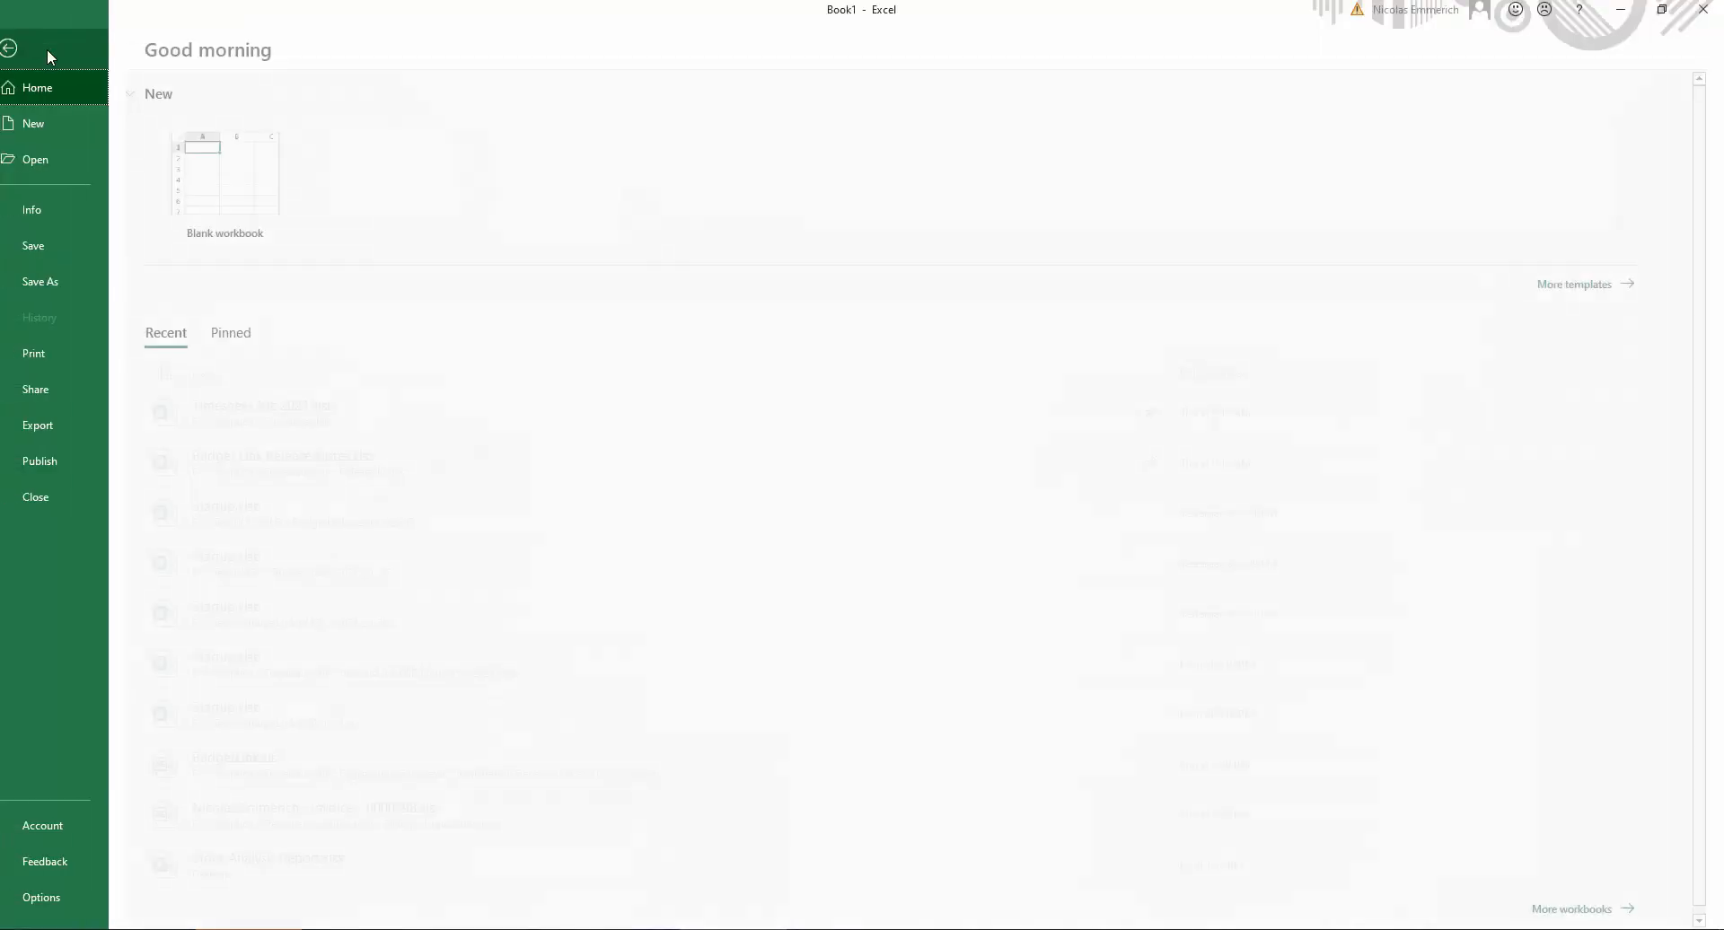
click(75, 282)
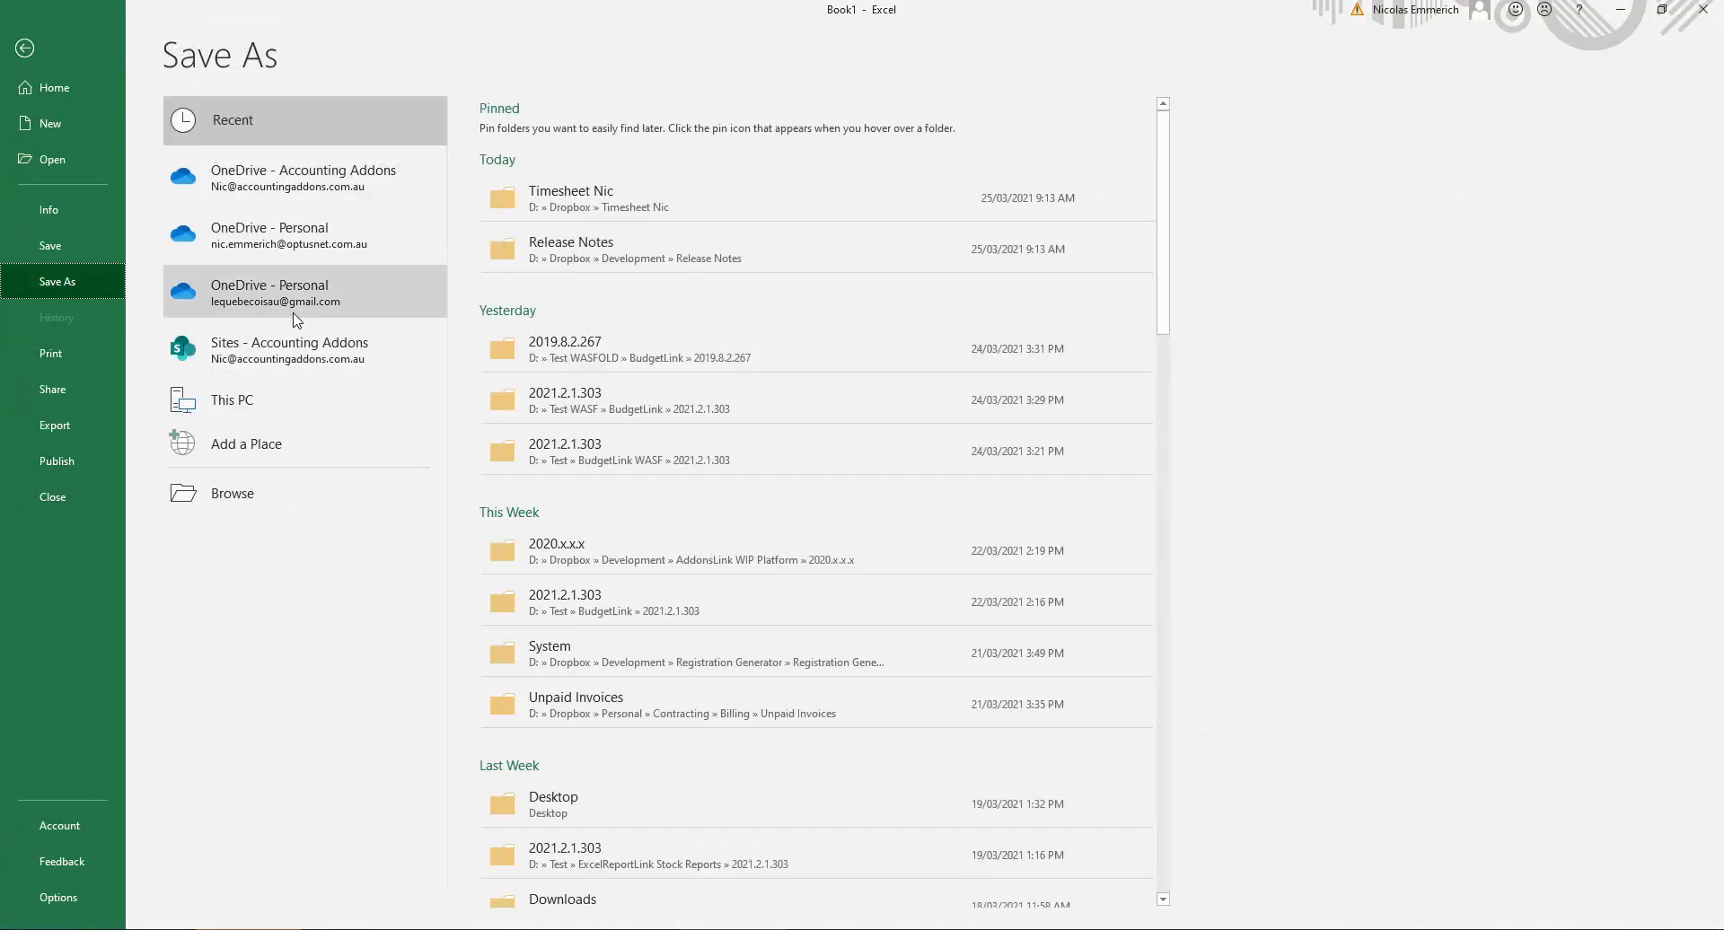
key(F12)
text(D:\Dropbox\Development Archive\Videos\OdataLink\2021-03 OdataLink Getting Started MYOB and Excel)
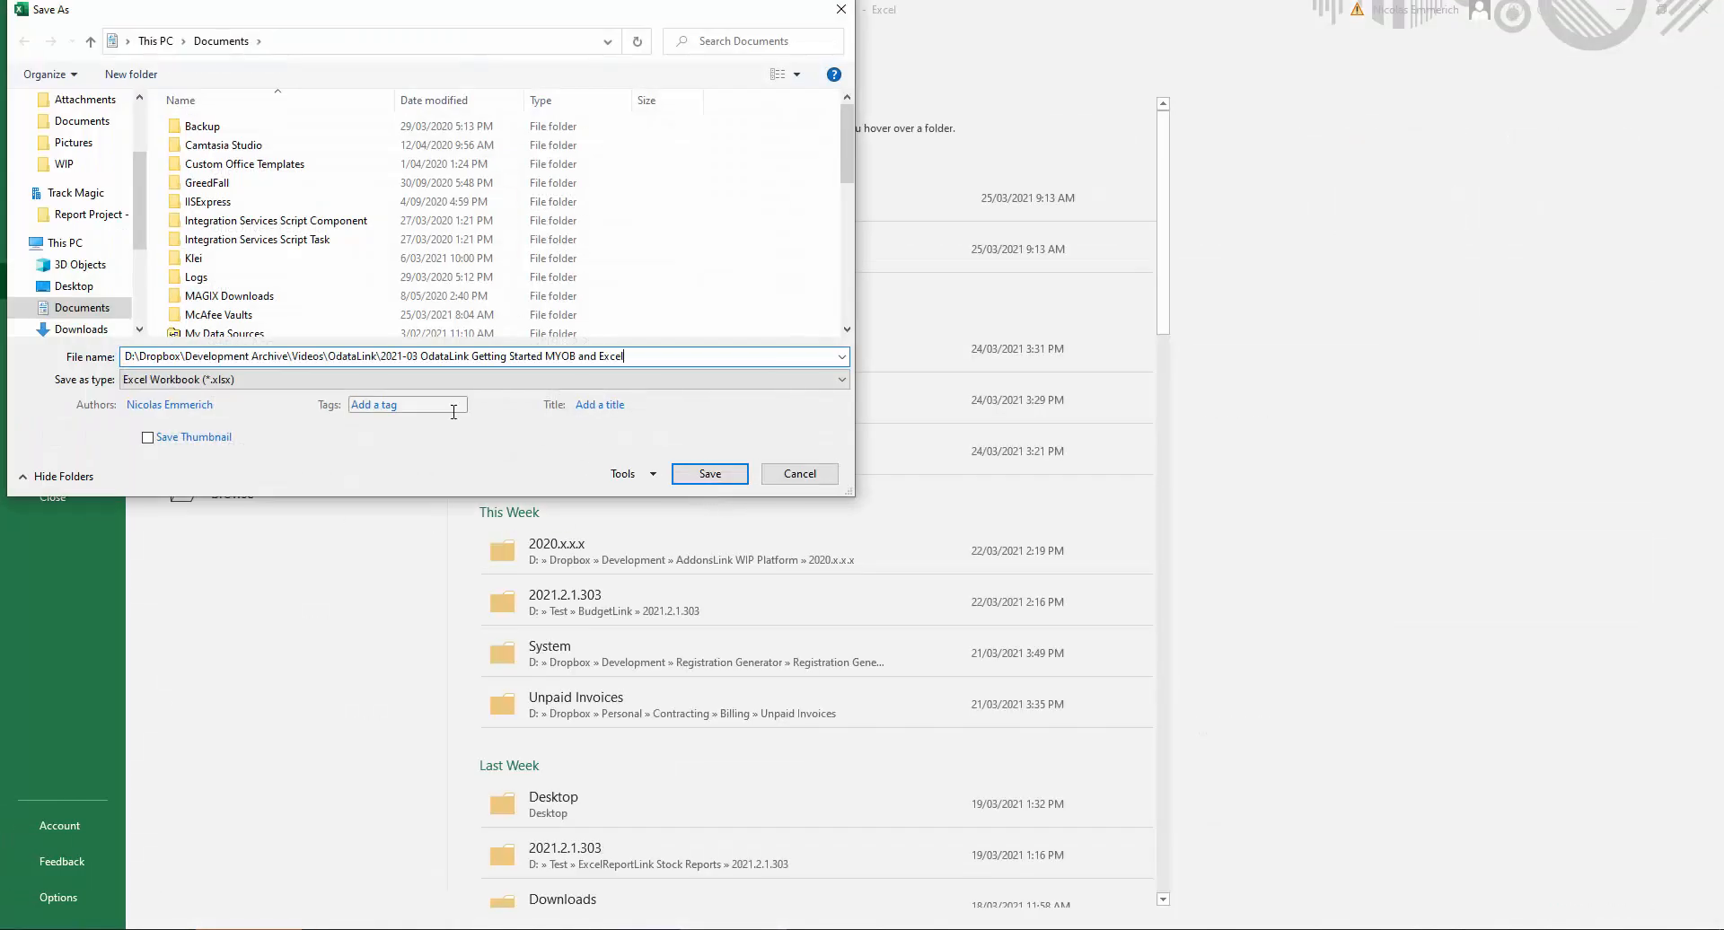
key(Return)
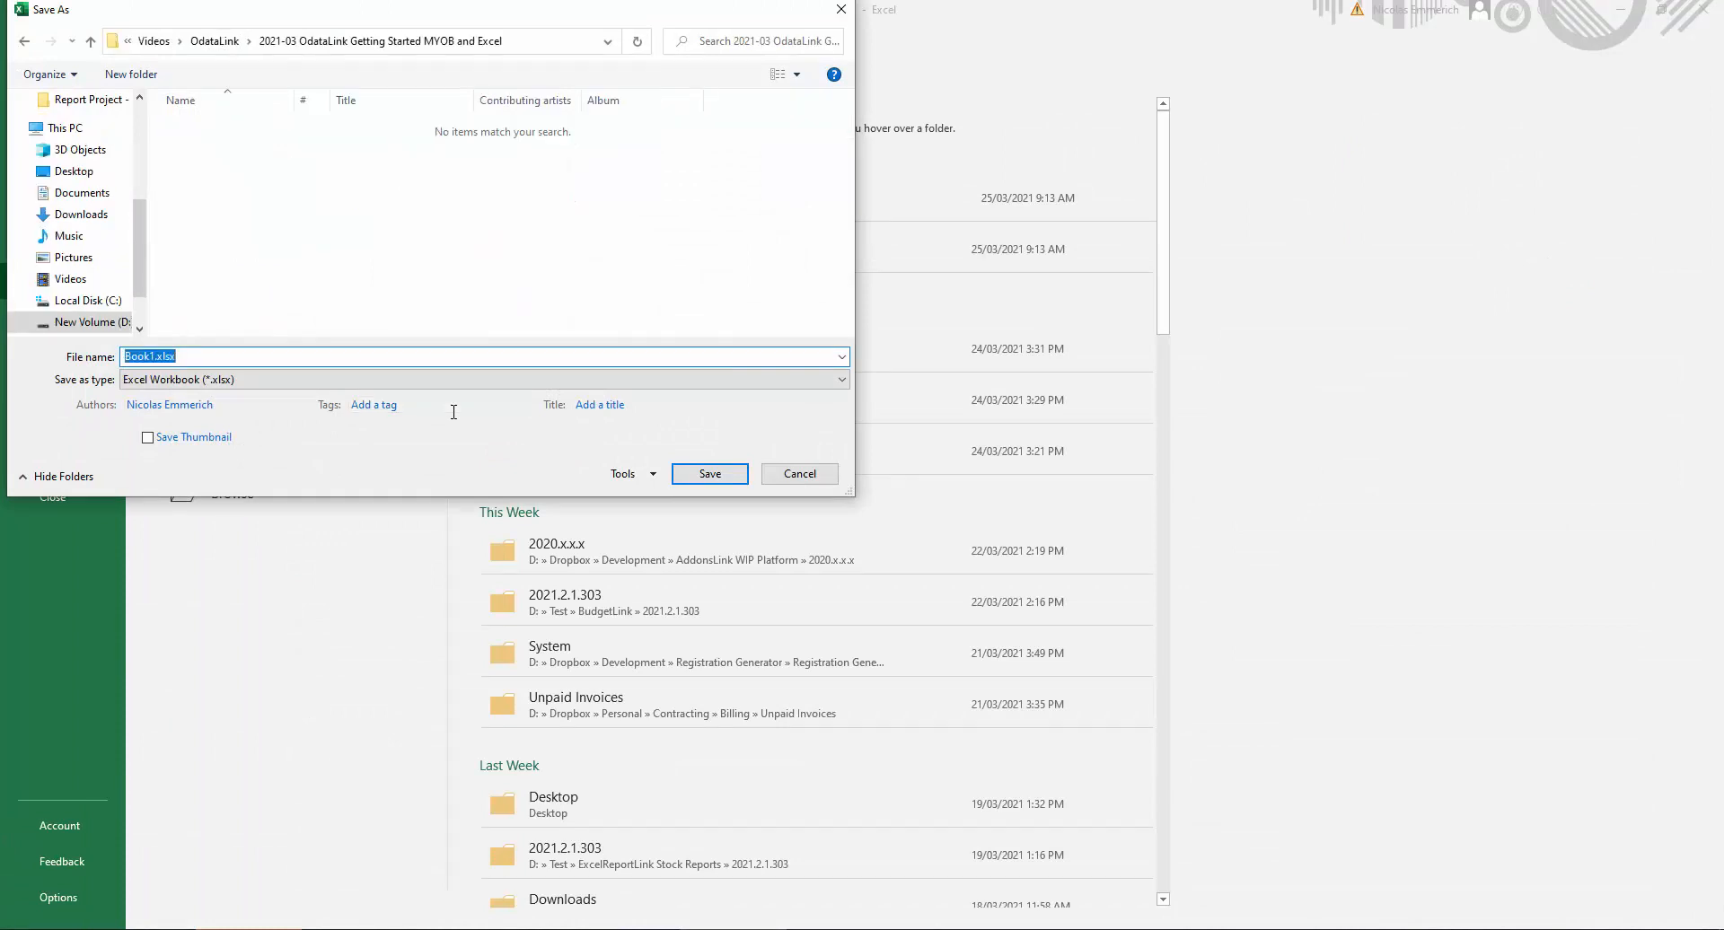
text(Gettinhg)
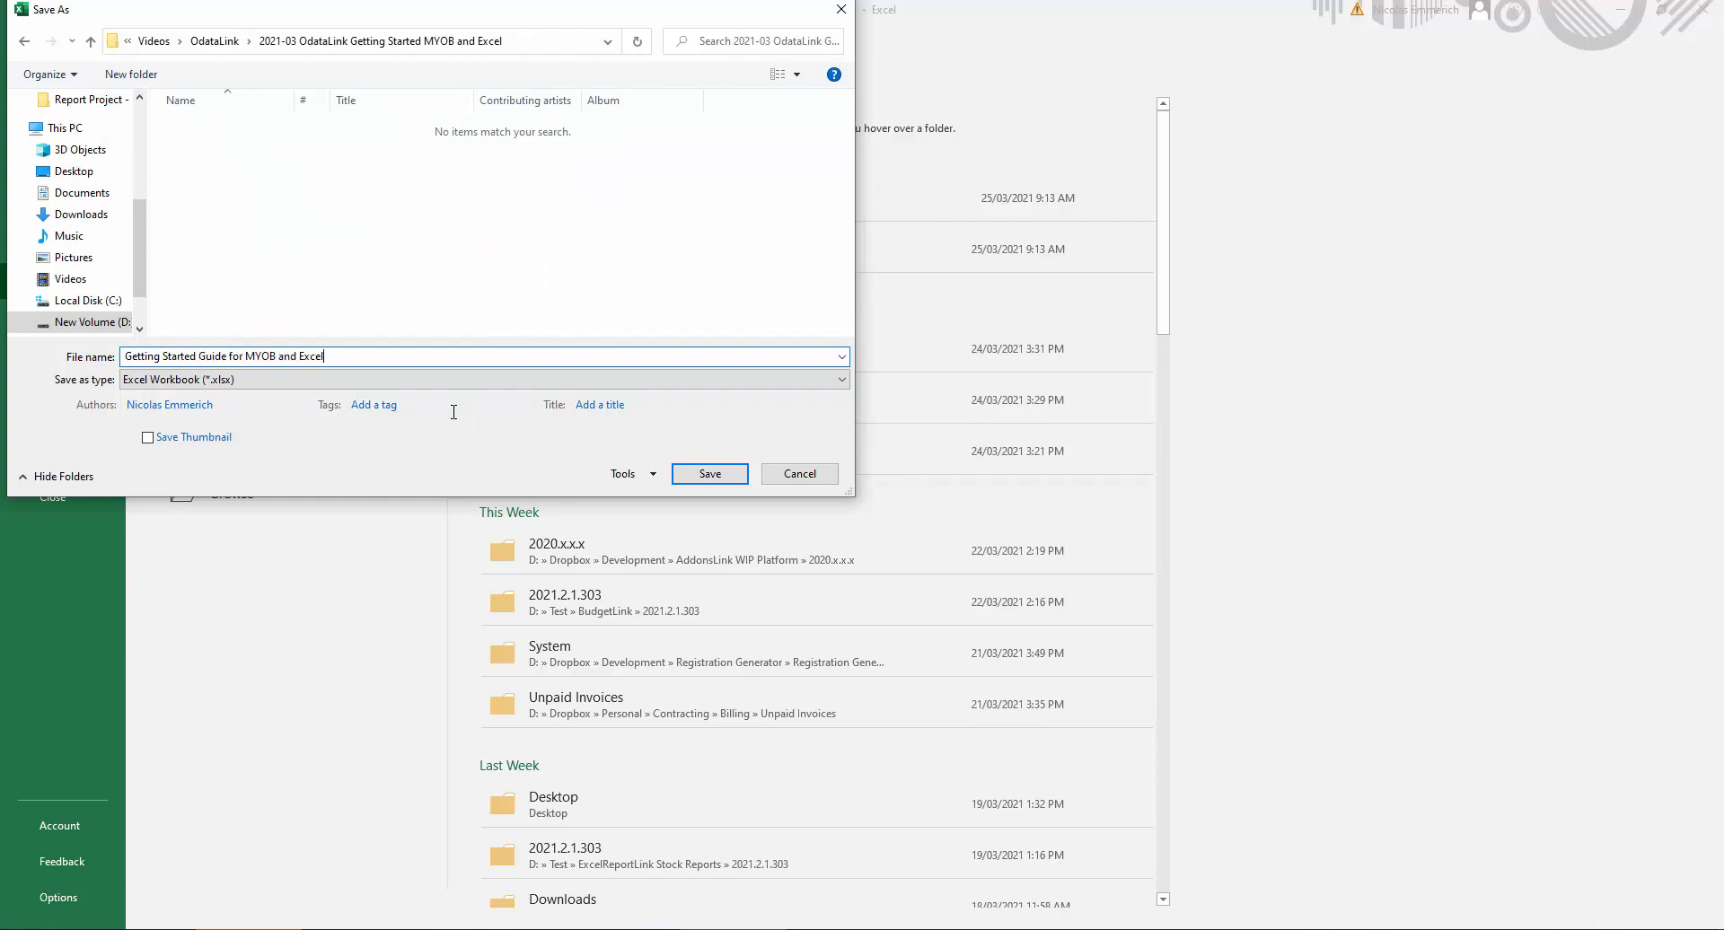
key(Return)
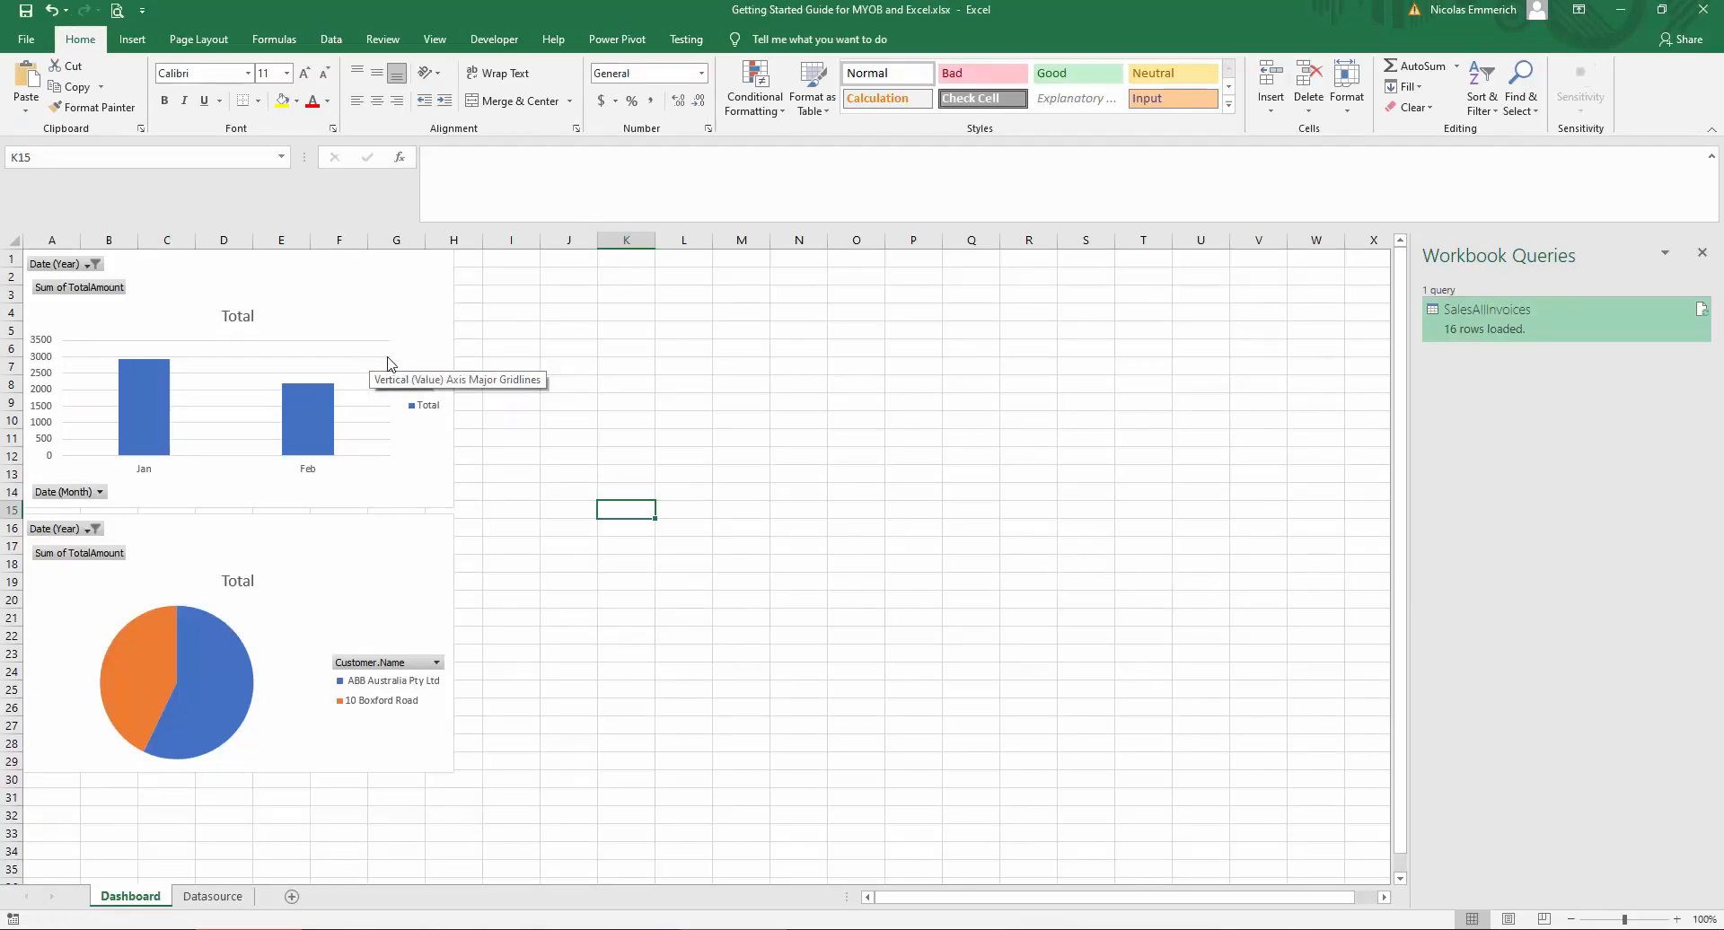
click(328, 39)
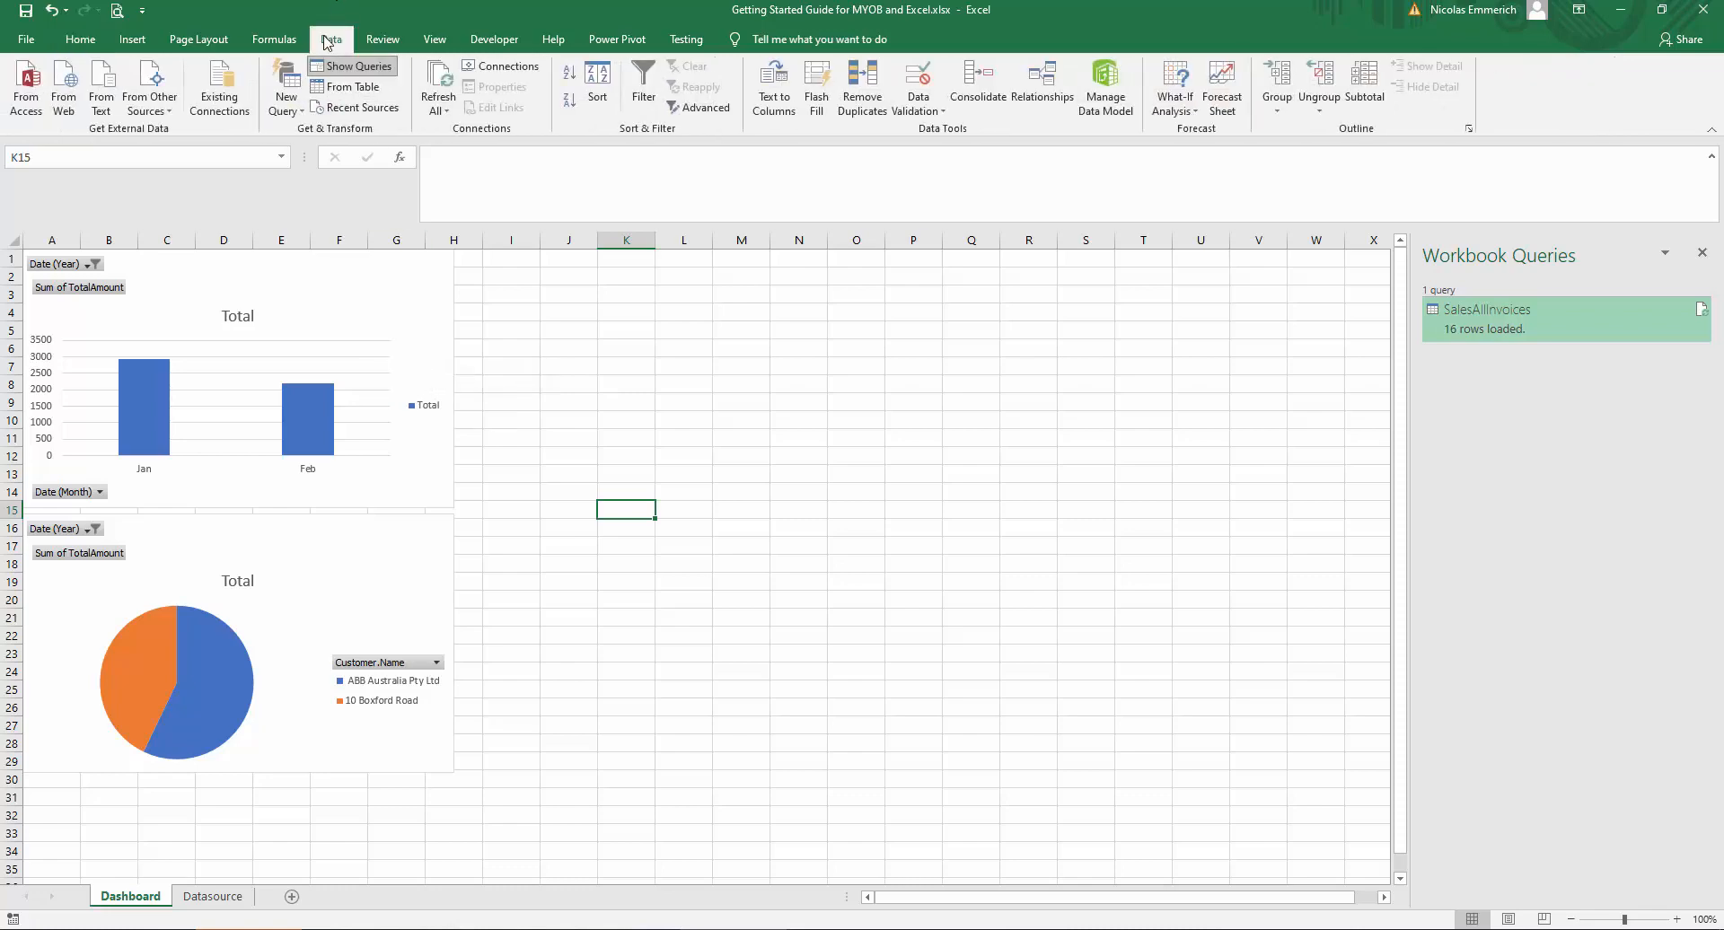
Step: Refresh All data so SalesAllInvoices reloads its 16 rows and both PivotCharts update
click(440, 76)
click(442, 78)
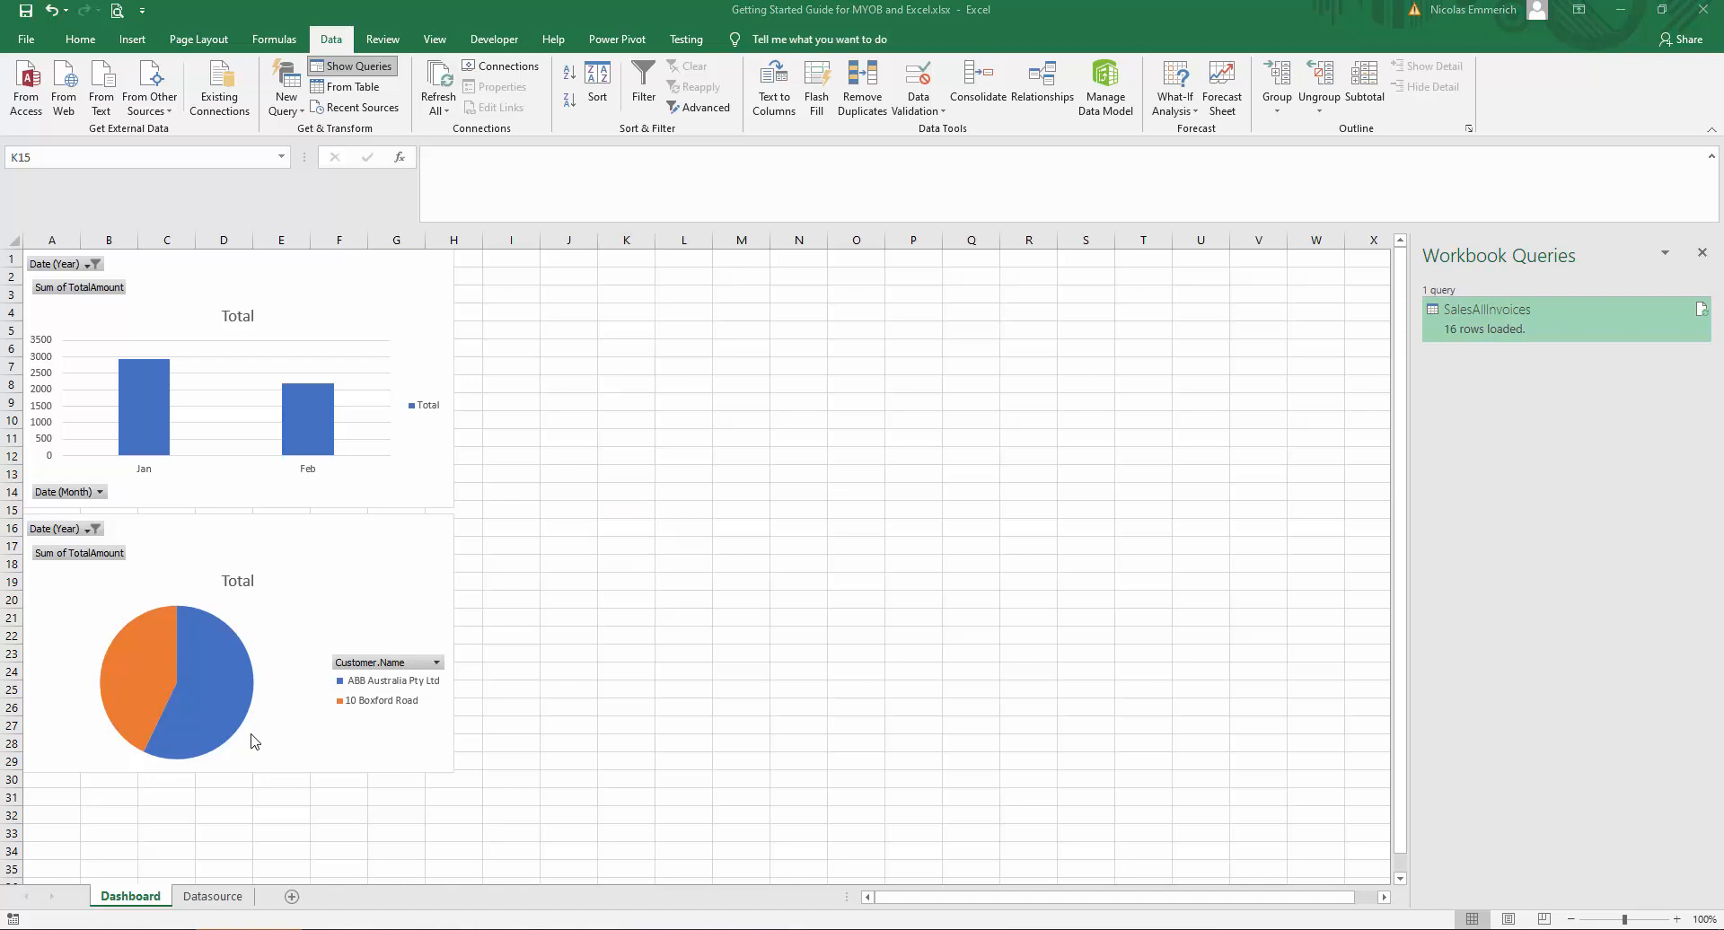